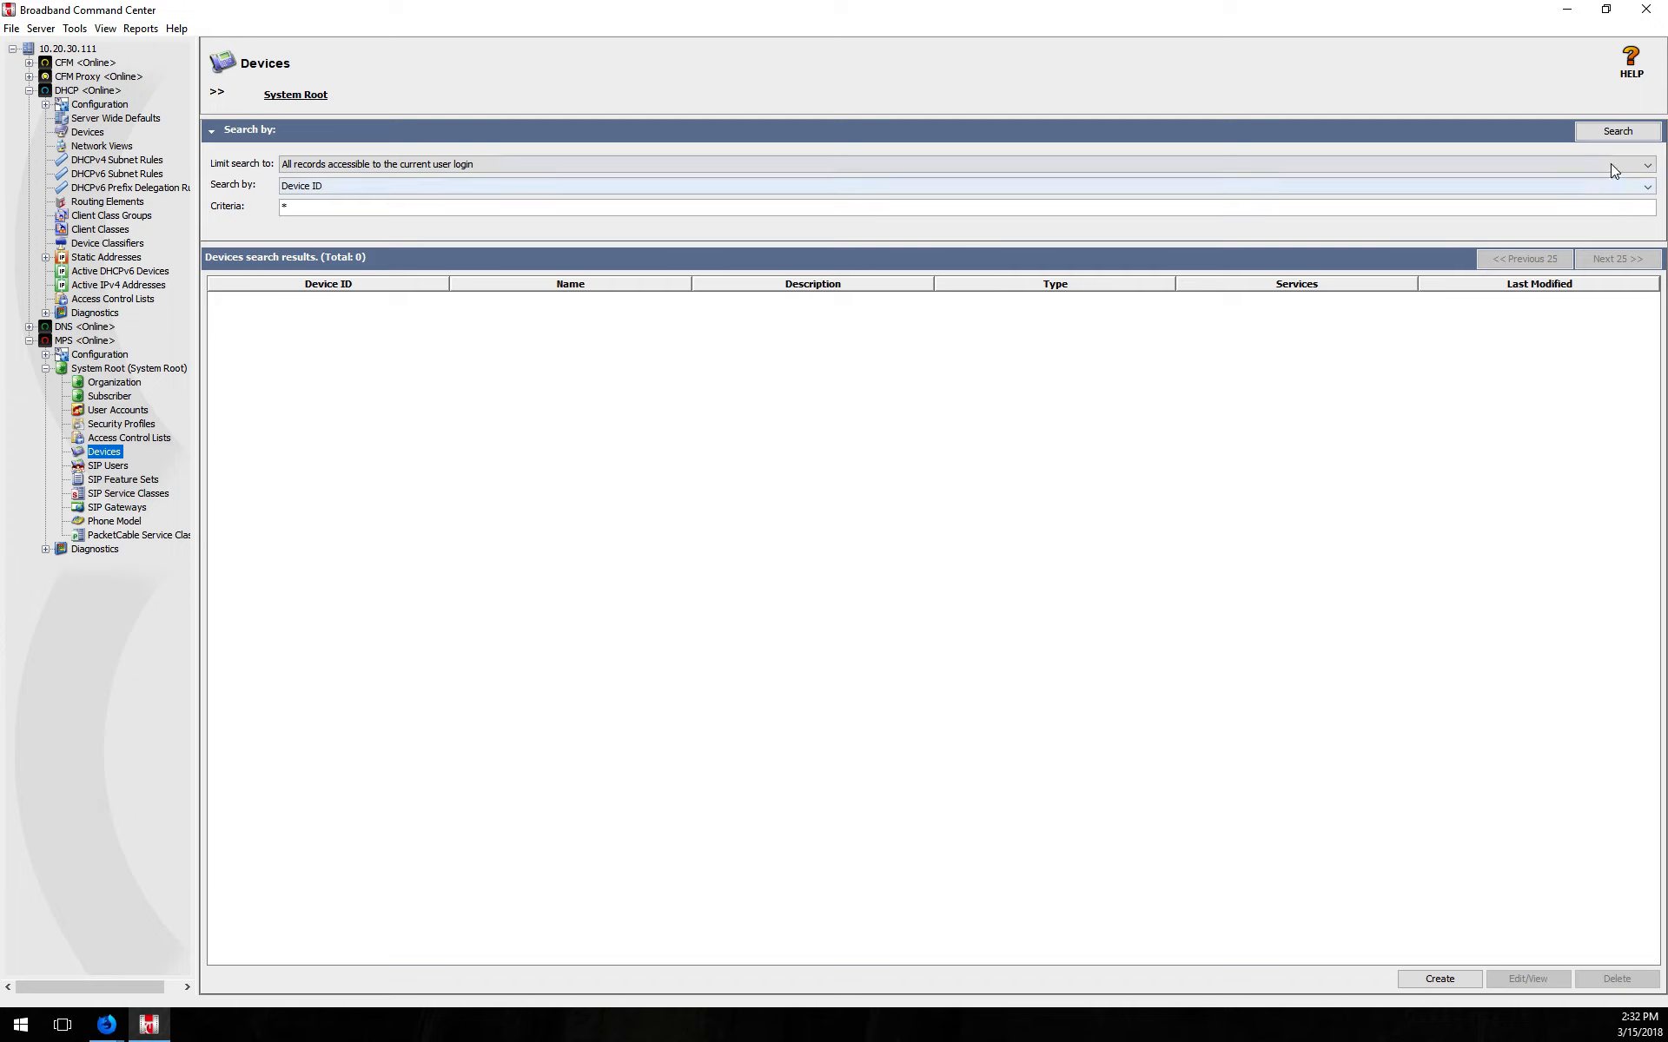
- Search all device records and all subscriber records under the MPS system root with the criteria *
{"action": "left_click", "coordinate": [1610, 137]}
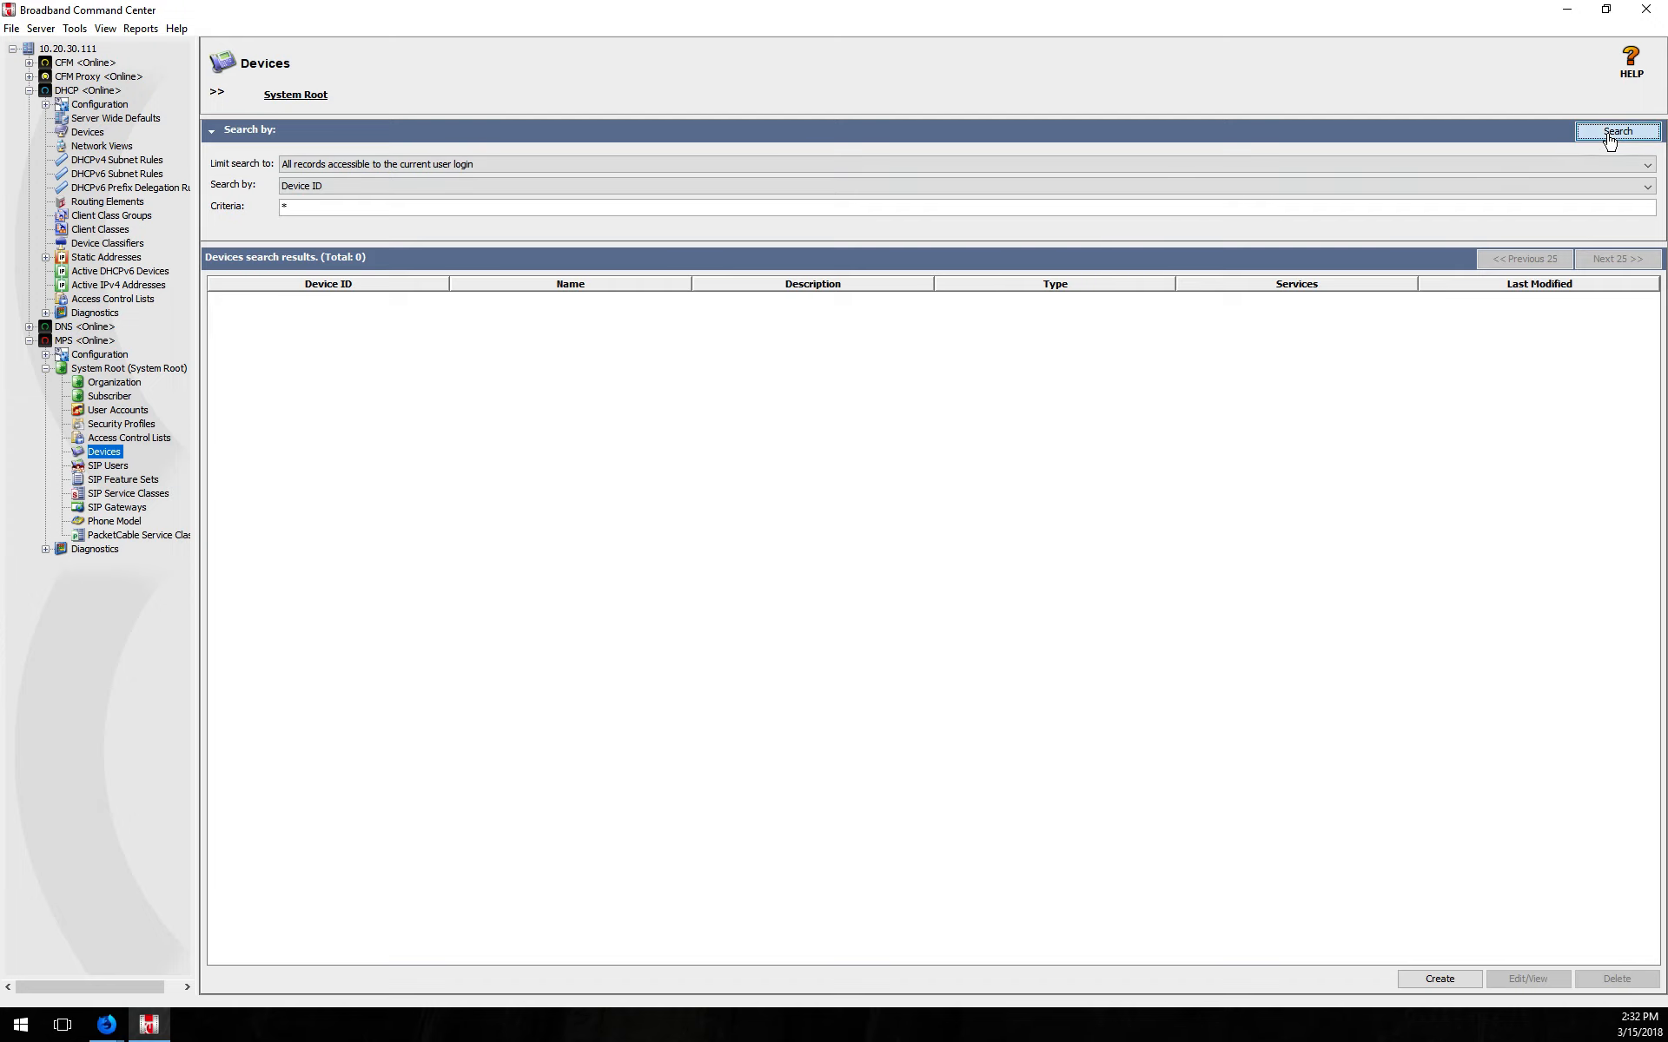
{"action": "left_click", "coordinate": [116, 385]}
{"action": "left_click", "coordinate": [110, 396]}
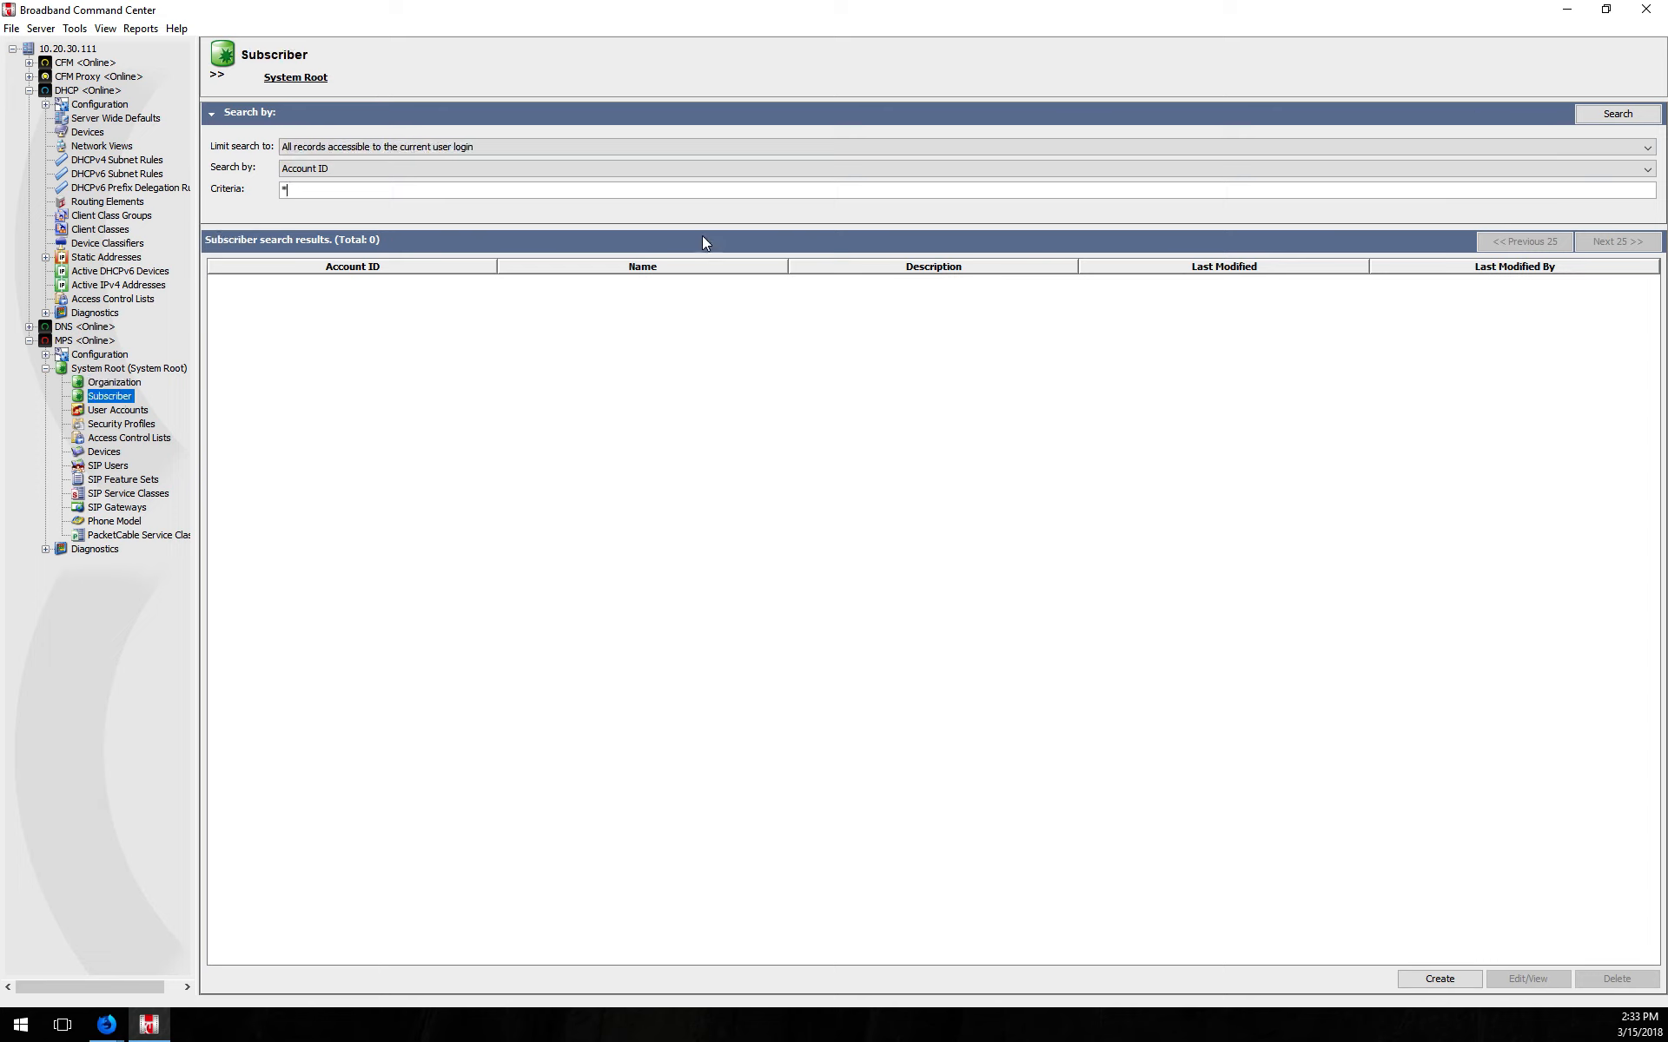
{"action": "left_click", "coordinate": [1630, 120]}
- Switch to Sonar and examine the Enabled and Type settings of the DOCSIS integration under network provisioning
{"action": "left_click", "coordinate": [1568, 9]}
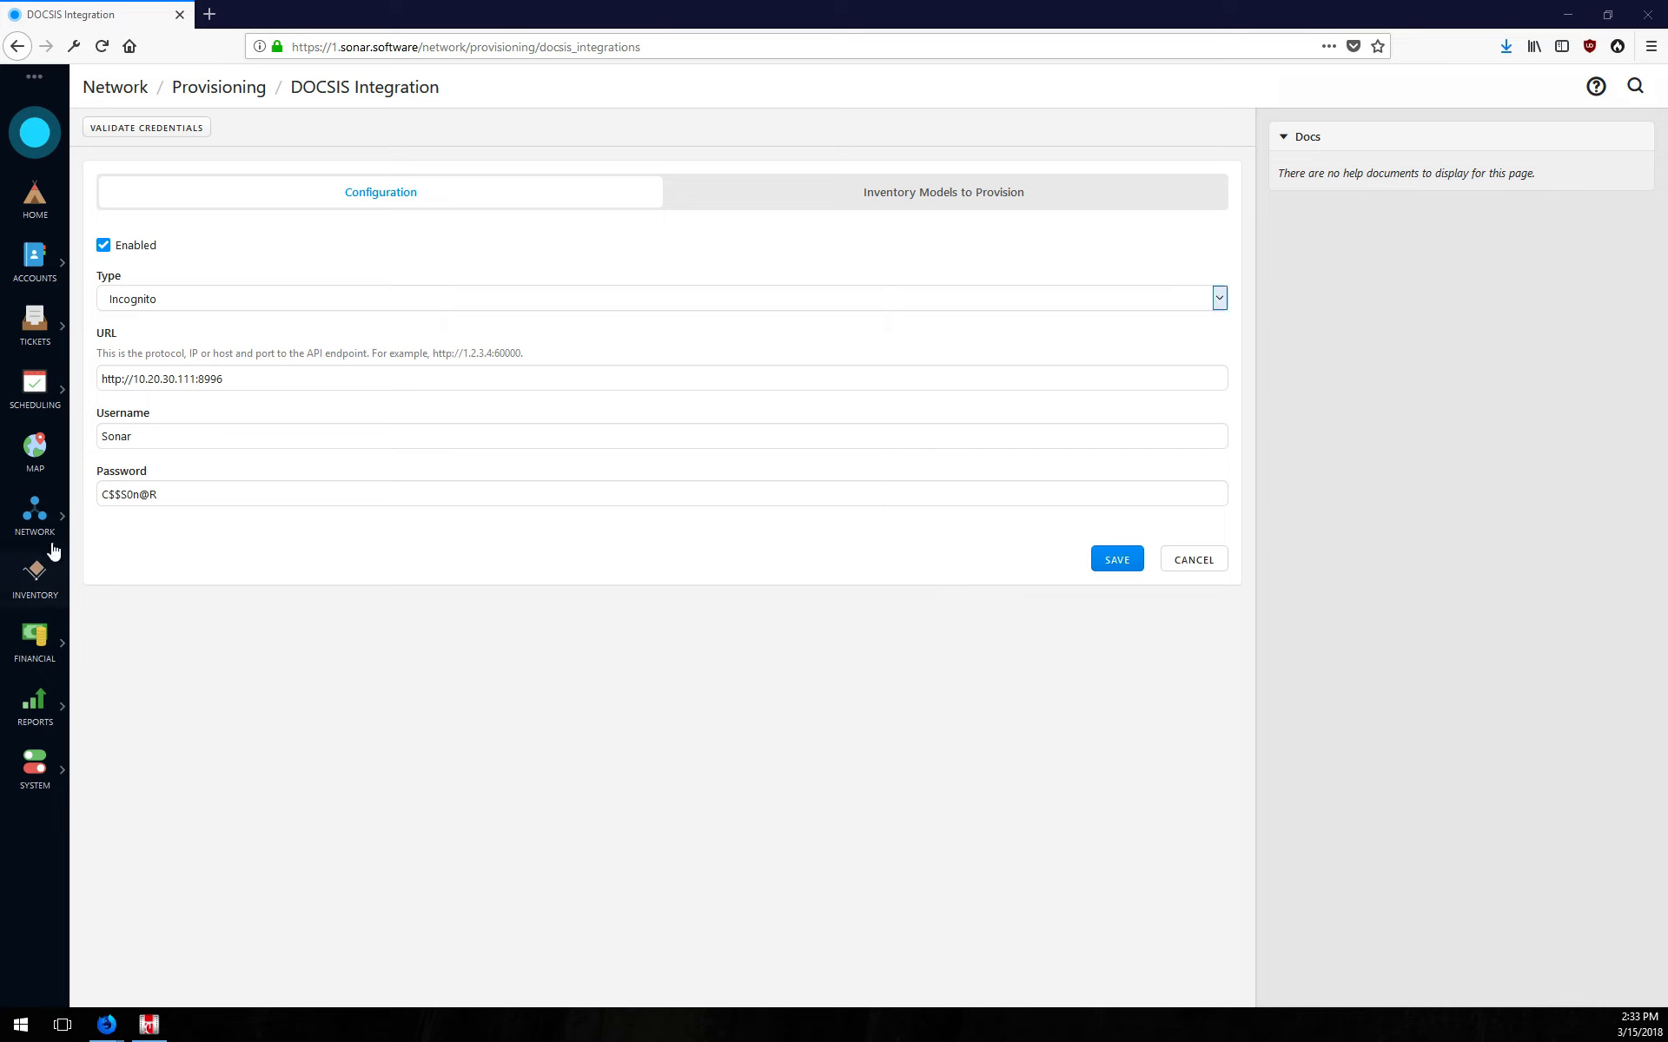
{"action": "left_click", "coordinate": [36, 517]}
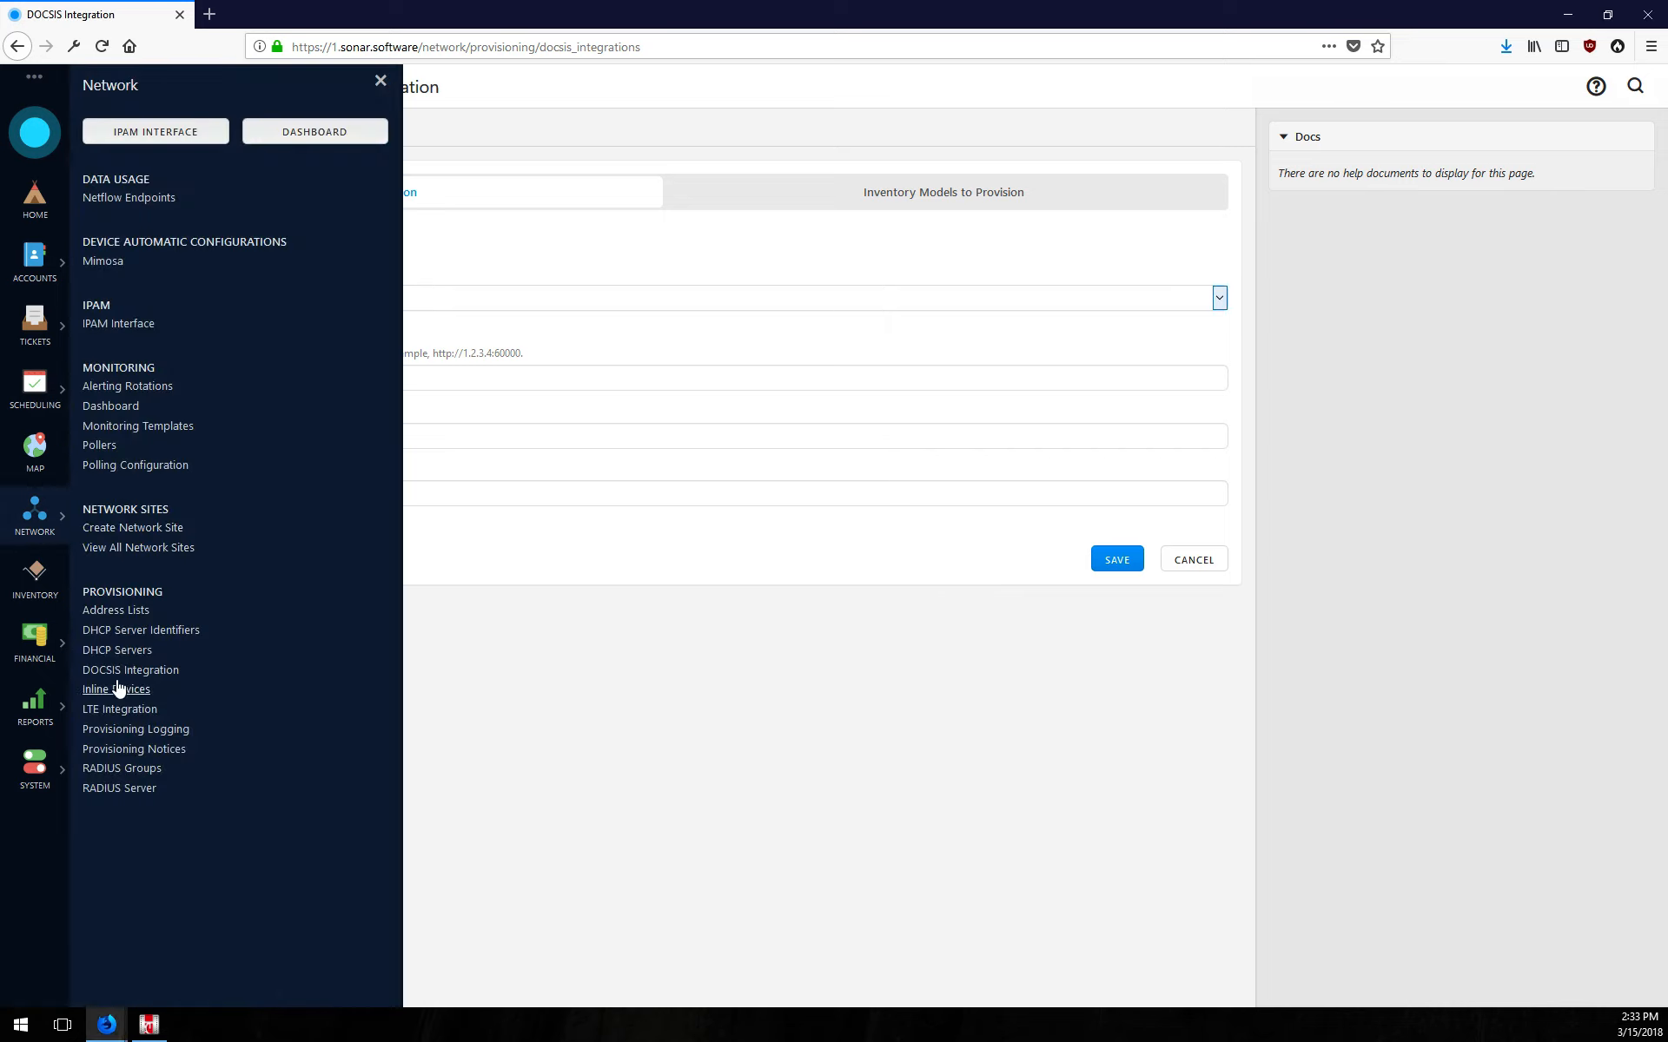
{"action": "left_click", "coordinate": [732, 697]}
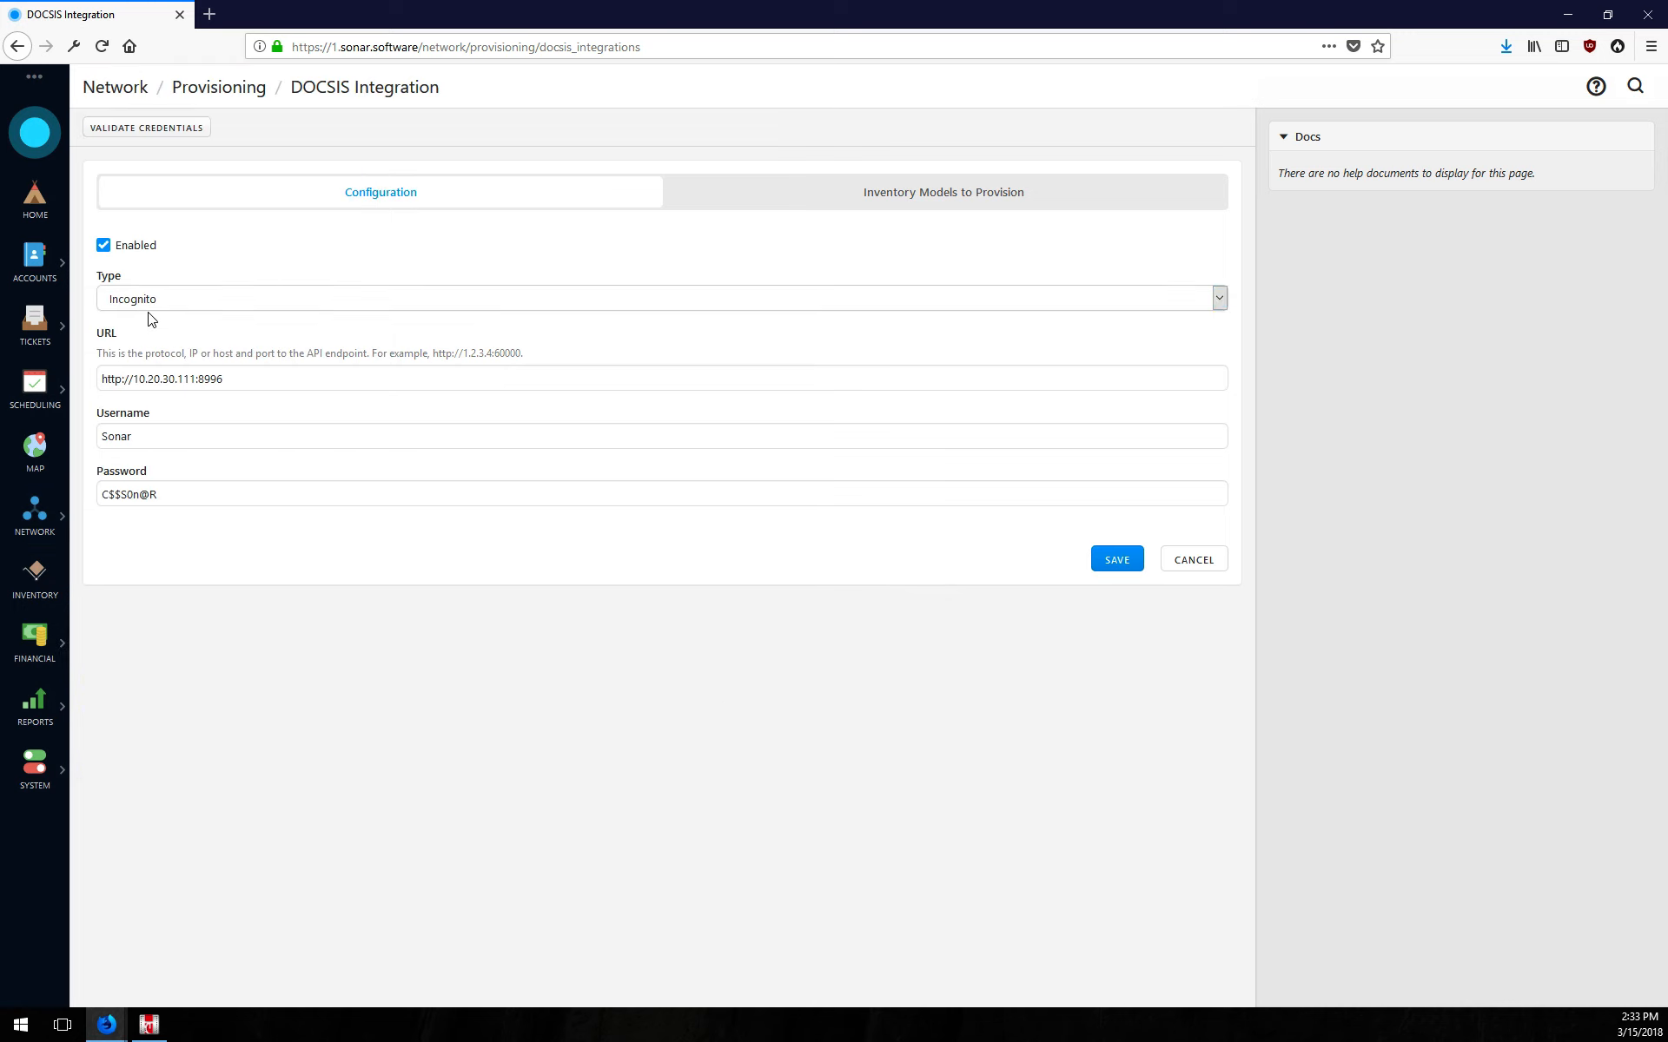
{"action": "left_click", "coordinate": [148, 250]}
{"action": "left_click", "coordinate": [147, 250]}
- Examine the protocol, IP address and port that make up the DOCSIS integration's API endpoint URL
{"action": "left_click_drag", "start_coordinate": [272, 382], "coordinate": [73, 378]}
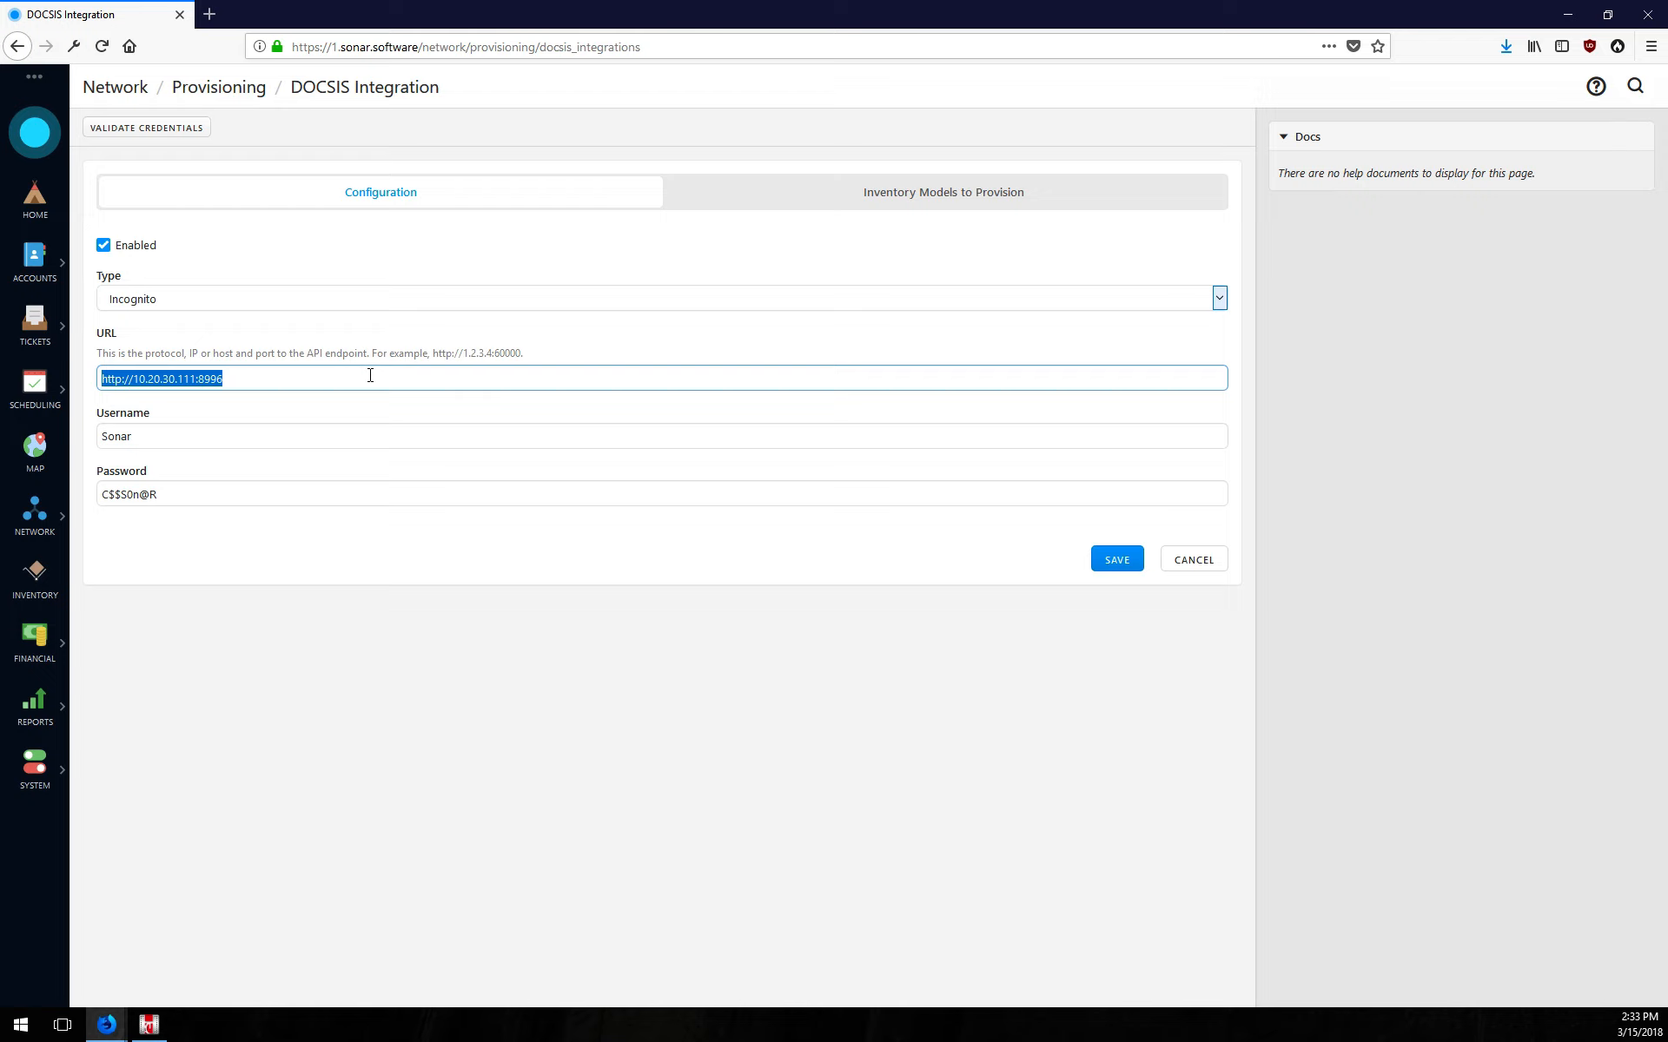
{"action": "left_click", "coordinate": [223, 380]}
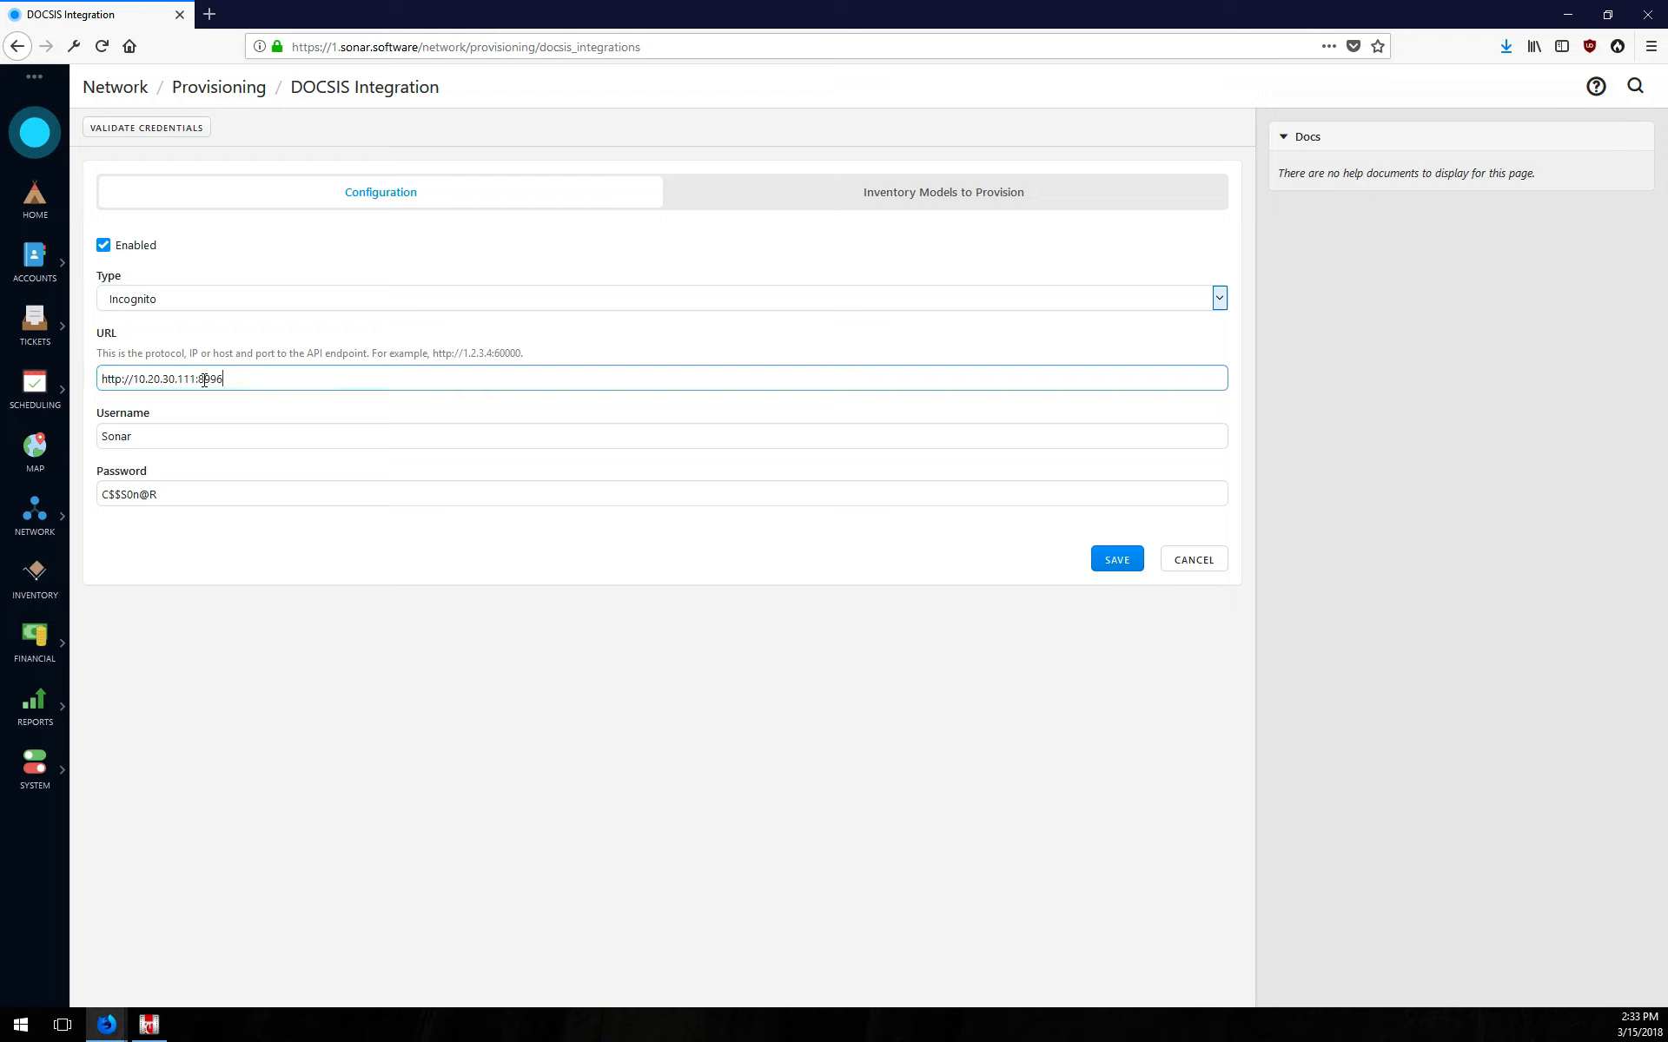
{"action": "left_click_drag", "start_coordinate": [204, 380], "coordinate": [223, 379]}
{"action": "left_click", "coordinate": [237, 378]}
{"action": "double_click", "coordinate": [121, 380]}
{"action": "left_click_drag", "start_coordinate": [133, 379], "coordinate": [193, 380]}
{"action": "left_click", "coordinate": [323, 380]}
{"action": "left_click_drag", "start_coordinate": [102, 381], "coordinate": [268, 432]}
{"action": "left_click", "coordinate": [135, 380]}
{"action": "left_click", "coordinate": [262, 378]}
{"action": "left_click", "coordinate": [320, 382]}
- Validate the DOCSIS integration credentials and dismiss the resulting message
{"action": "left_click", "coordinate": [174, 130]}
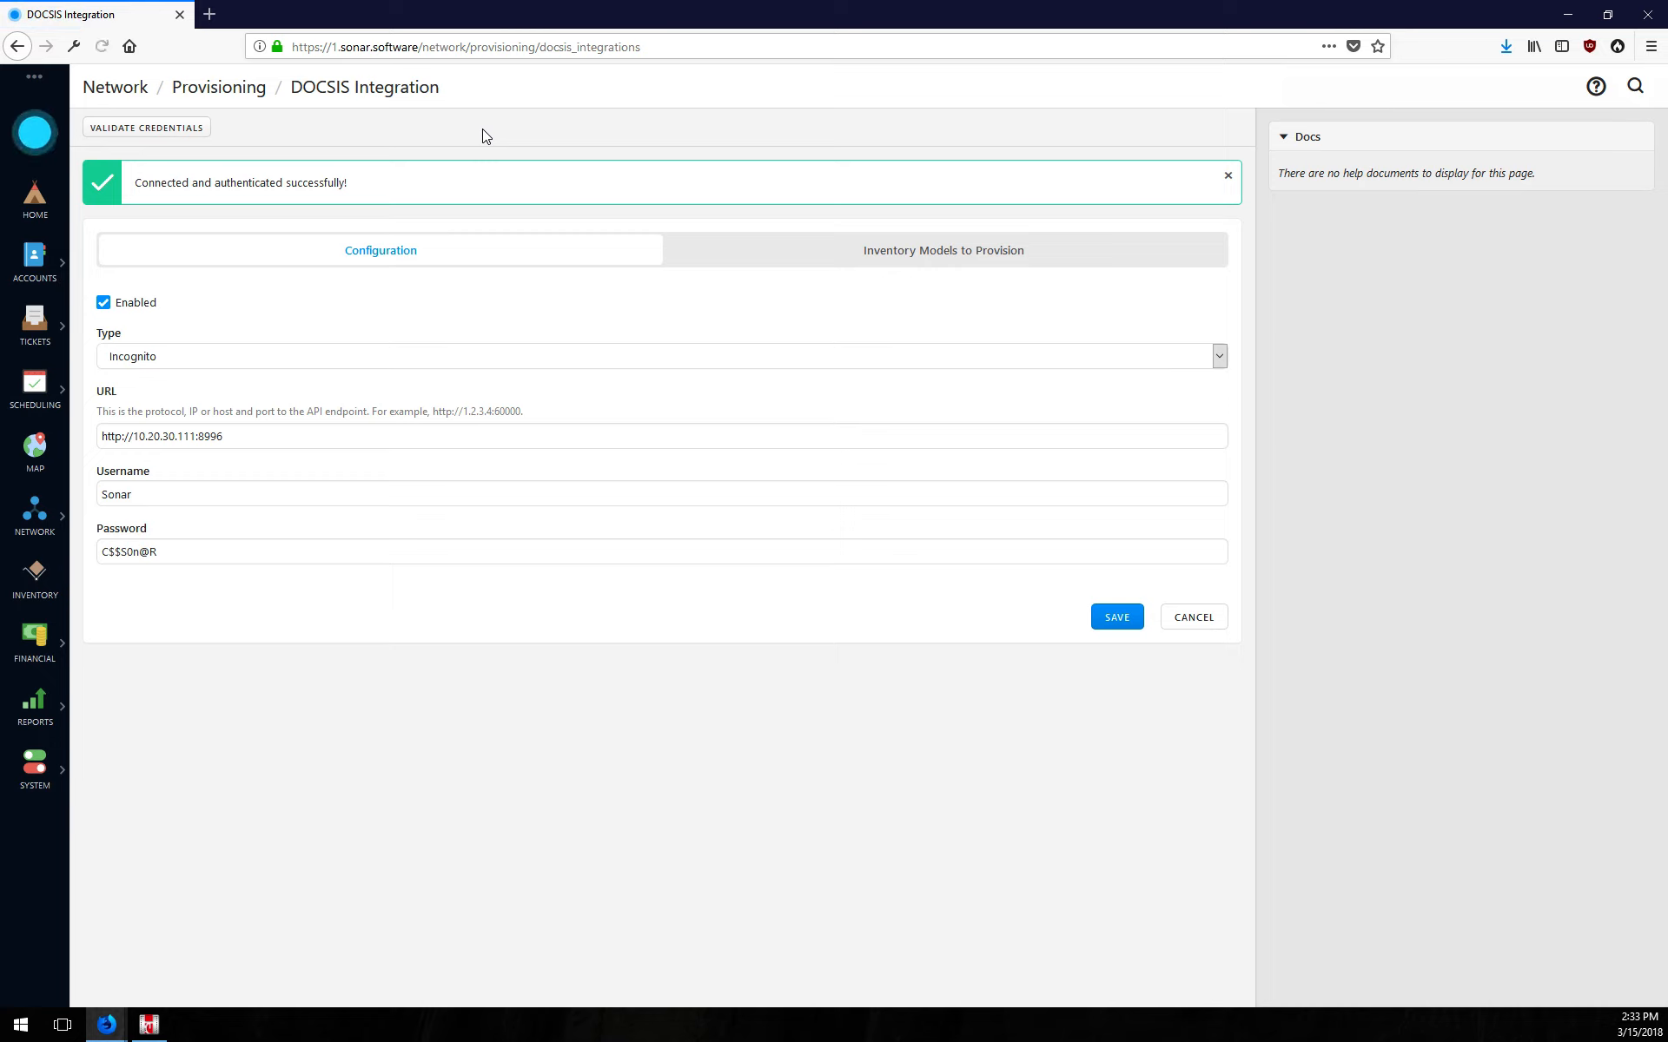
{"action": "left_click", "coordinate": [1229, 177]}
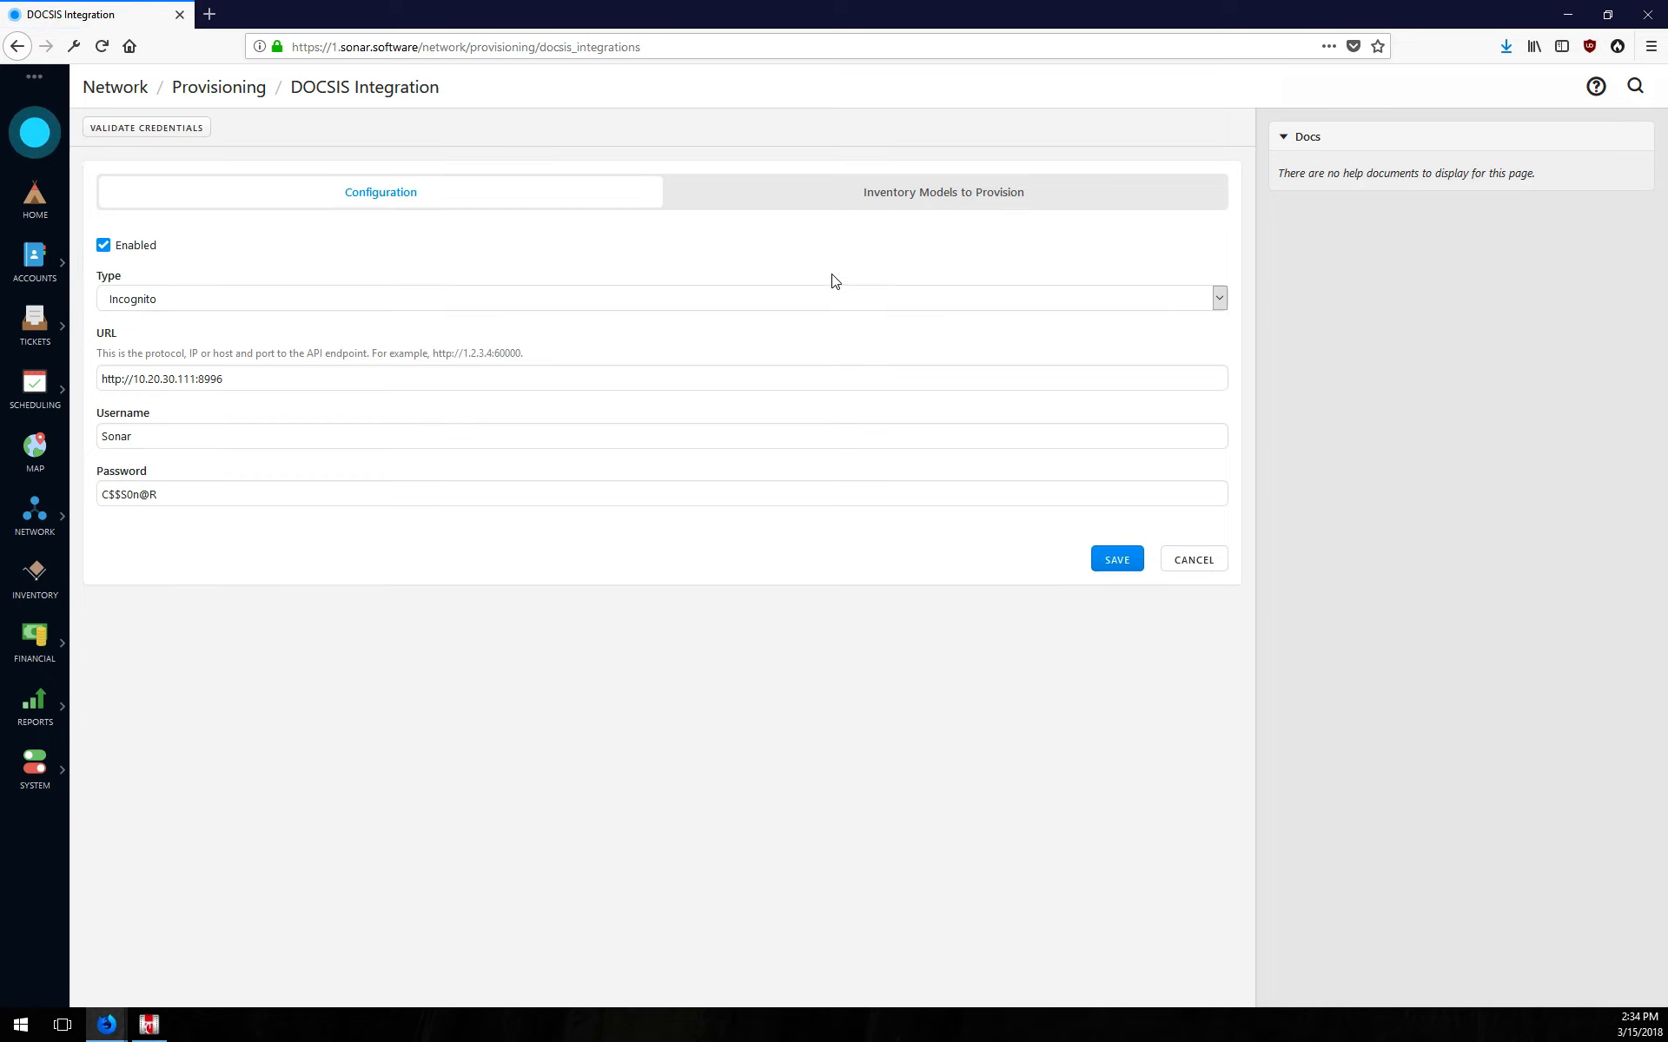
- Check the inventory models to provision and examine the Rotomola BurfSword model's fields in the inventory categorization, leaving the model unedited
{"action": "left_click", "coordinate": [904, 198]}
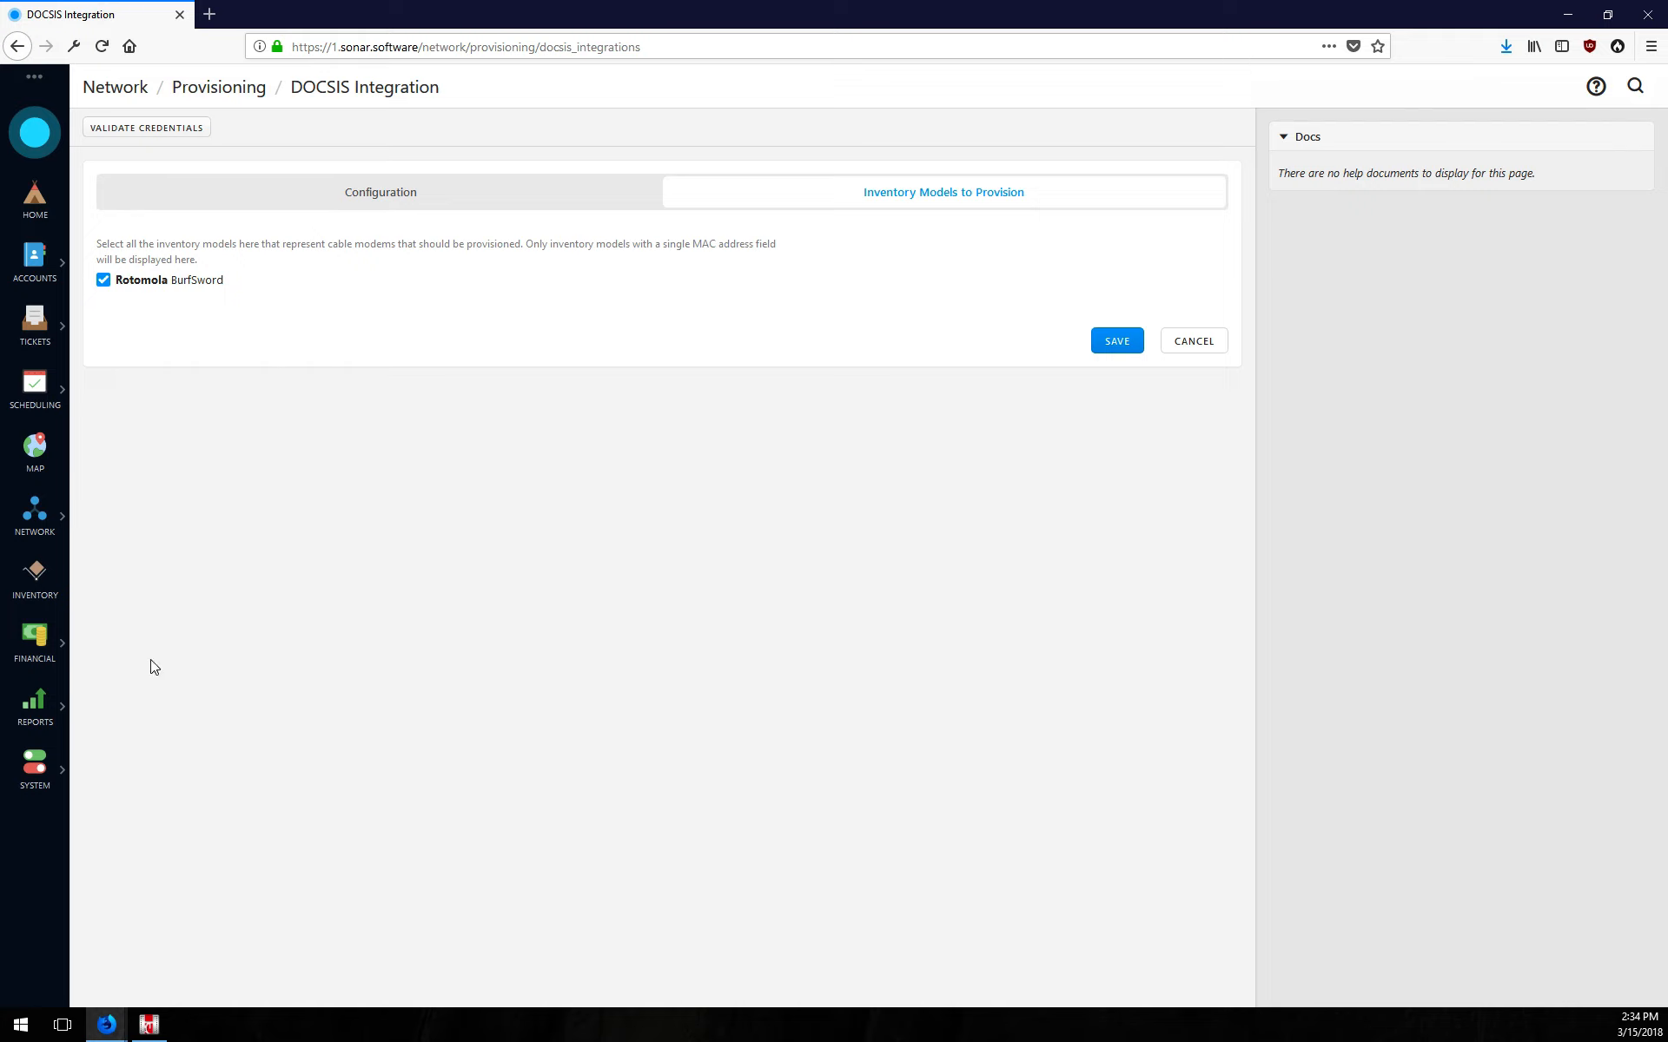
{"action": "left_click", "coordinate": [35, 580]}
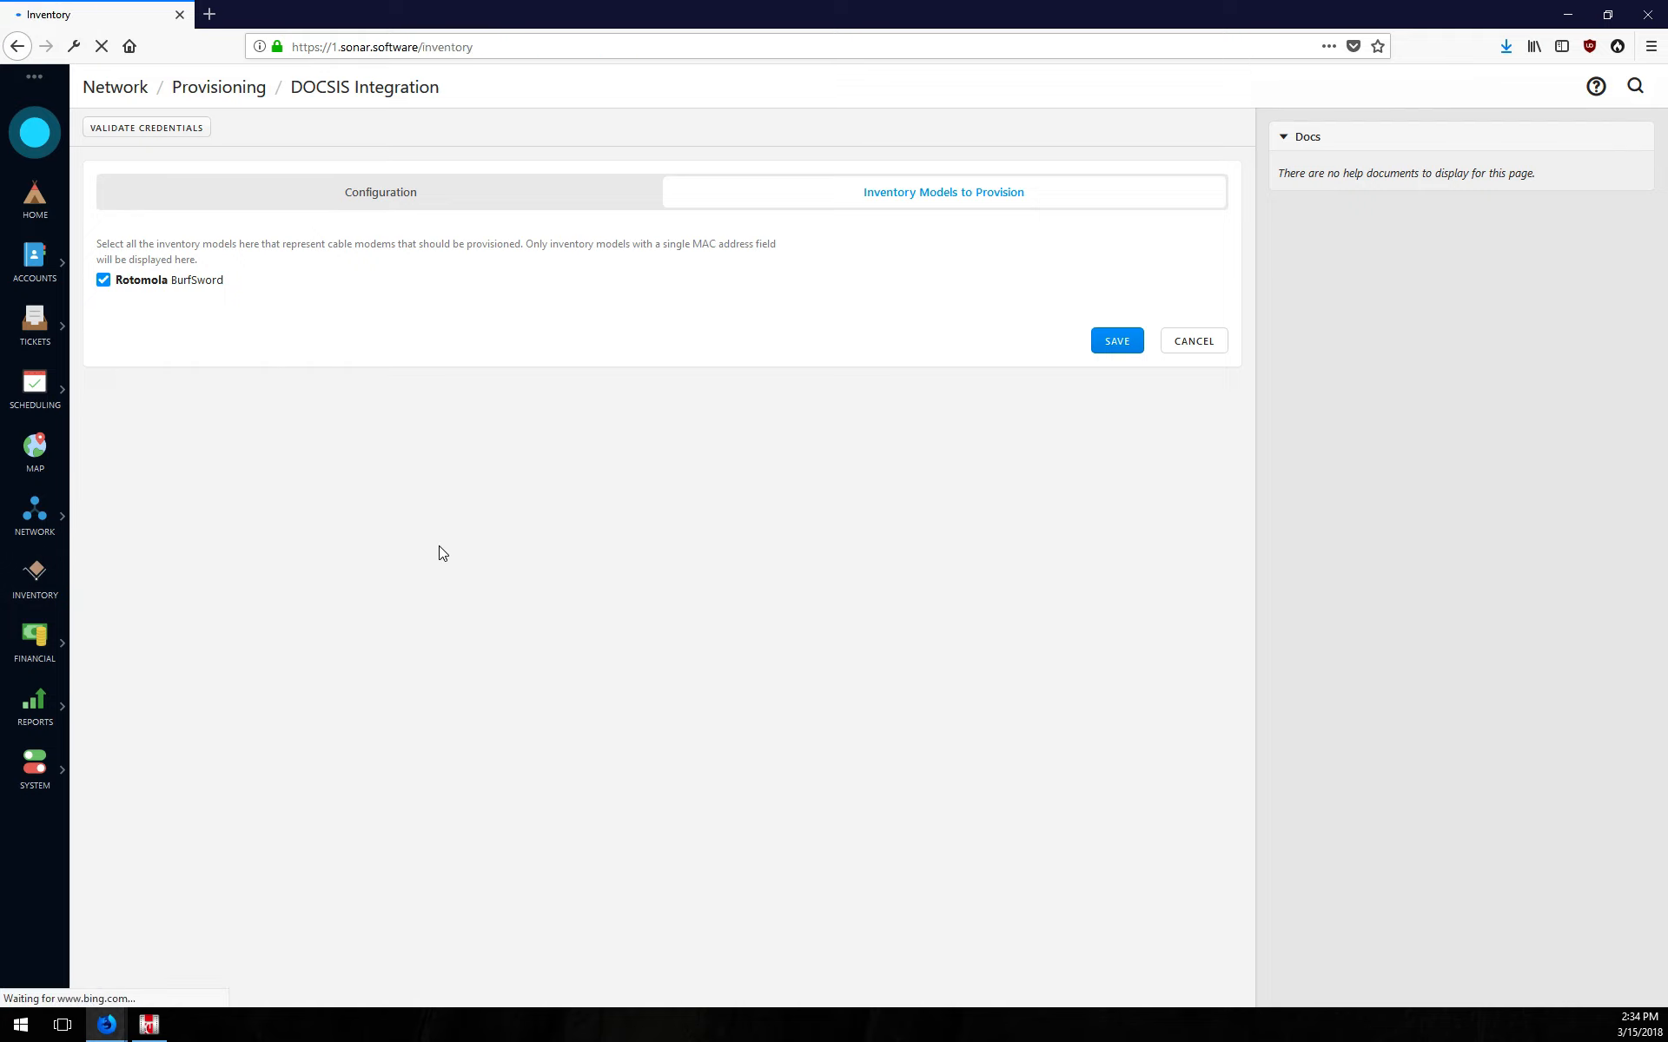
{"action": "left_click", "coordinate": [660, 144]}
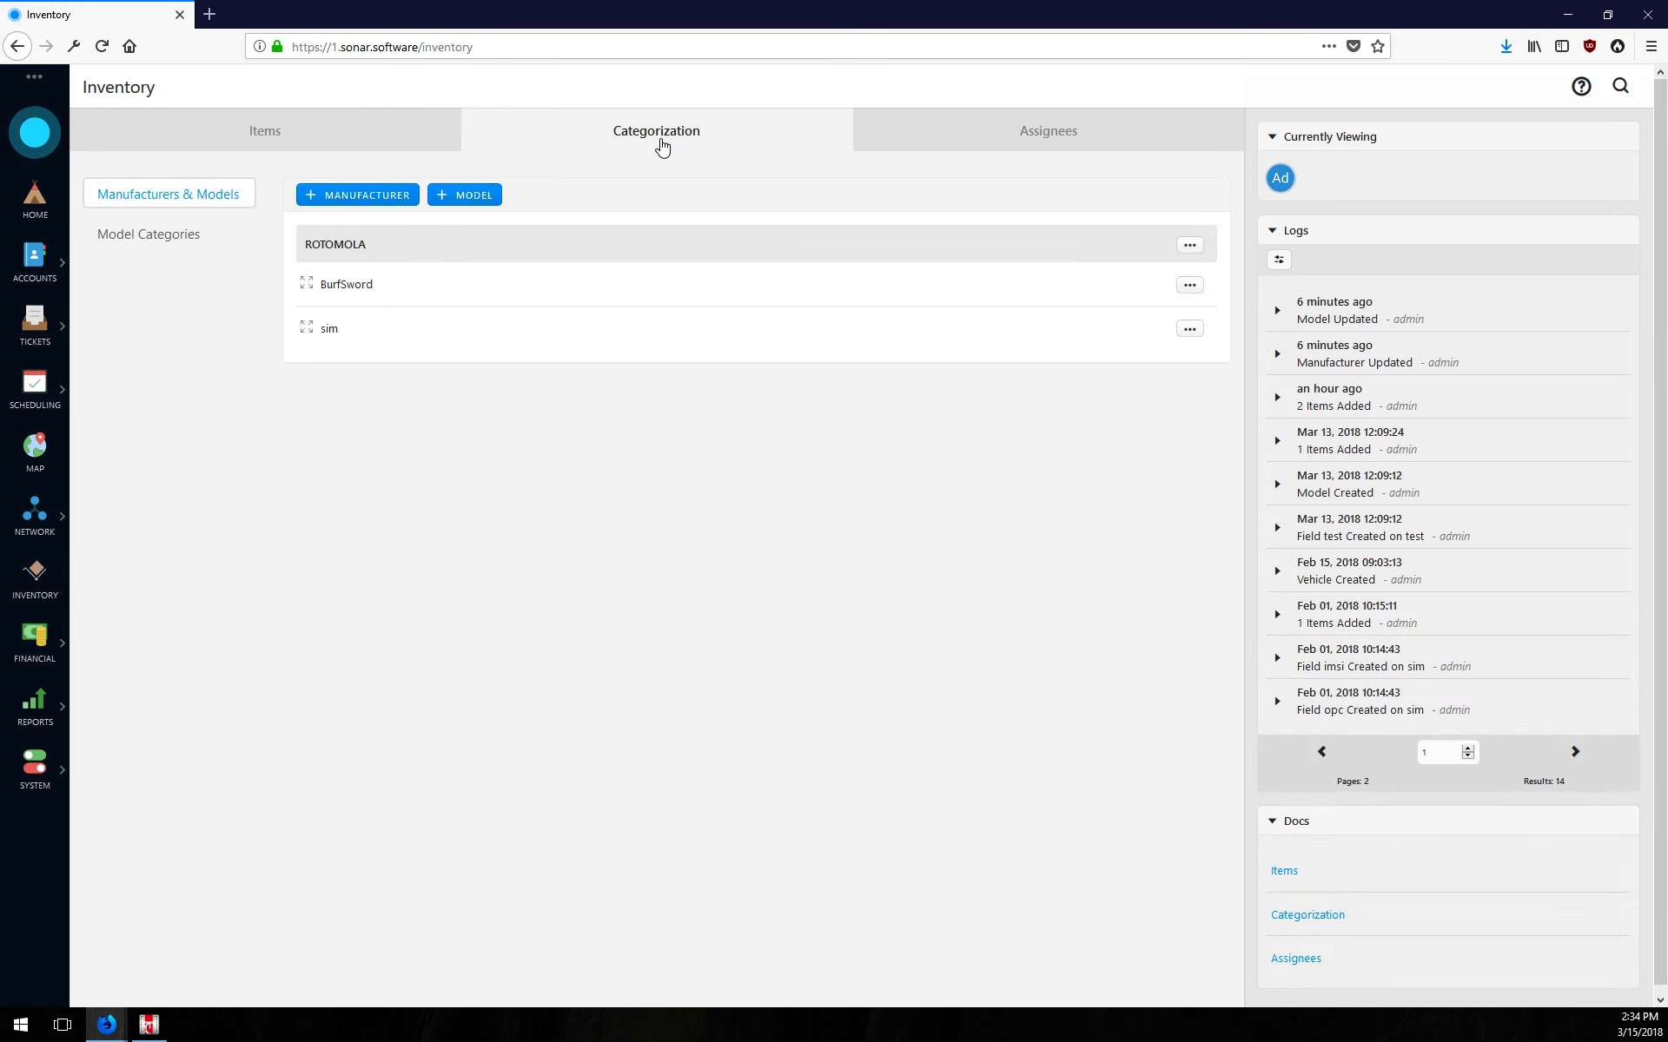
{"action": "left_click_drag", "start_coordinate": [322, 287], "coordinate": [423, 290]}
{"action": "left_click", "coordinate": [1159, 302]}
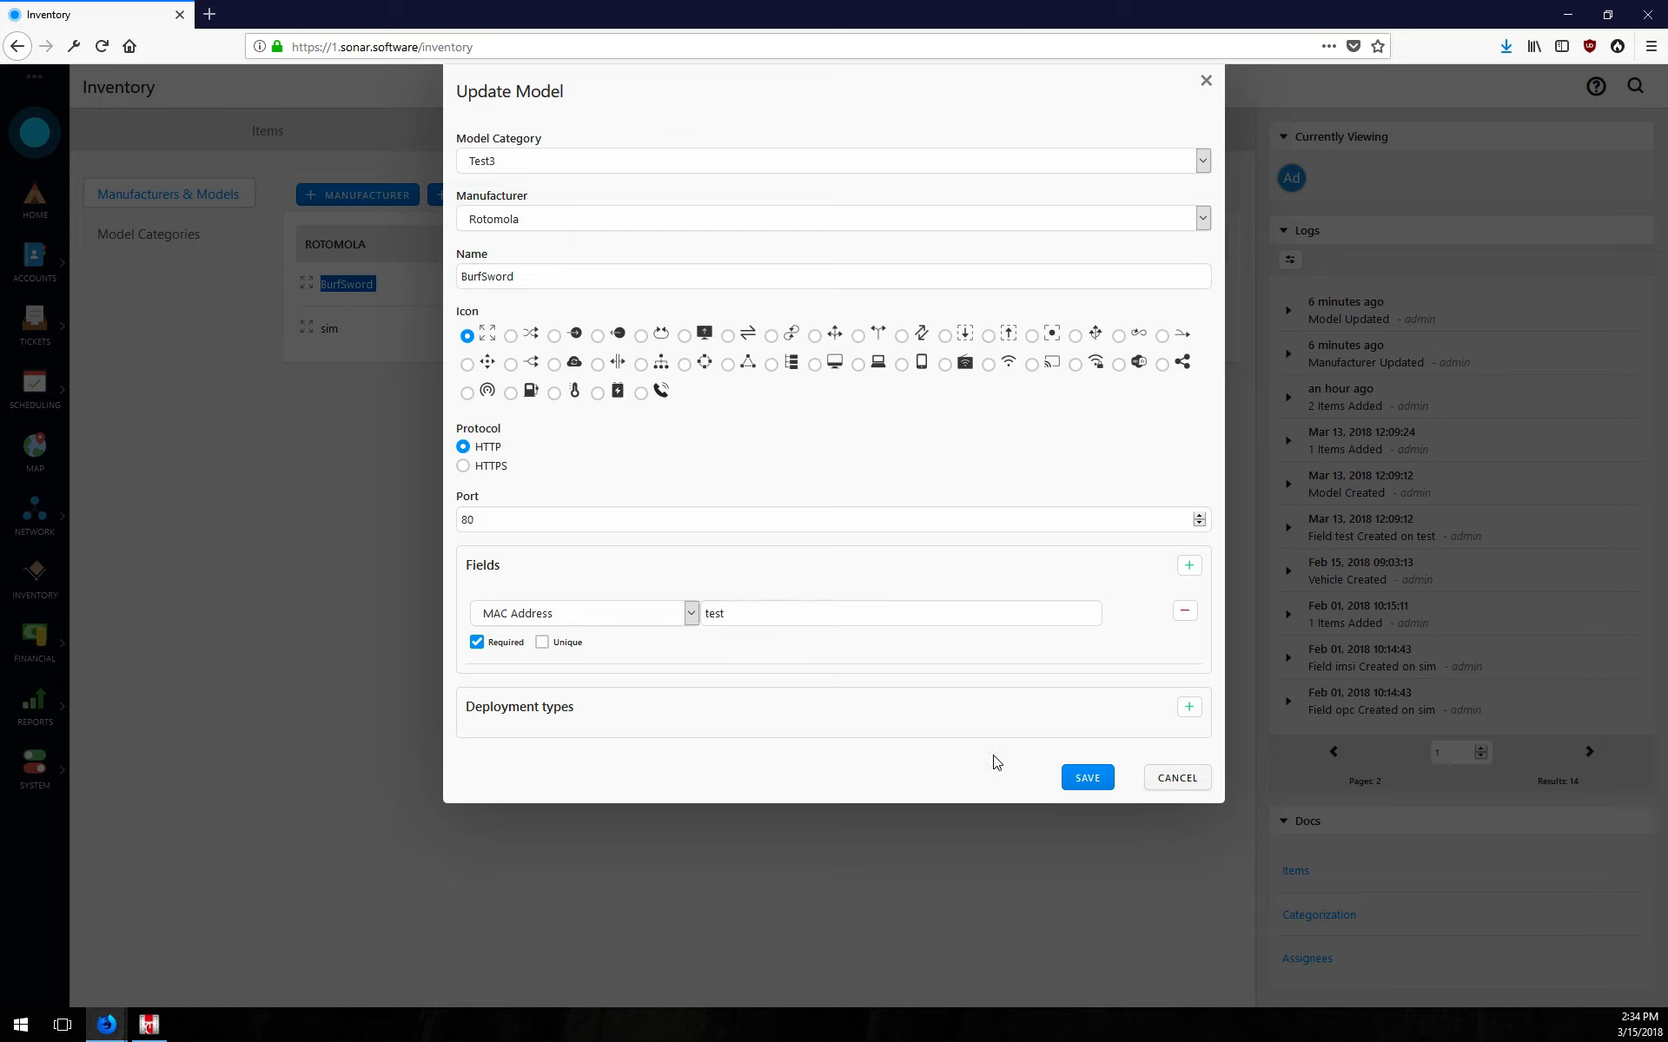
{"action": "left_click", "coordinate": [1183, 780]}
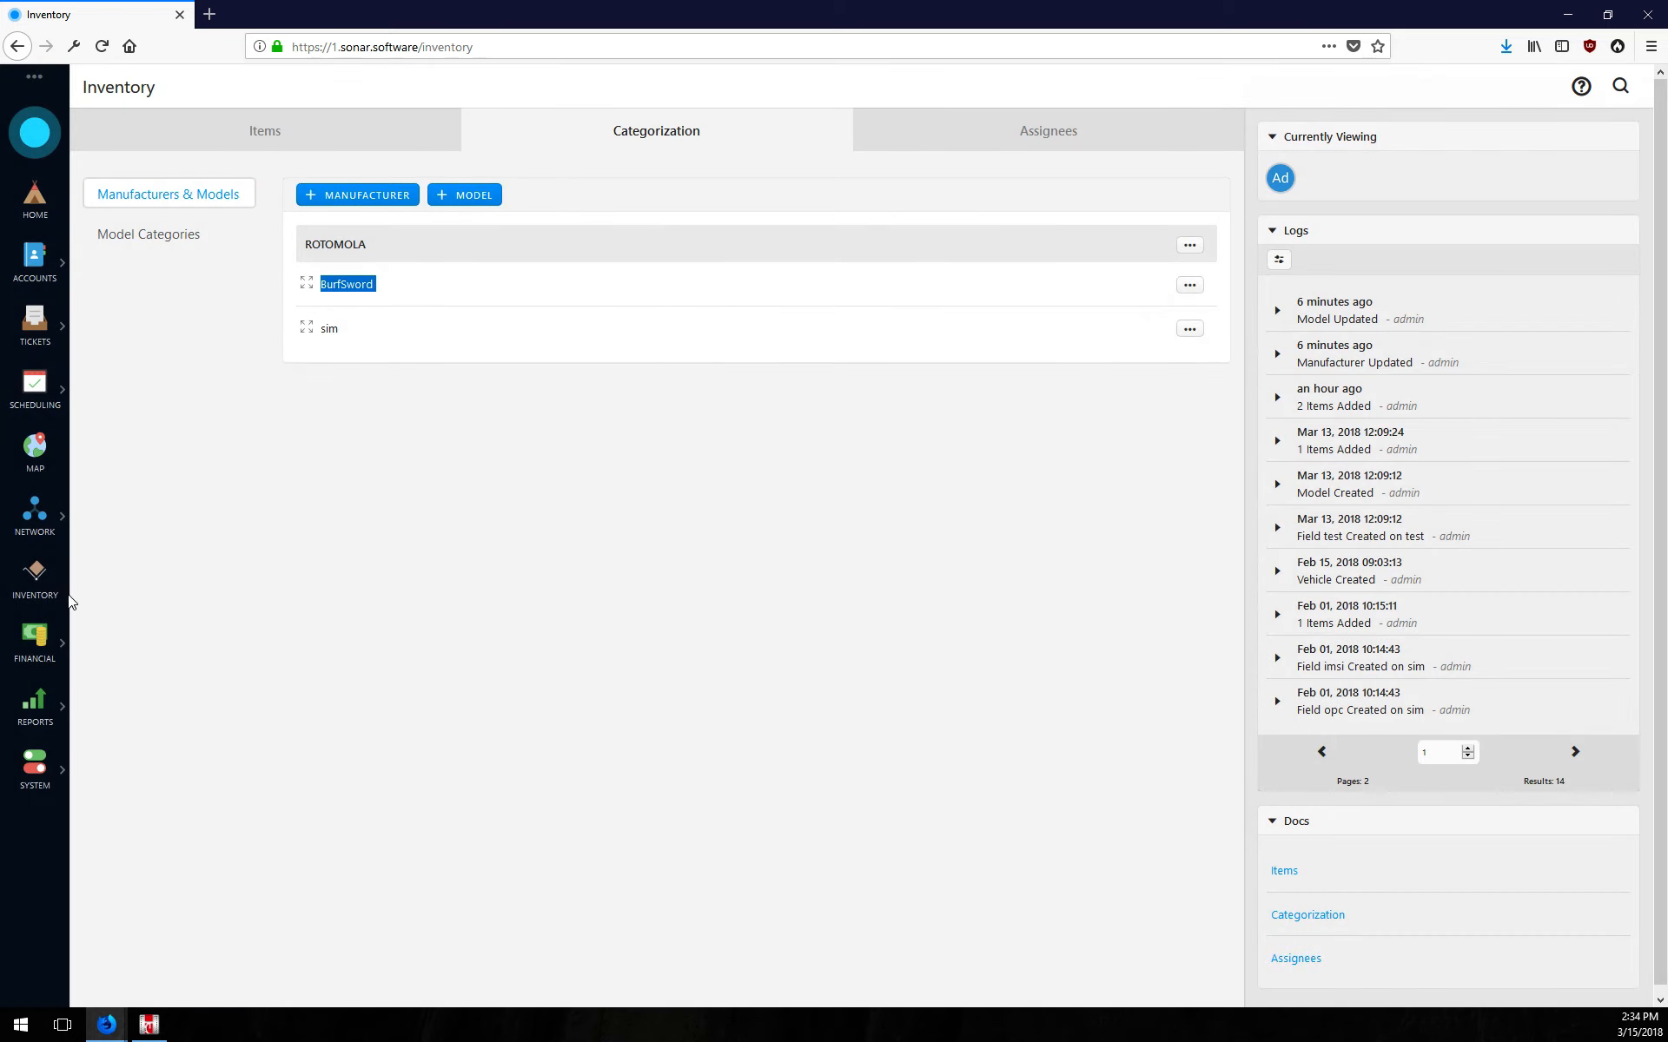
- Return to the DOCSIS integration and review its inventory models to provision and its configuration
{"action": "left_click", "coordinate": [35, 515]}
{"action": "left_click", "coordinate": [140, 674]}
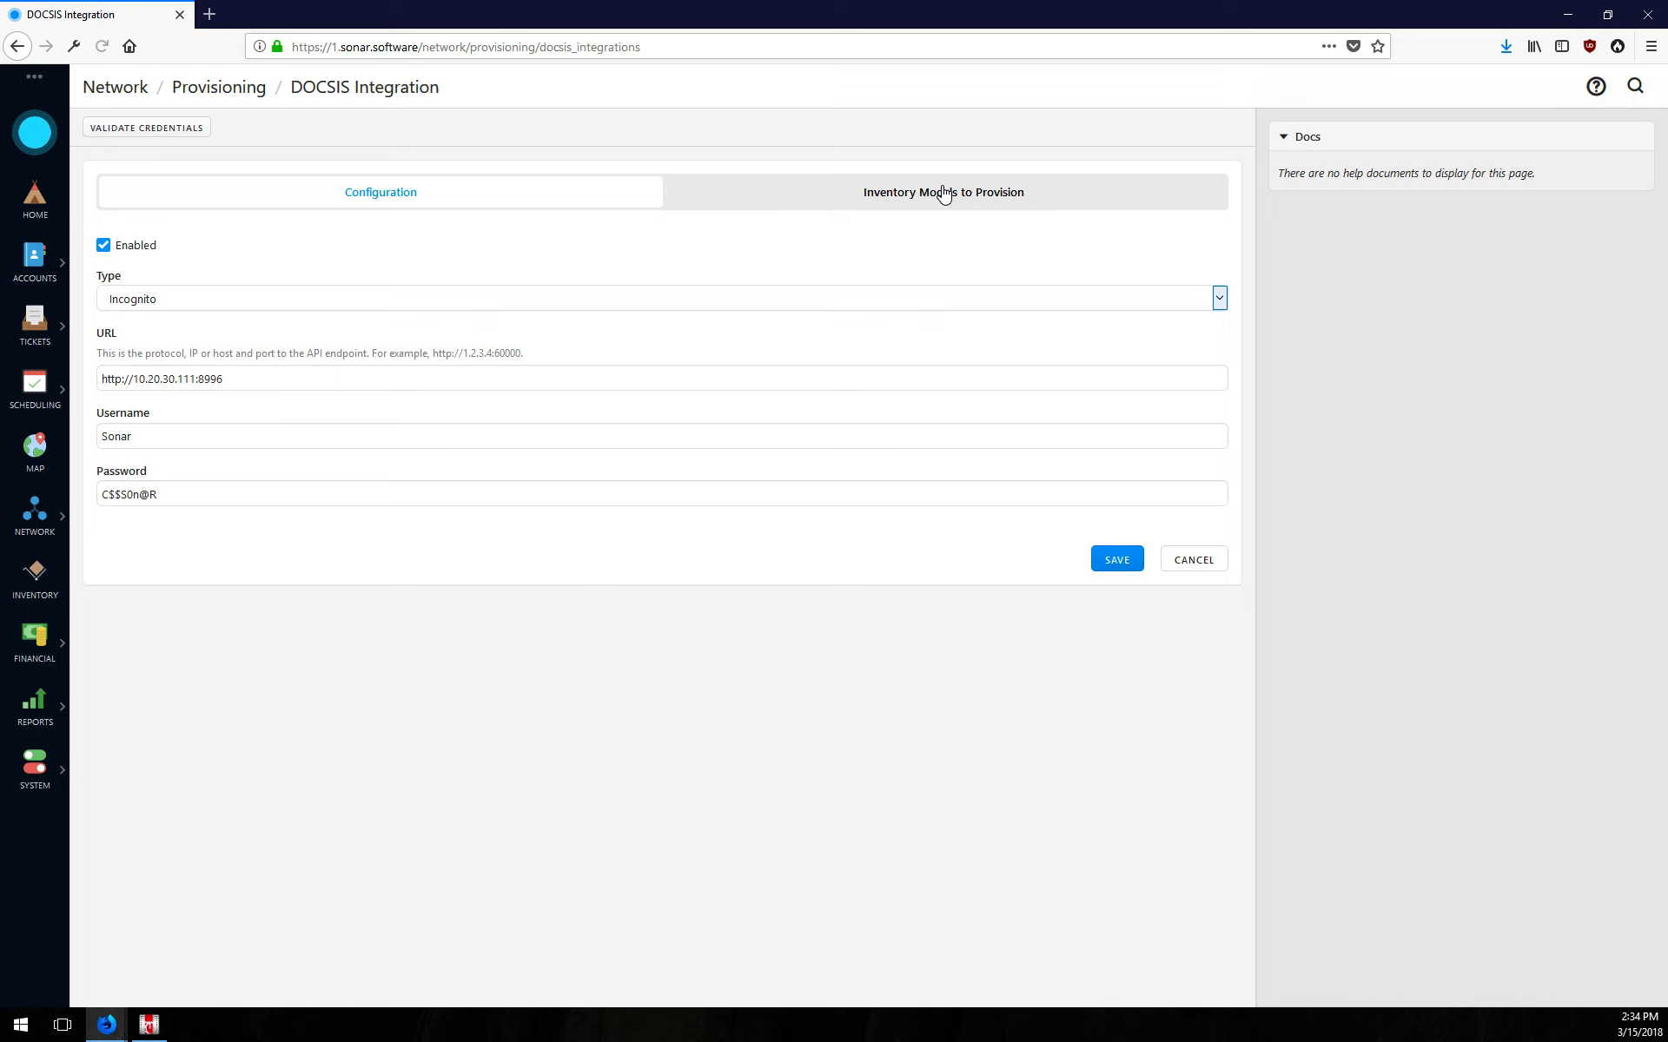
{"action": "left_click", "coordinate": [944, 193]}
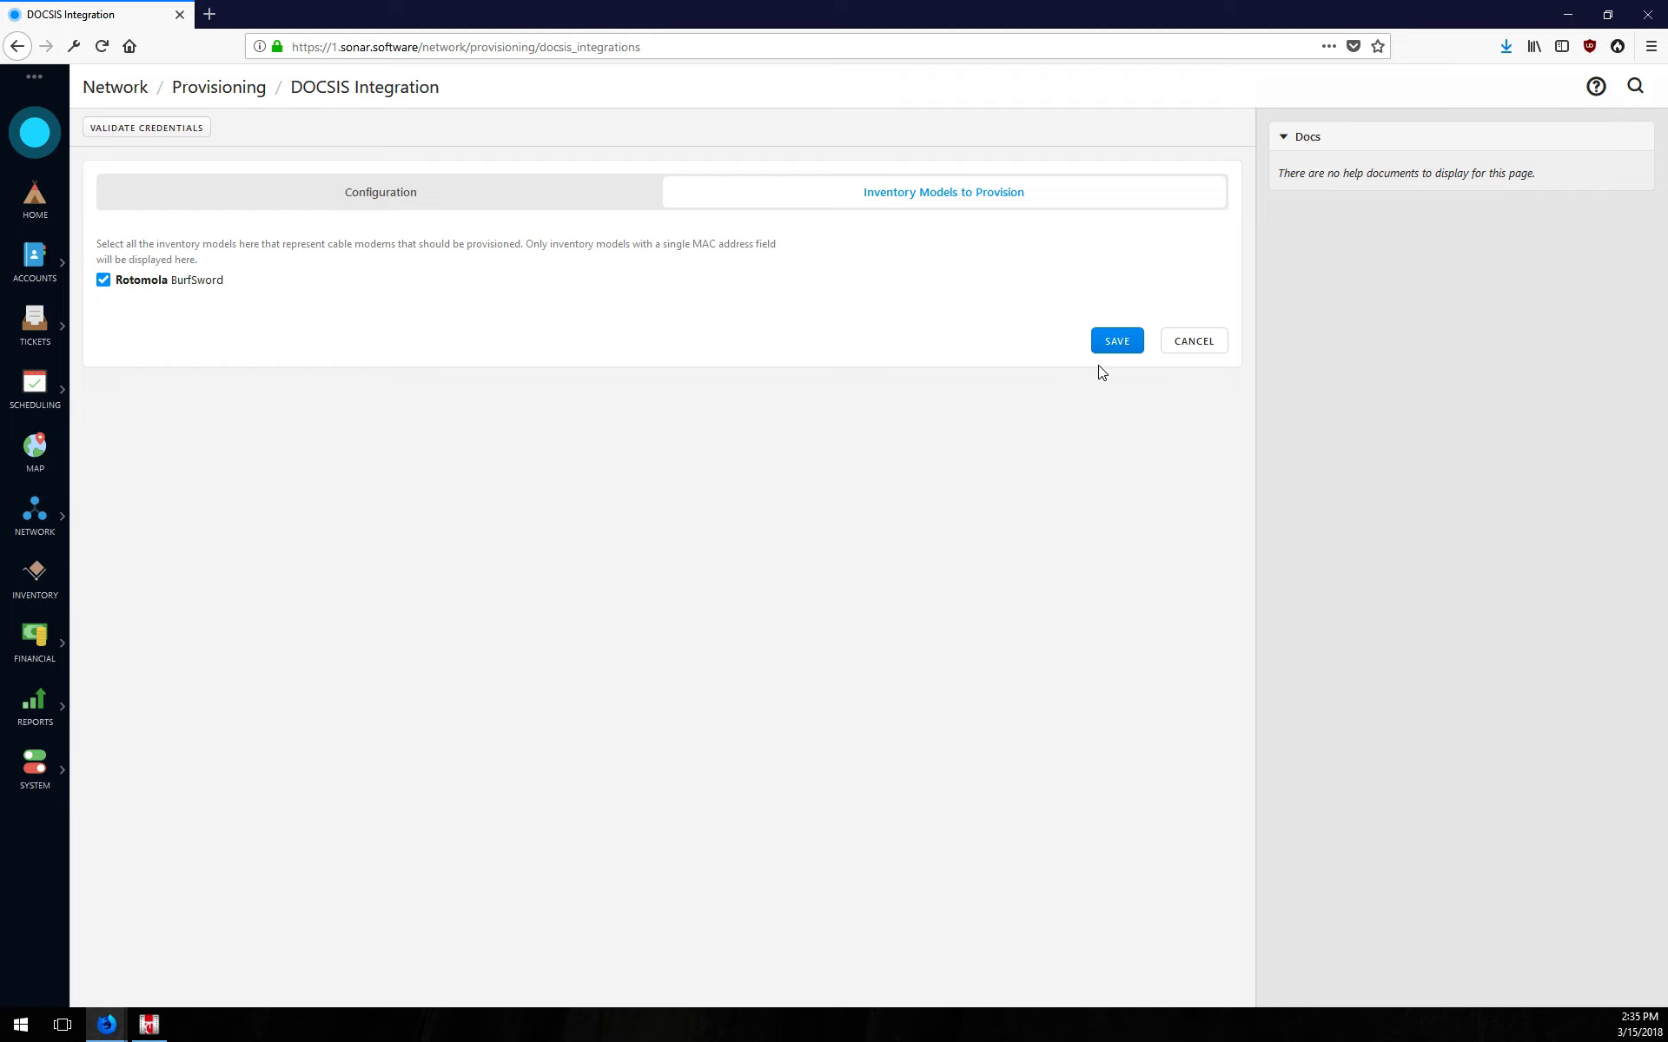
{"action": "left_click", "coordinate": [458, 194]}
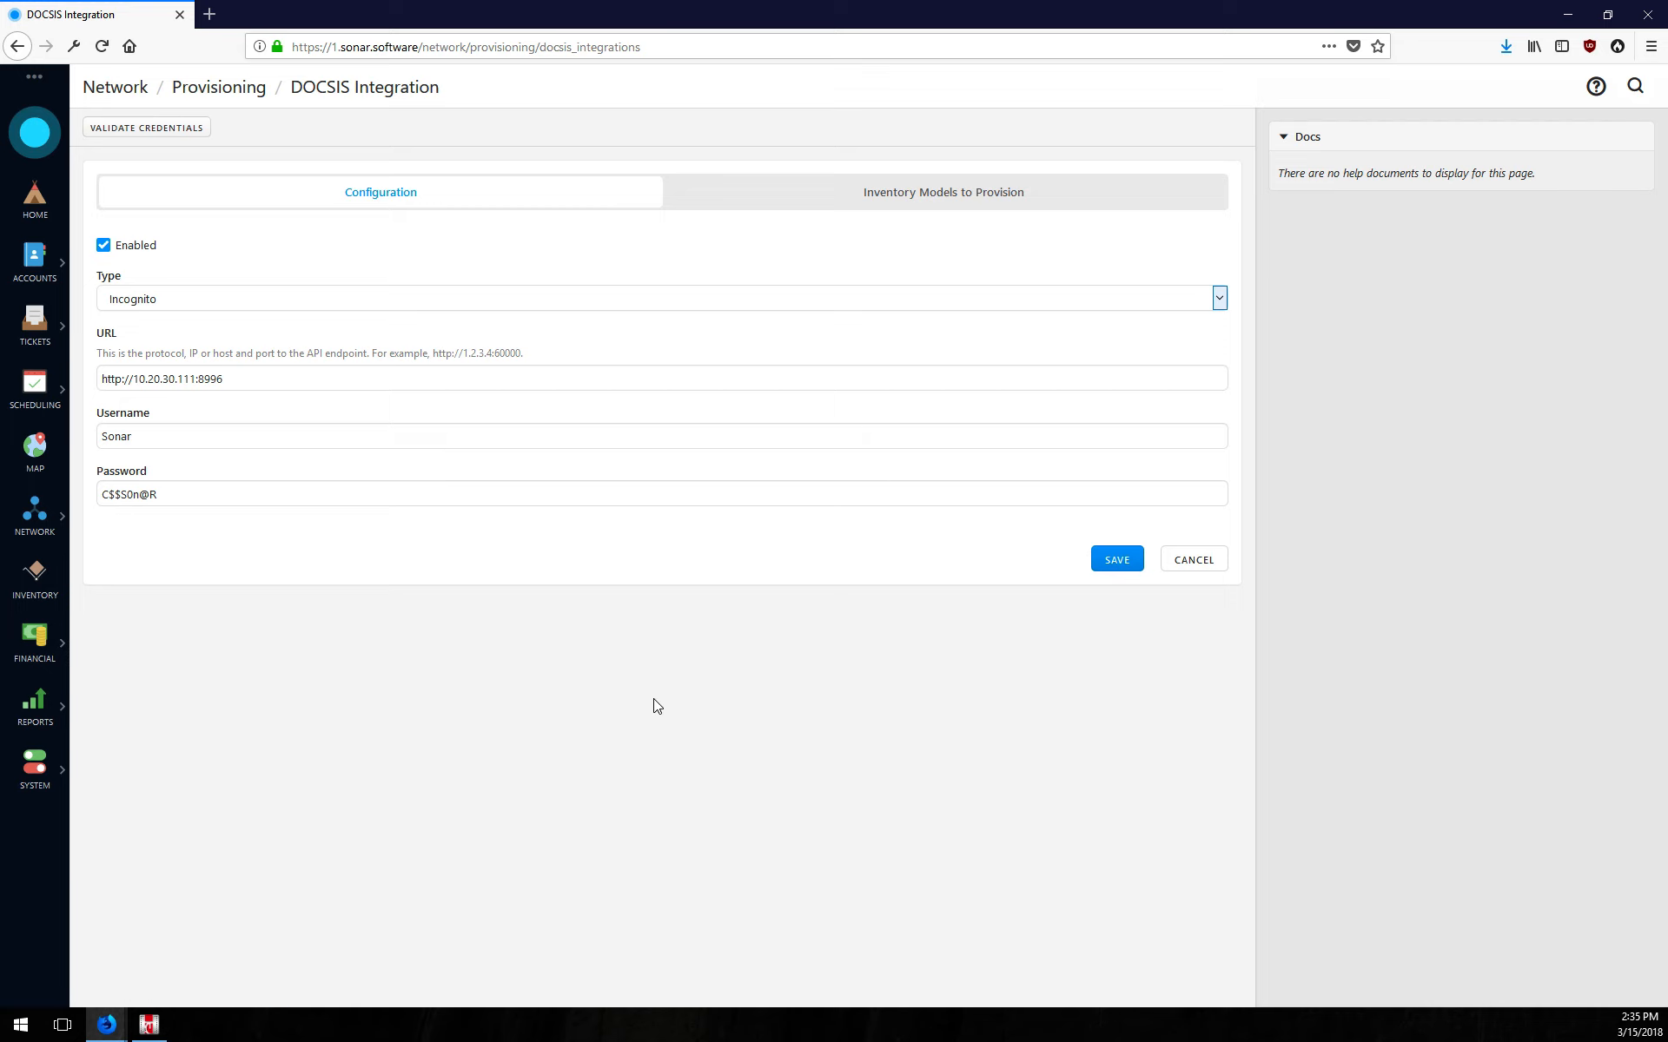
- Search for "Incognit" and open the Incognito Test account
{"action": "type", "text": "/Incognit"}
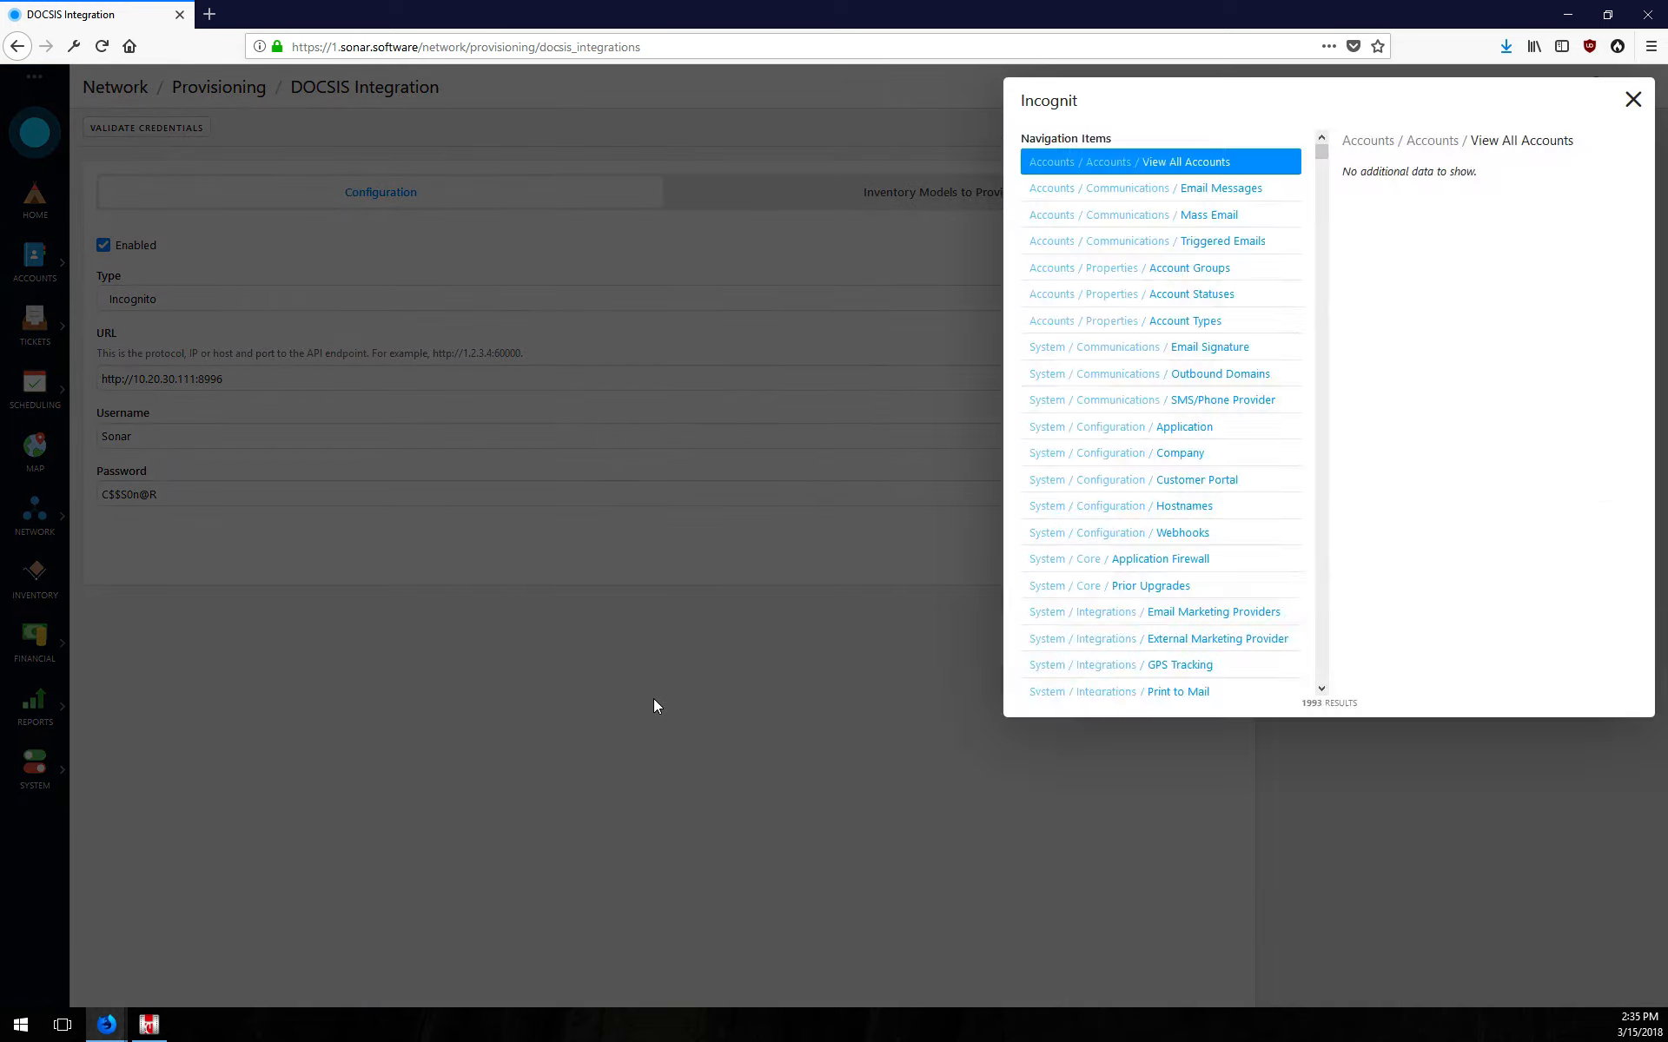
{"action": "left_click", "coordinate": [1065, 164]}
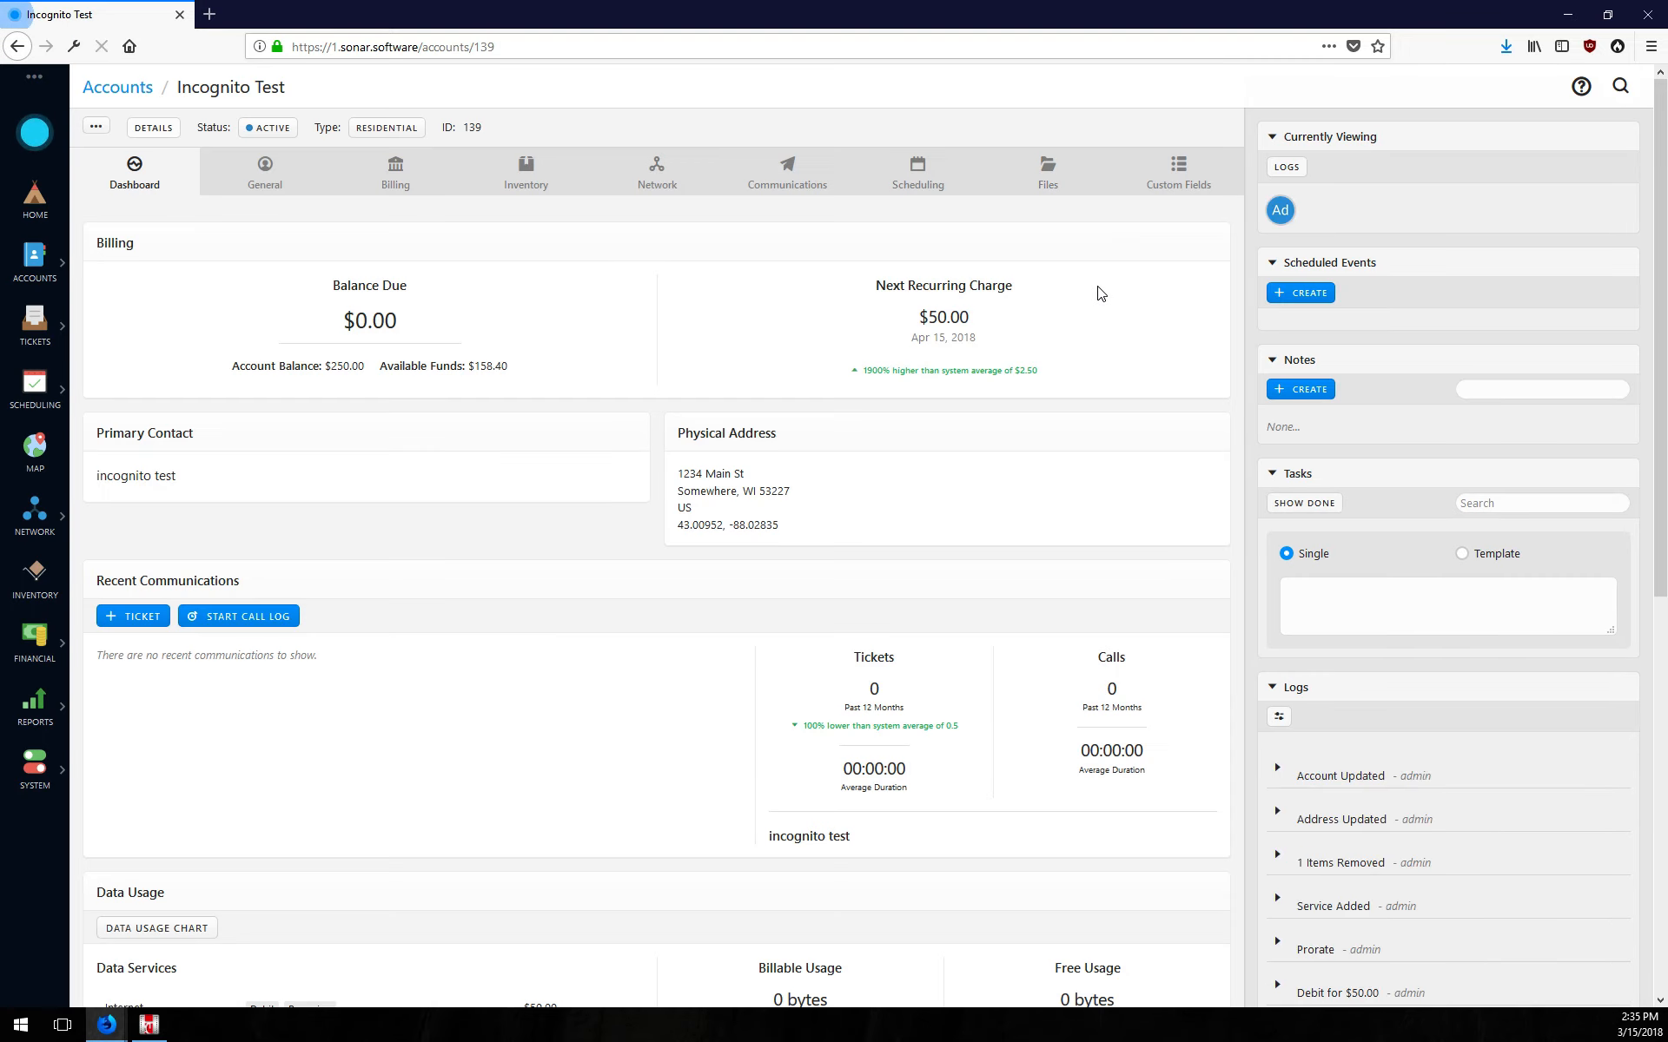
- Switch to Broadband Command Center, open the MPS device records, and return to the Sonar account
{"action": "left_click", "coordinate": [150, 1025]}
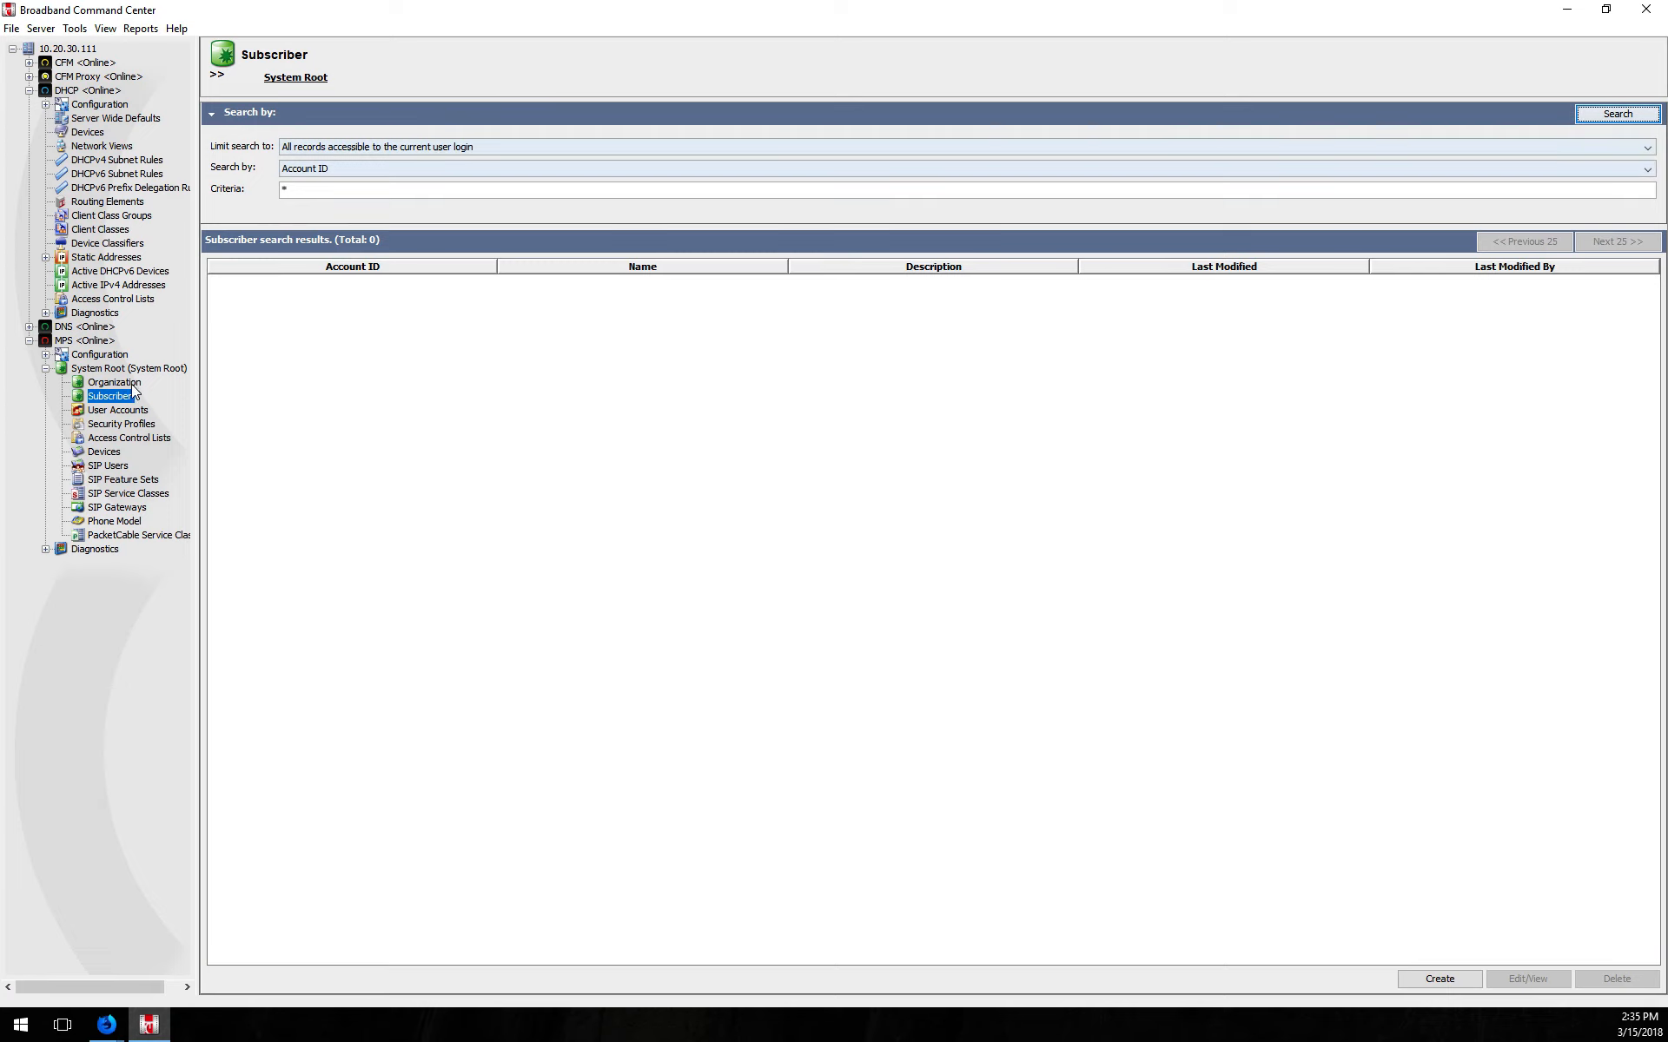
{"action": "left_click", "coordinate": [111, 452]}
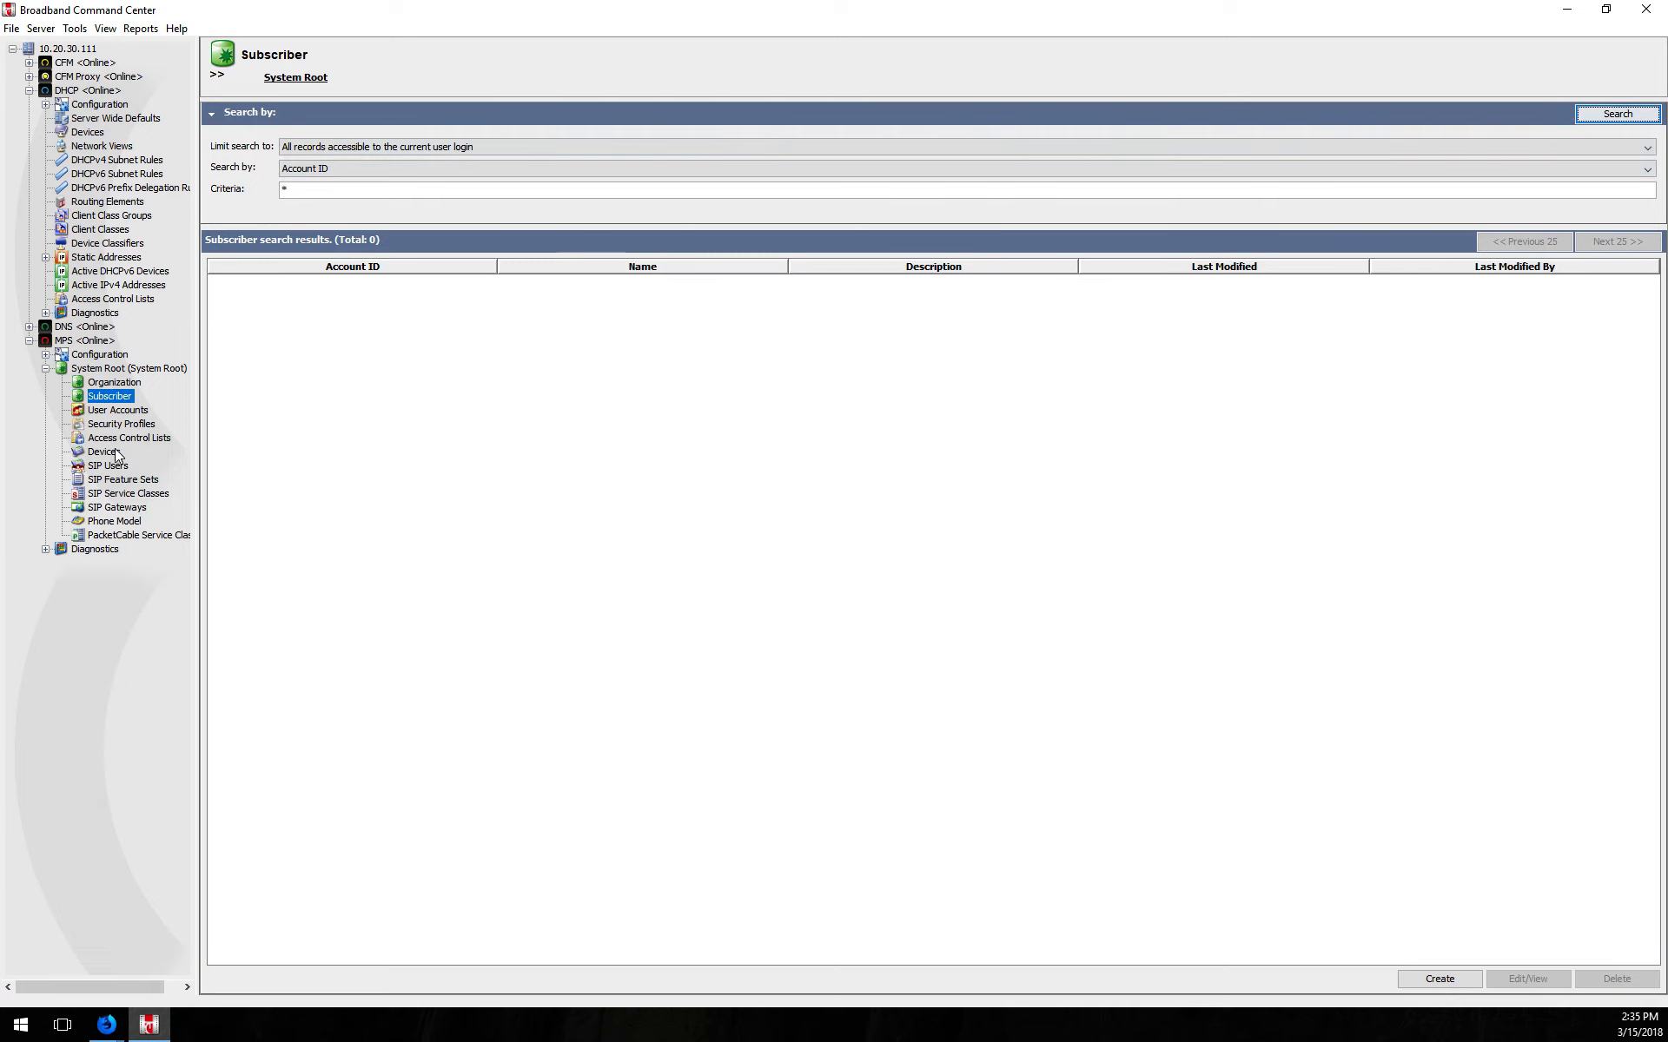
{"action": "left_click", "coordinate": [1567, 10]}
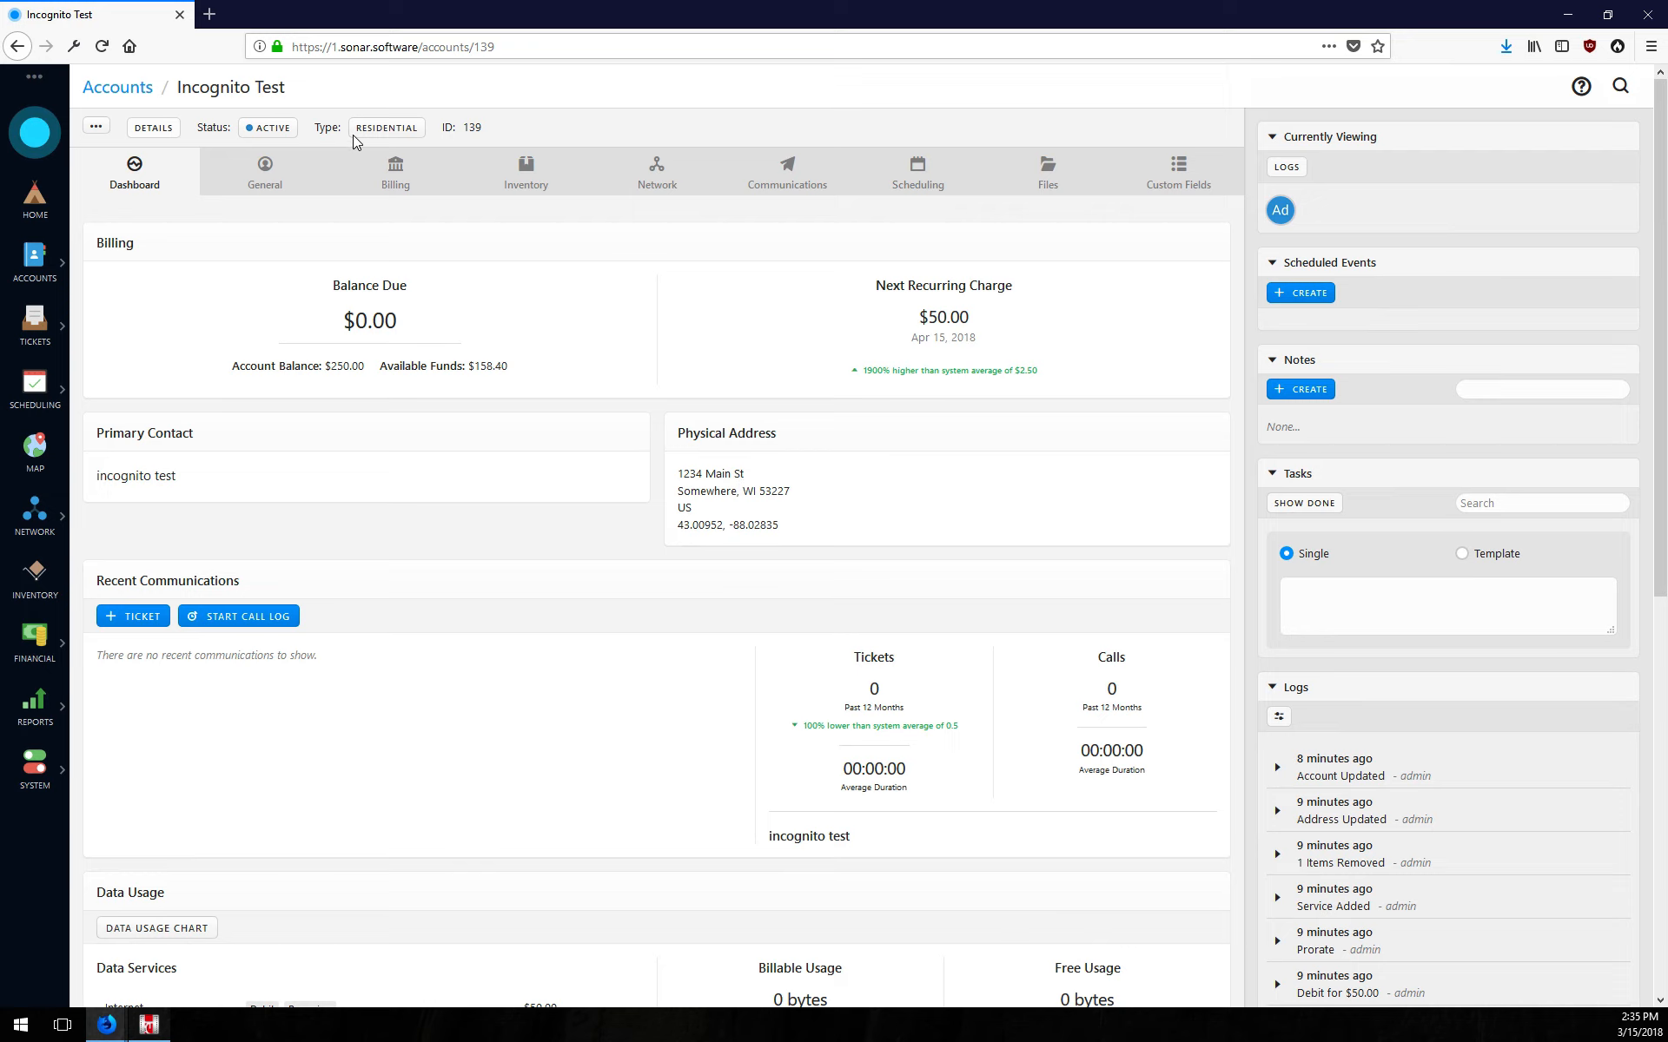
- Assign the Rotomola BurfSword item with MAC address AA:BB:FF:AA:BB:FF to the Incognito Test account and view its assigned inventory
{"action": "left_click", "coordinate": [544, 184]}
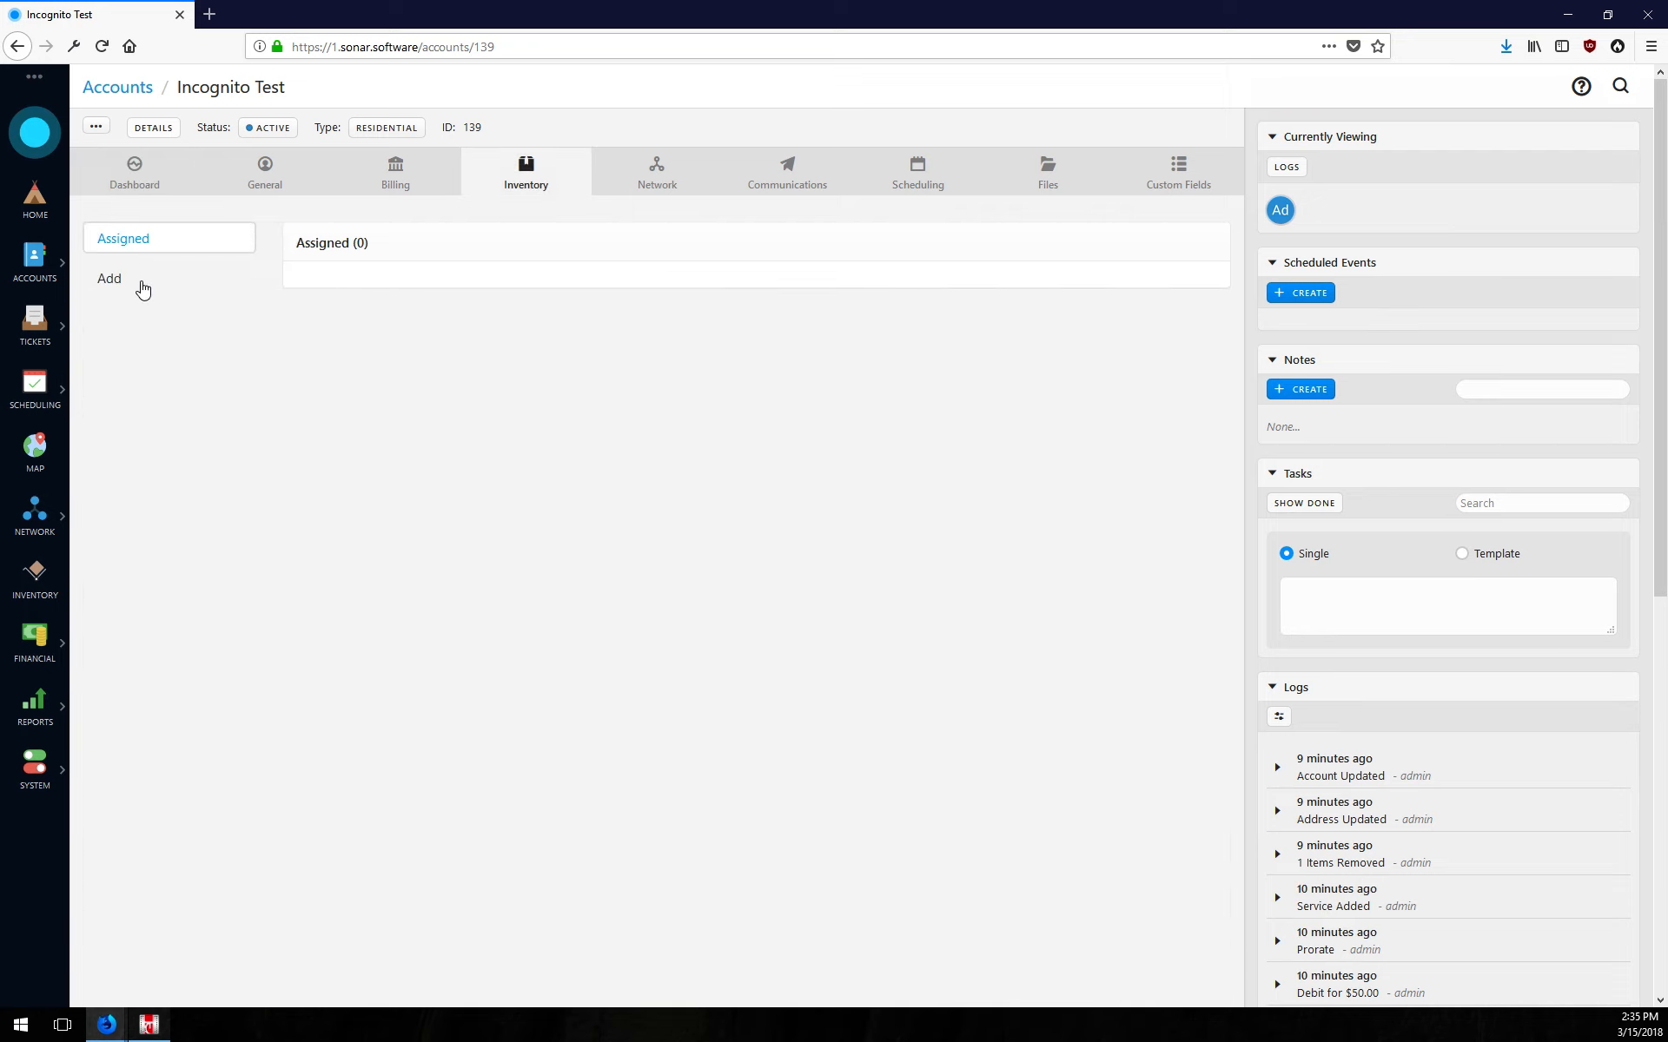
{"action": "left_click", "coordinate": [142, 289]}
{"action": "left_click", "coordinate": [377, 373]}
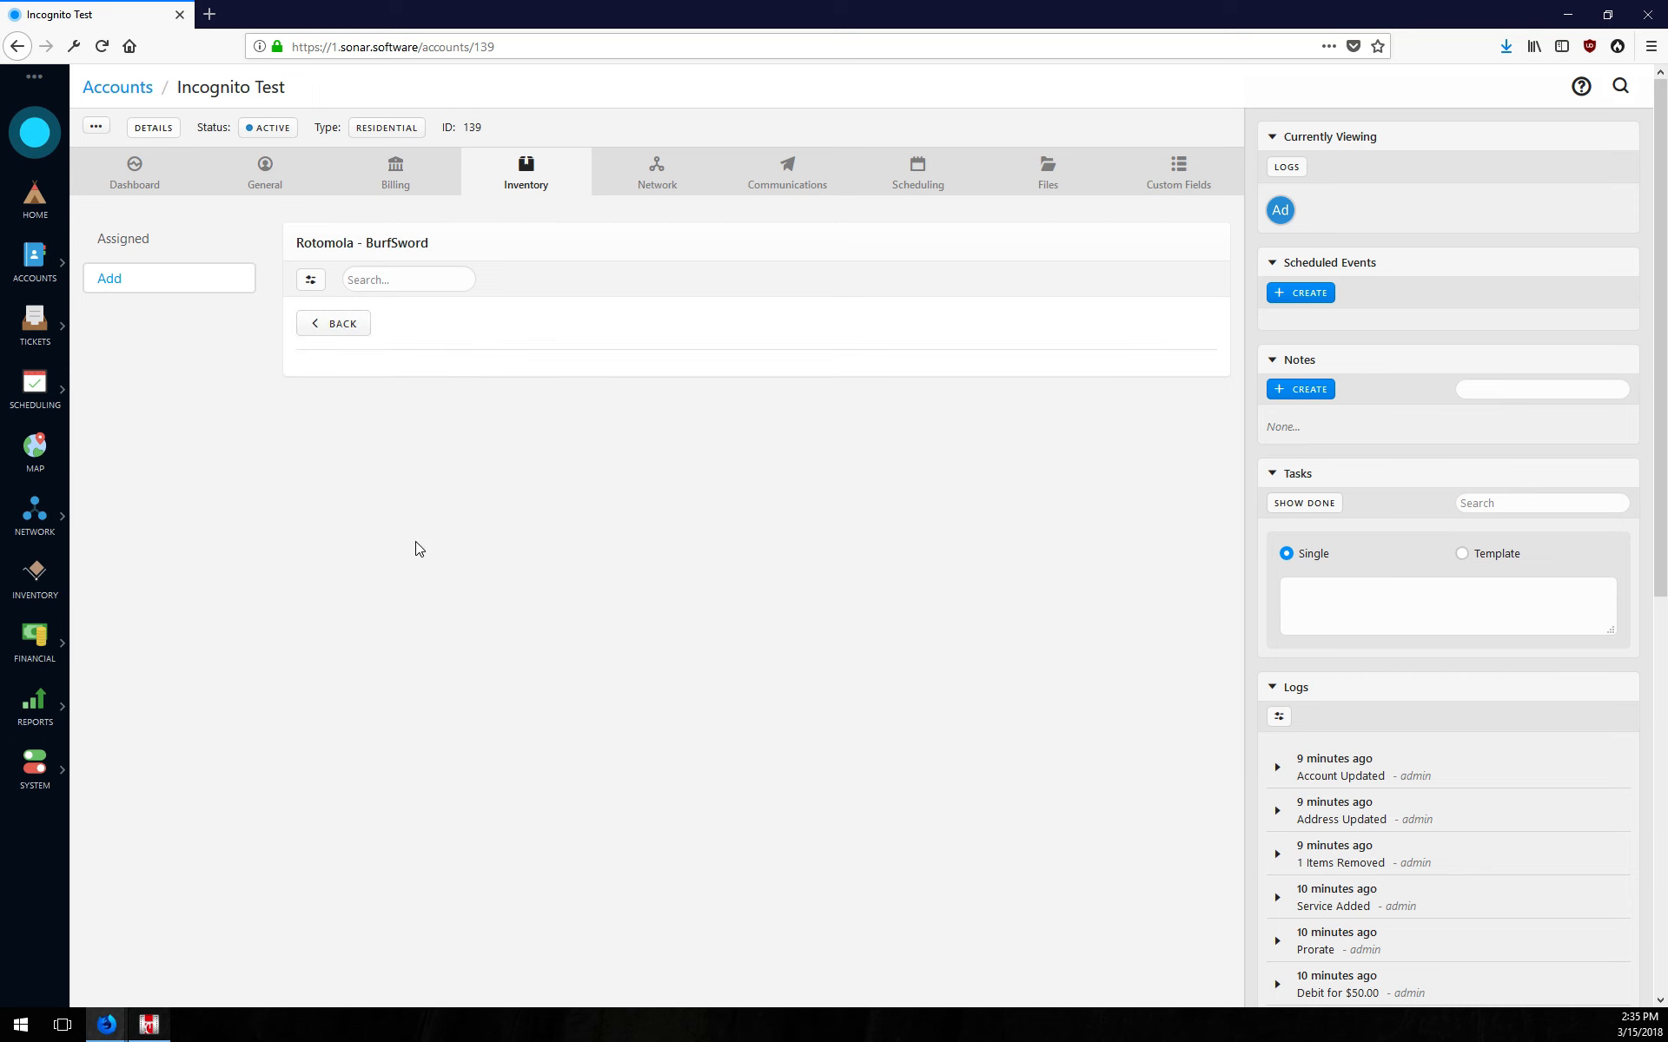
{"action": "left_click_drag", "start_coordinate": [700, 473], "coordinate": [886, 524]}
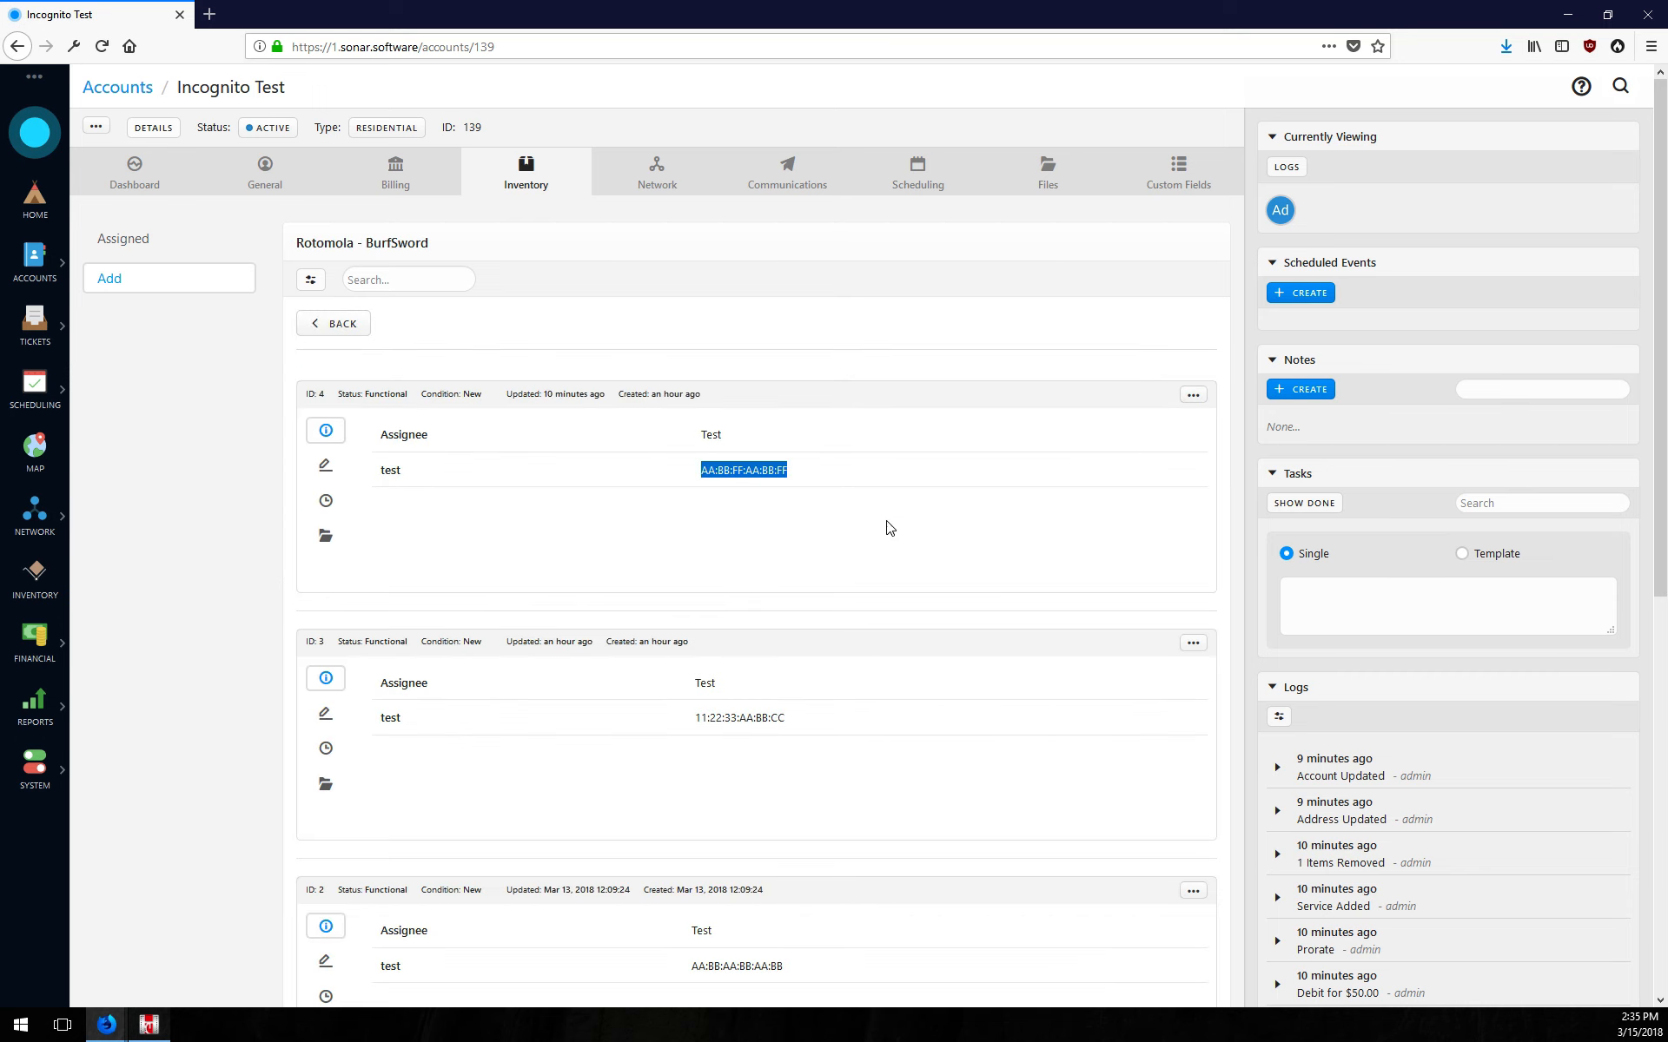
{"action": "left_click", "coordinate": [881, 532]}
{"action": "left_click", "coordinate": [1192, 394]}
{"action": "left_click", "coordinate": [1147, 440]}
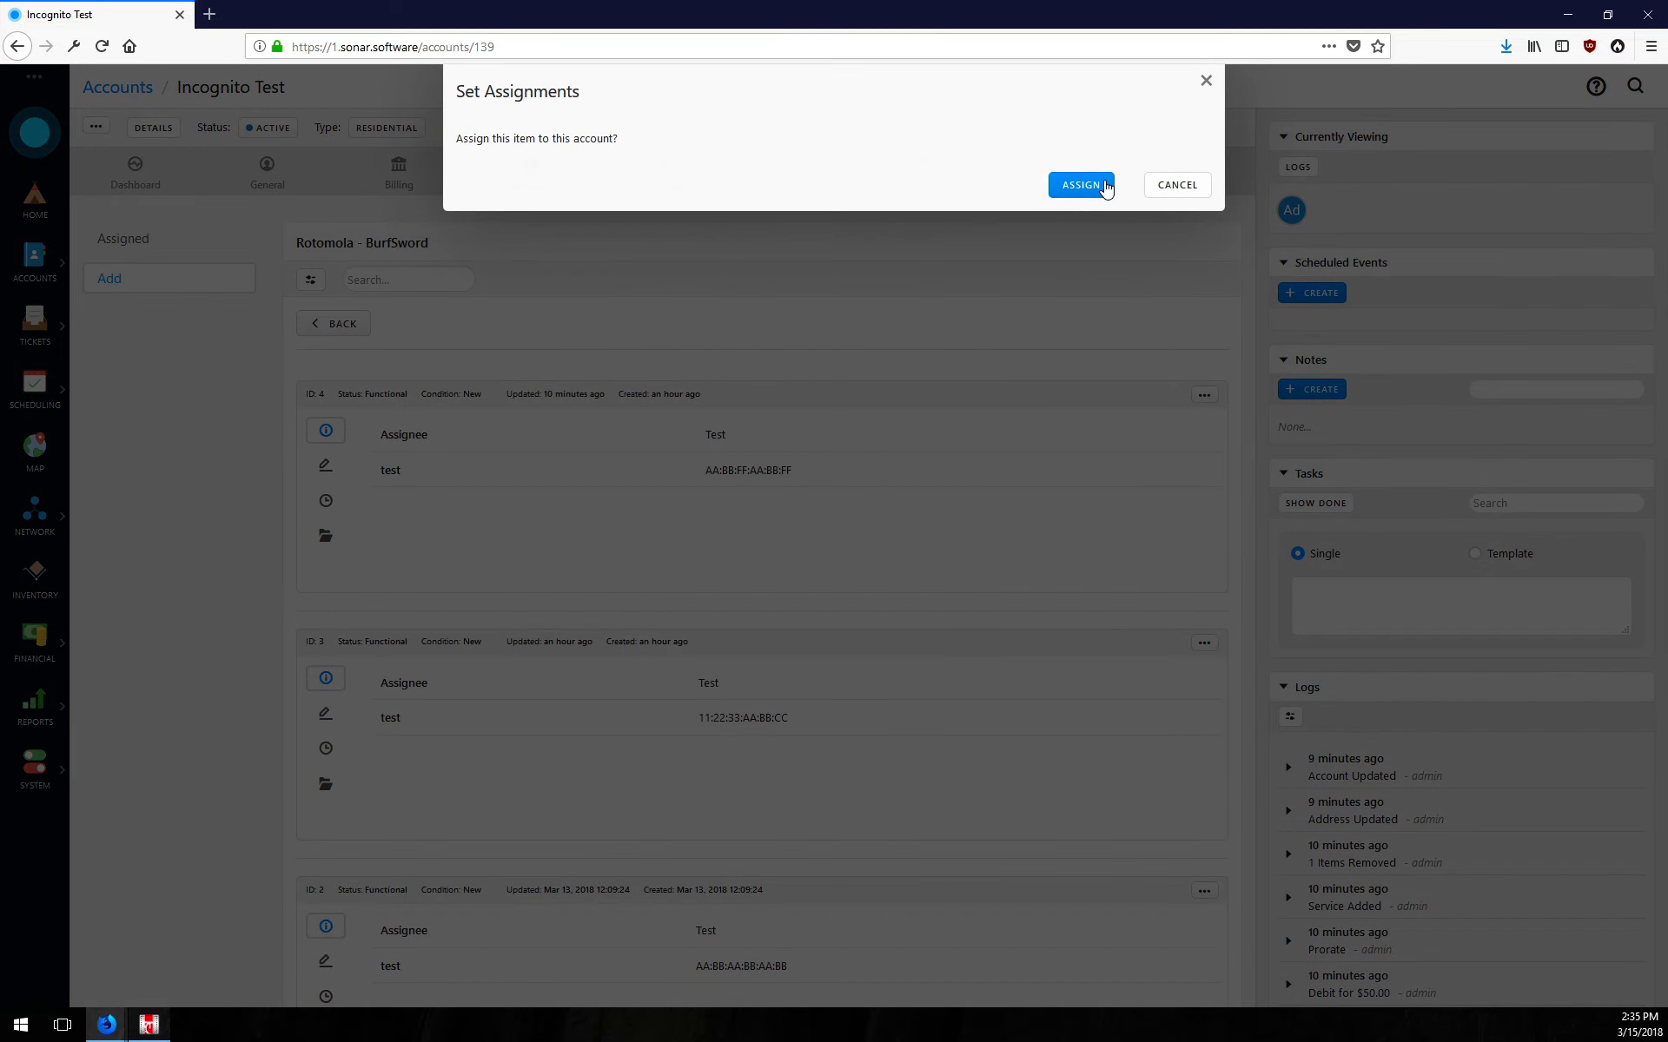
{"action": "left_click", "coordinate": [1104, 186]}
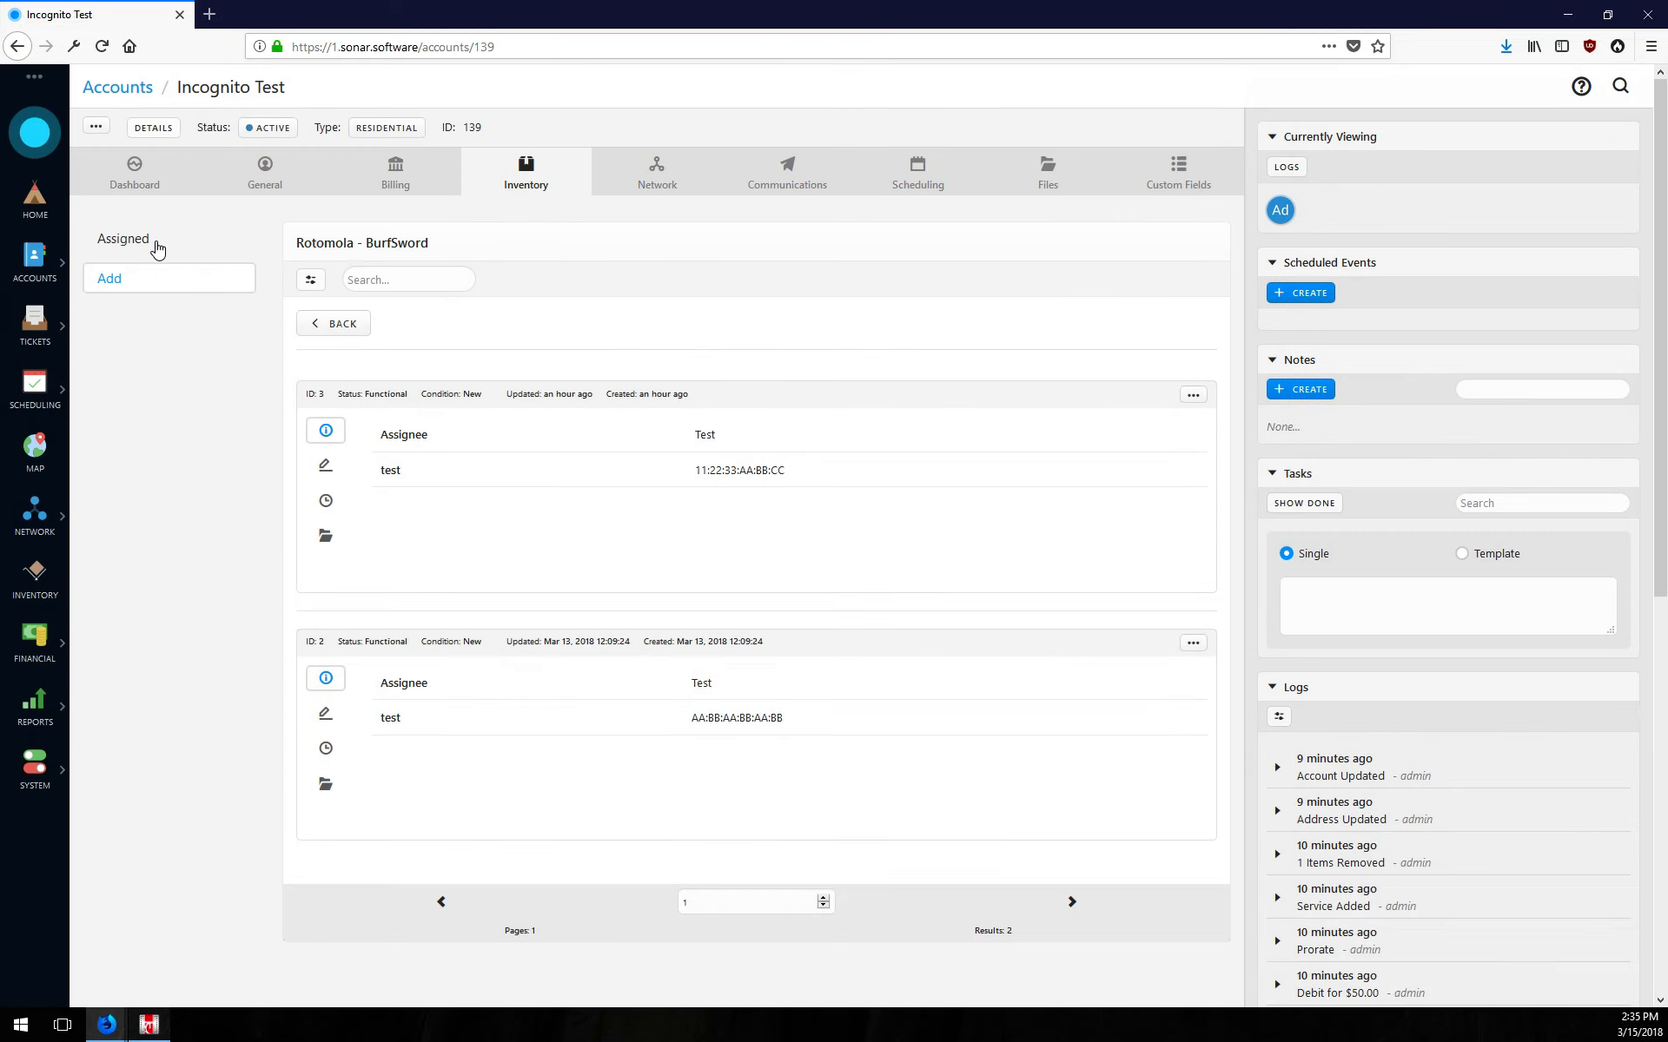
{"action": "left_click", "coordinate": [156, 250]}
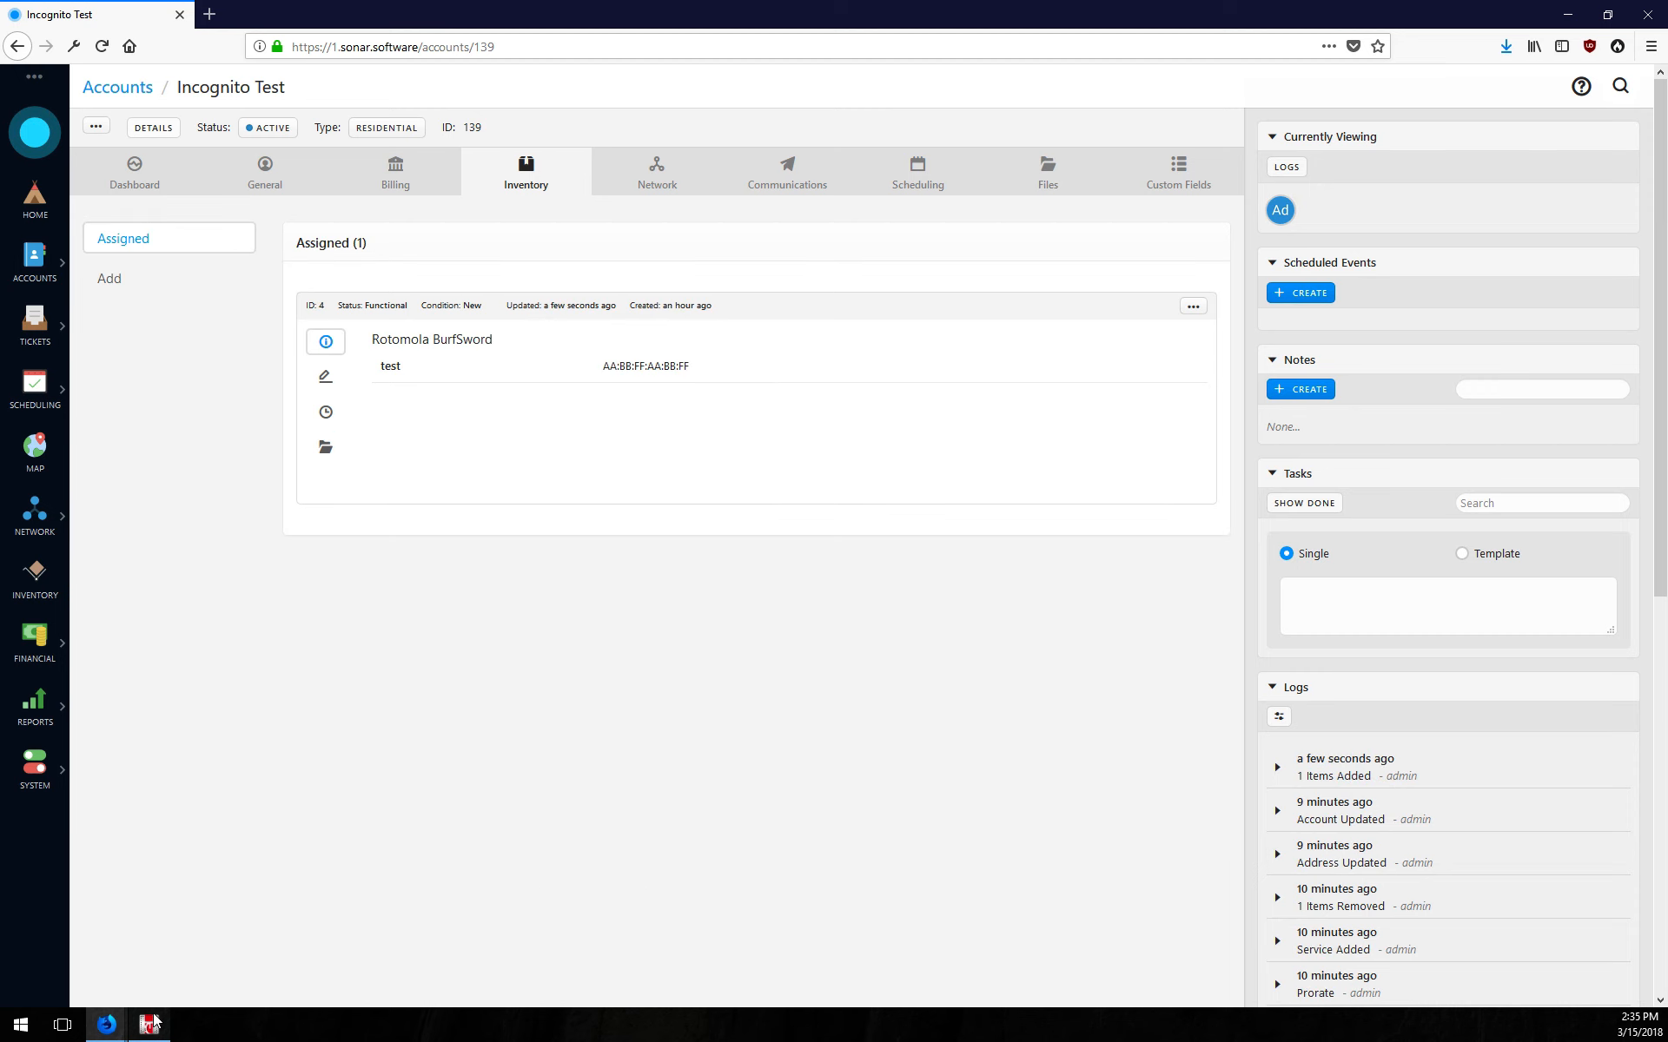
- Switch to Broadband Command Center and search the MPS subscriber and device records for the newly provisioned account and modem
{"action": "left_click", "coordinate": [162, 1021]}
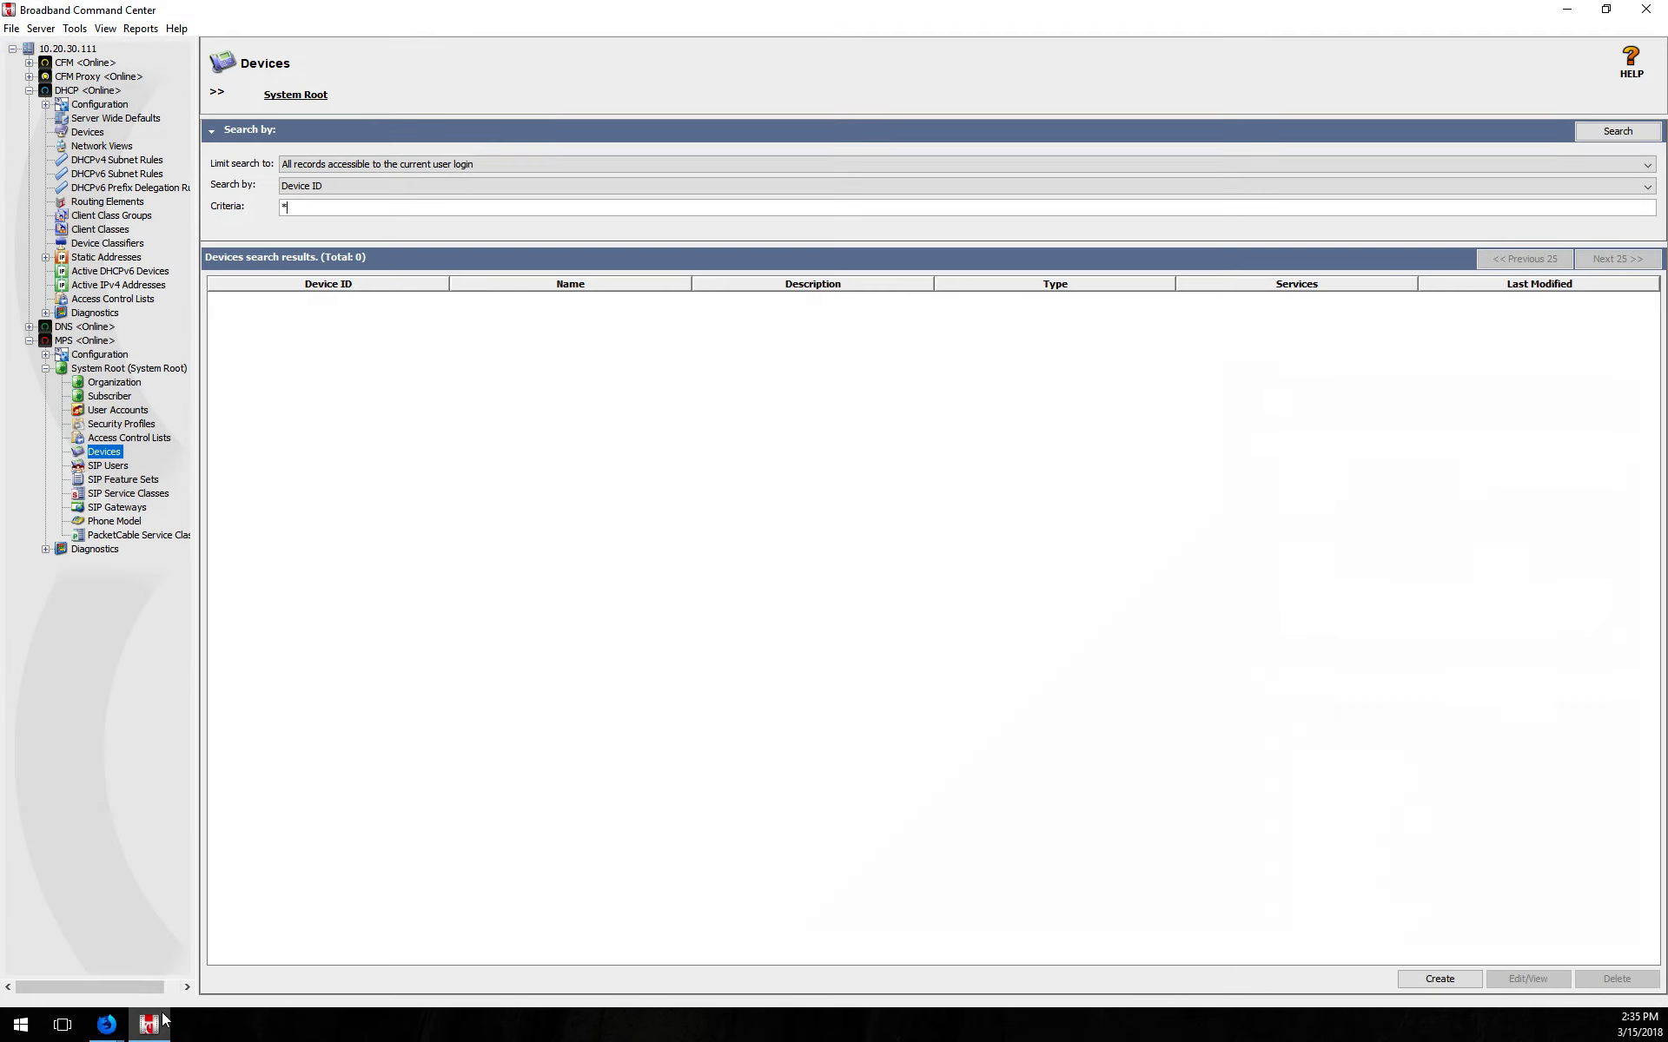
{"action": "left_click", "coordinate": [109, 396]}
{"action": "left_click", "coordinate": [1618, 114]}
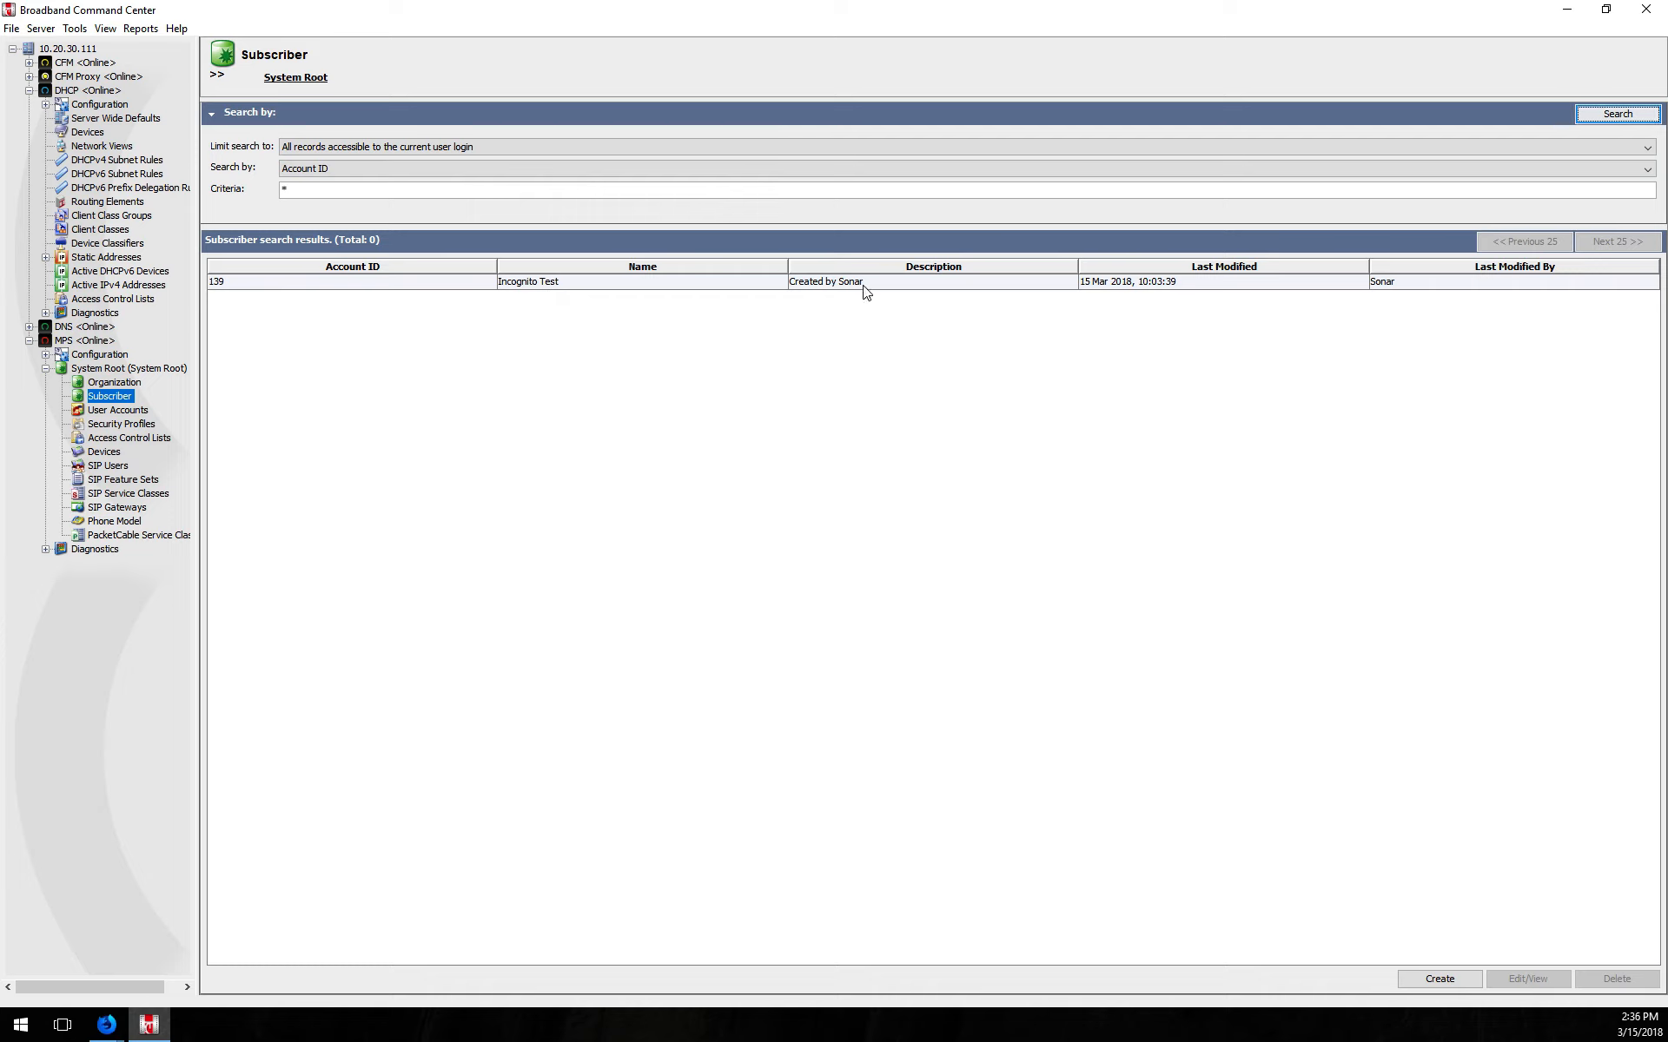
{"action": "left_click", "coordinate": [111, 452]}
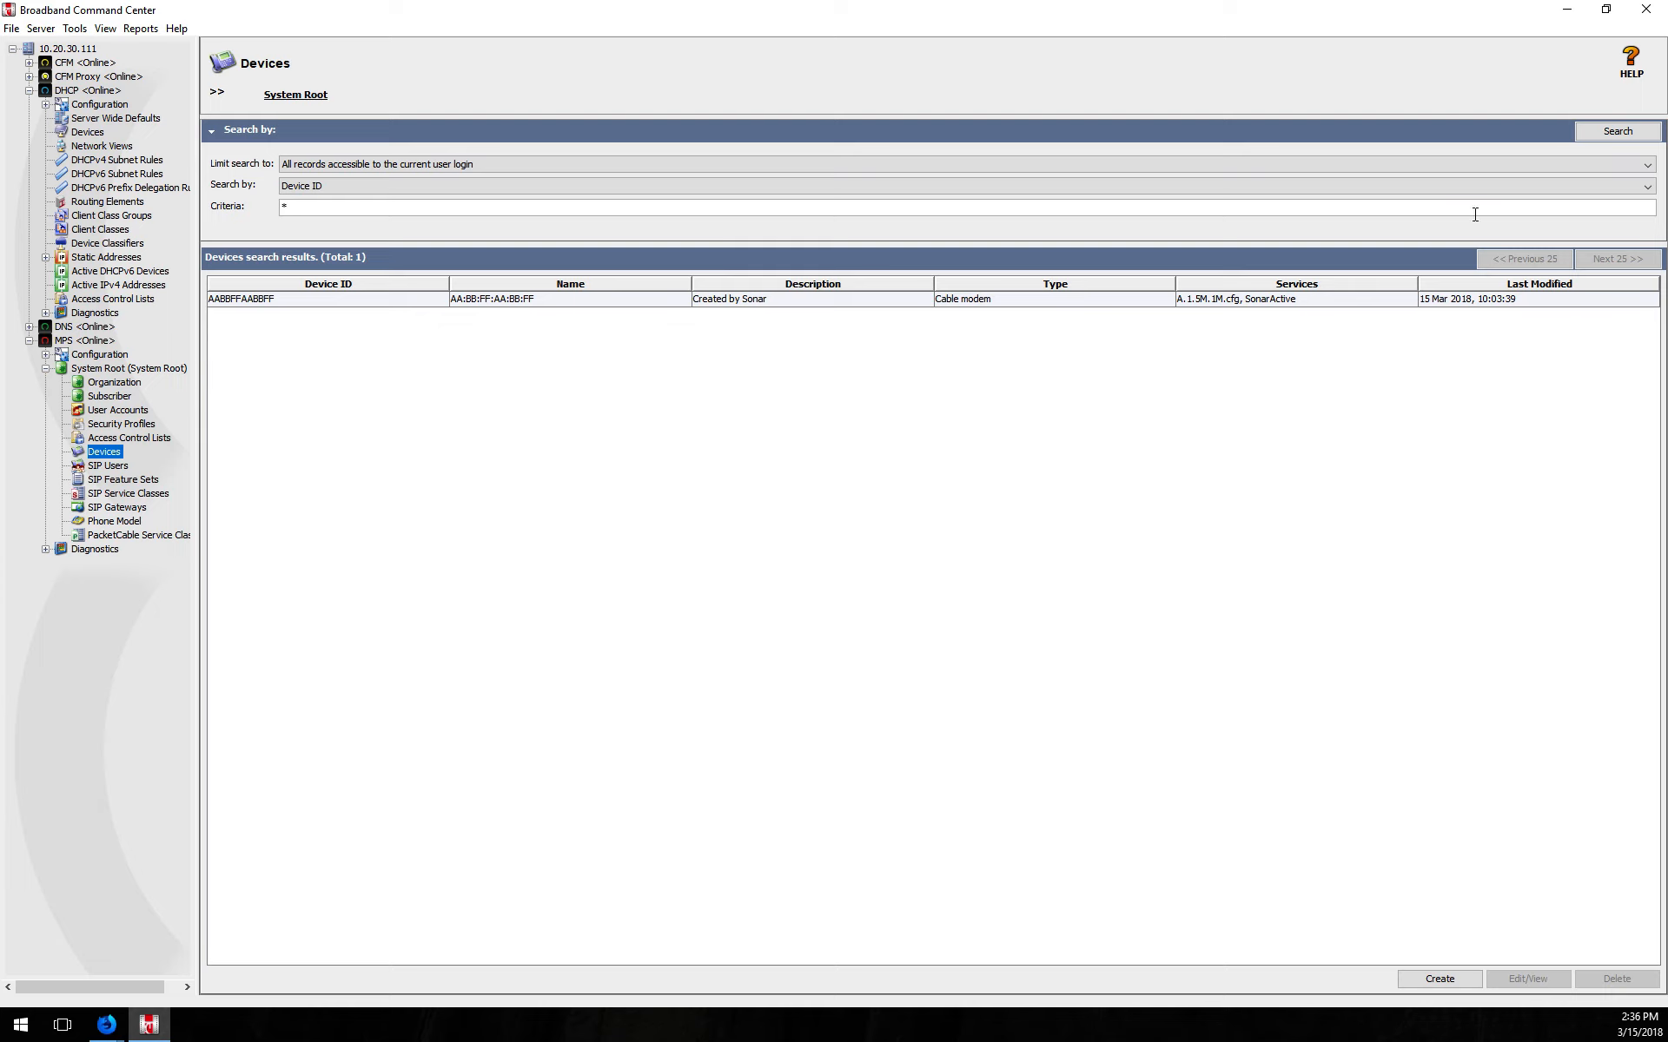
- Compare the account's billing services and status in Sonar with the services on the cable modem's record in Broadband Command Center
{"action": "left_click", "coordinate": [1566, 10]}
{"action": "left_click", "coordinate": [405, 184]}
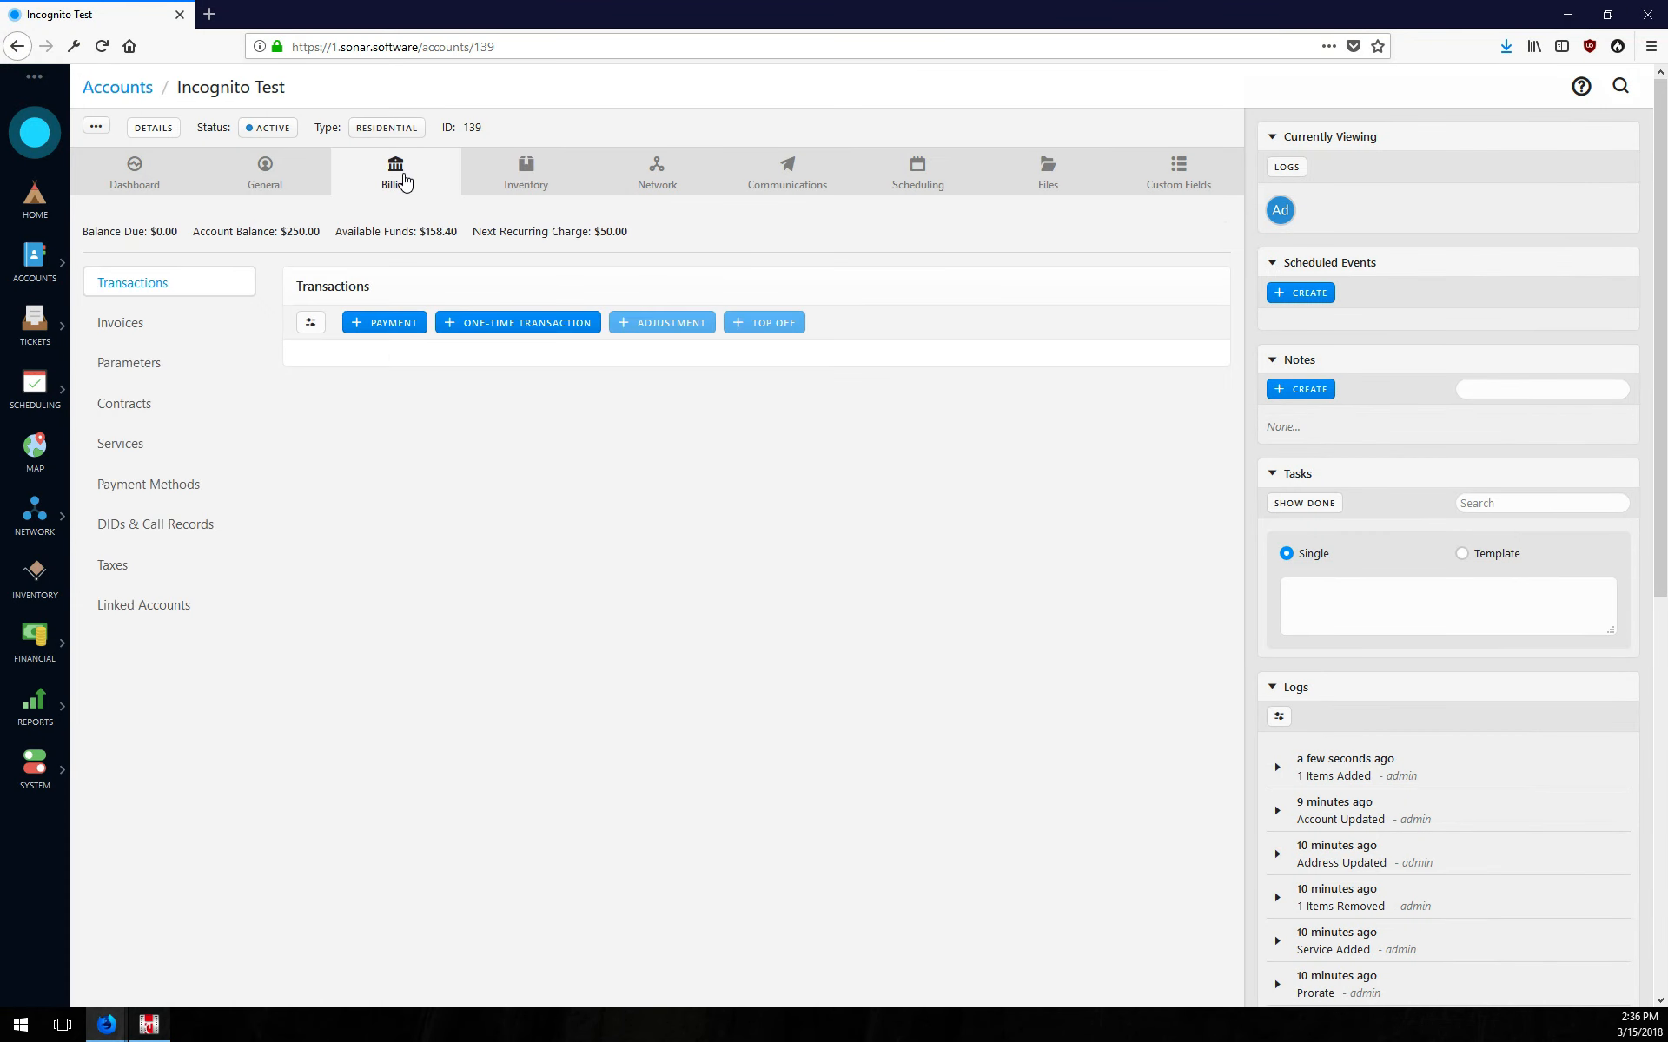
{"action": "left_click", "coordinate": [152, 447]}
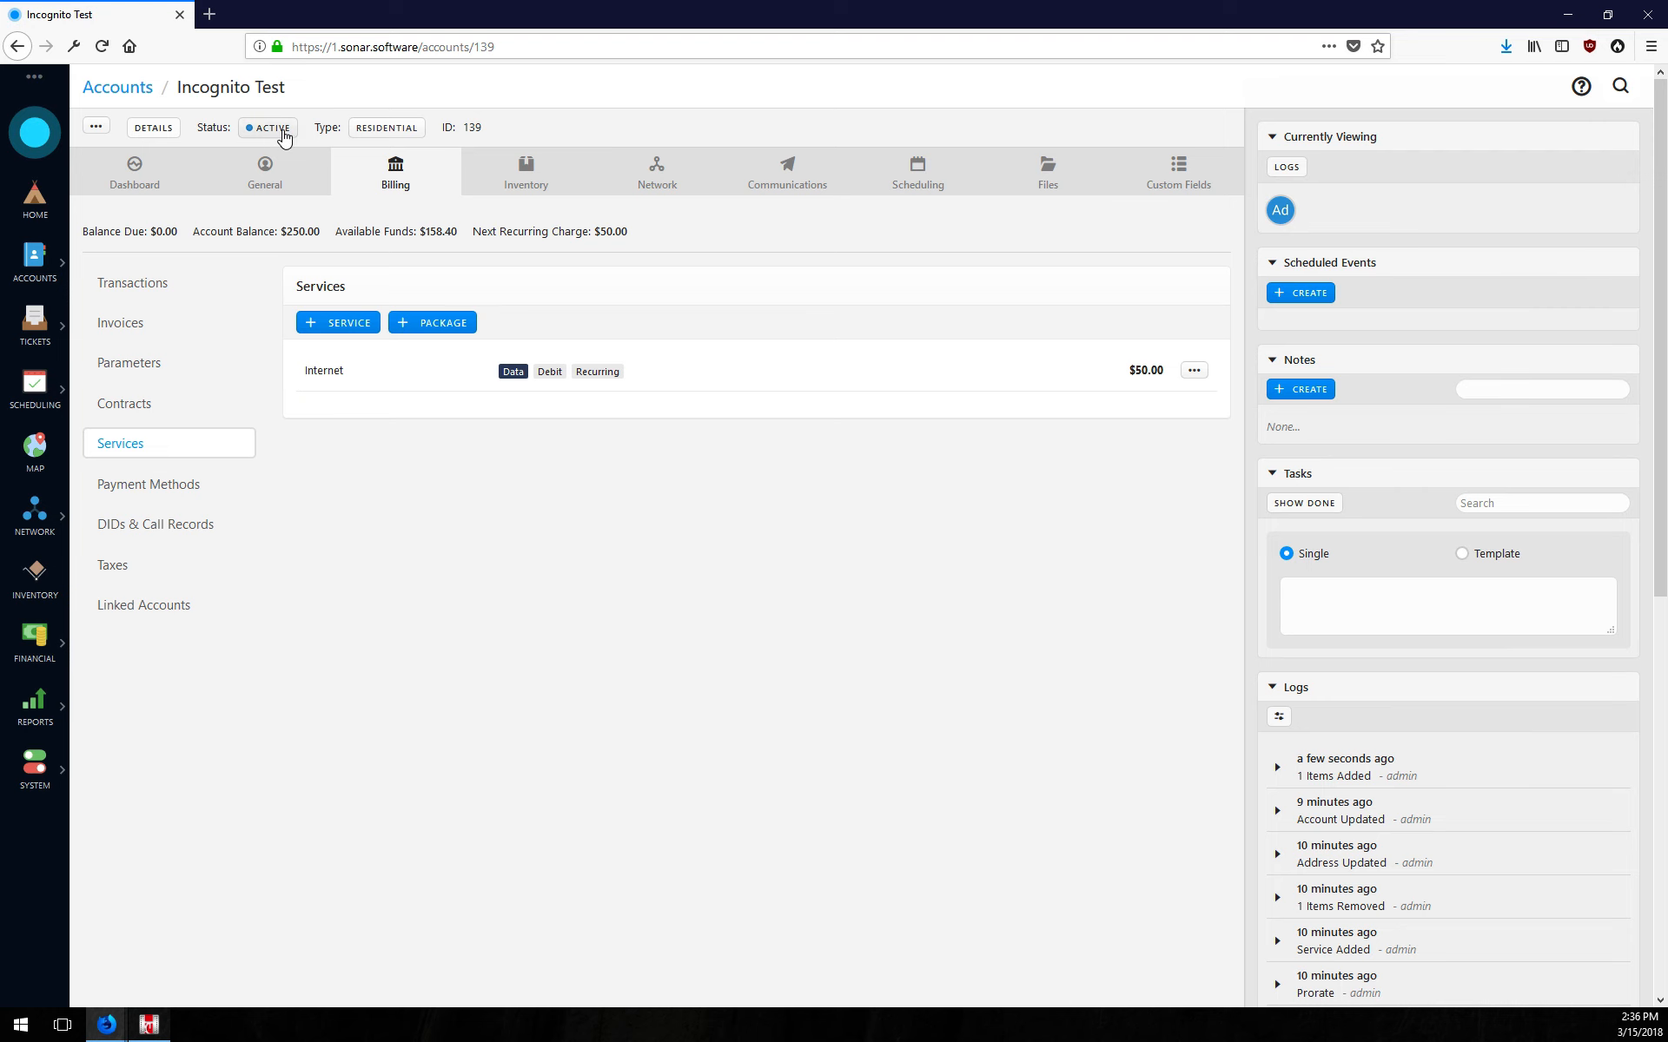
{"action": "left_click", "coordinate": [149, 1025]}
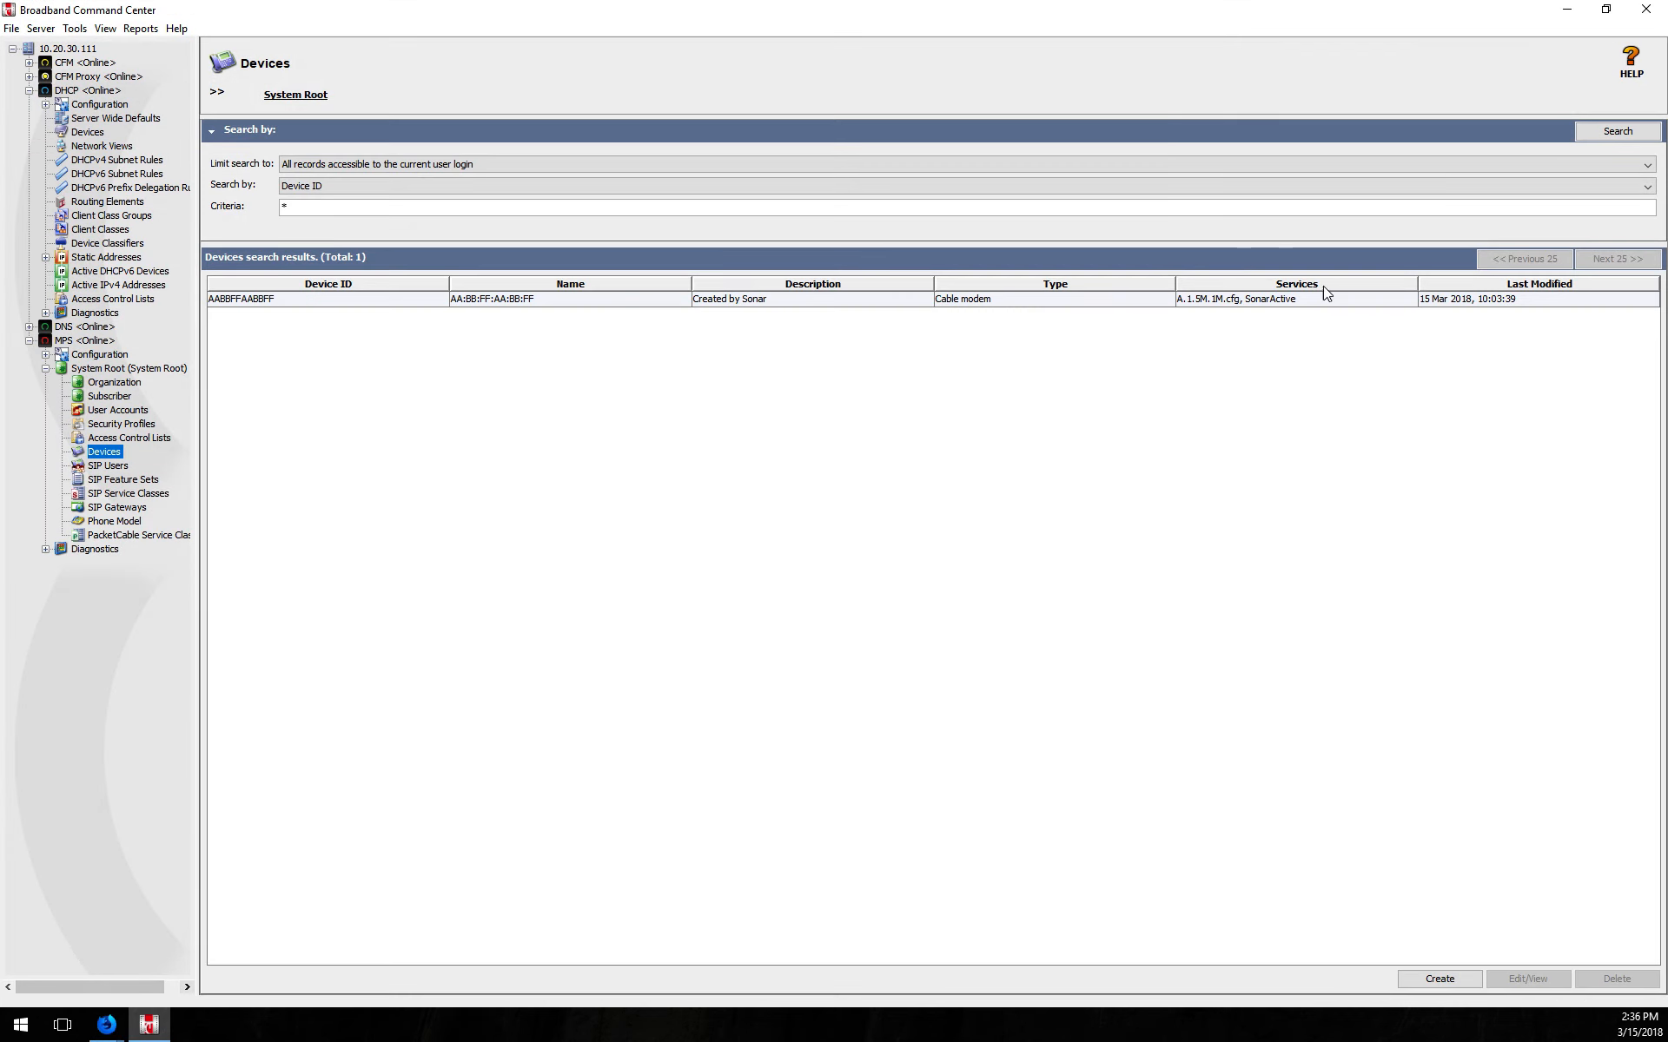
{"action": "left_click", "coordinate": [1205, 300]}
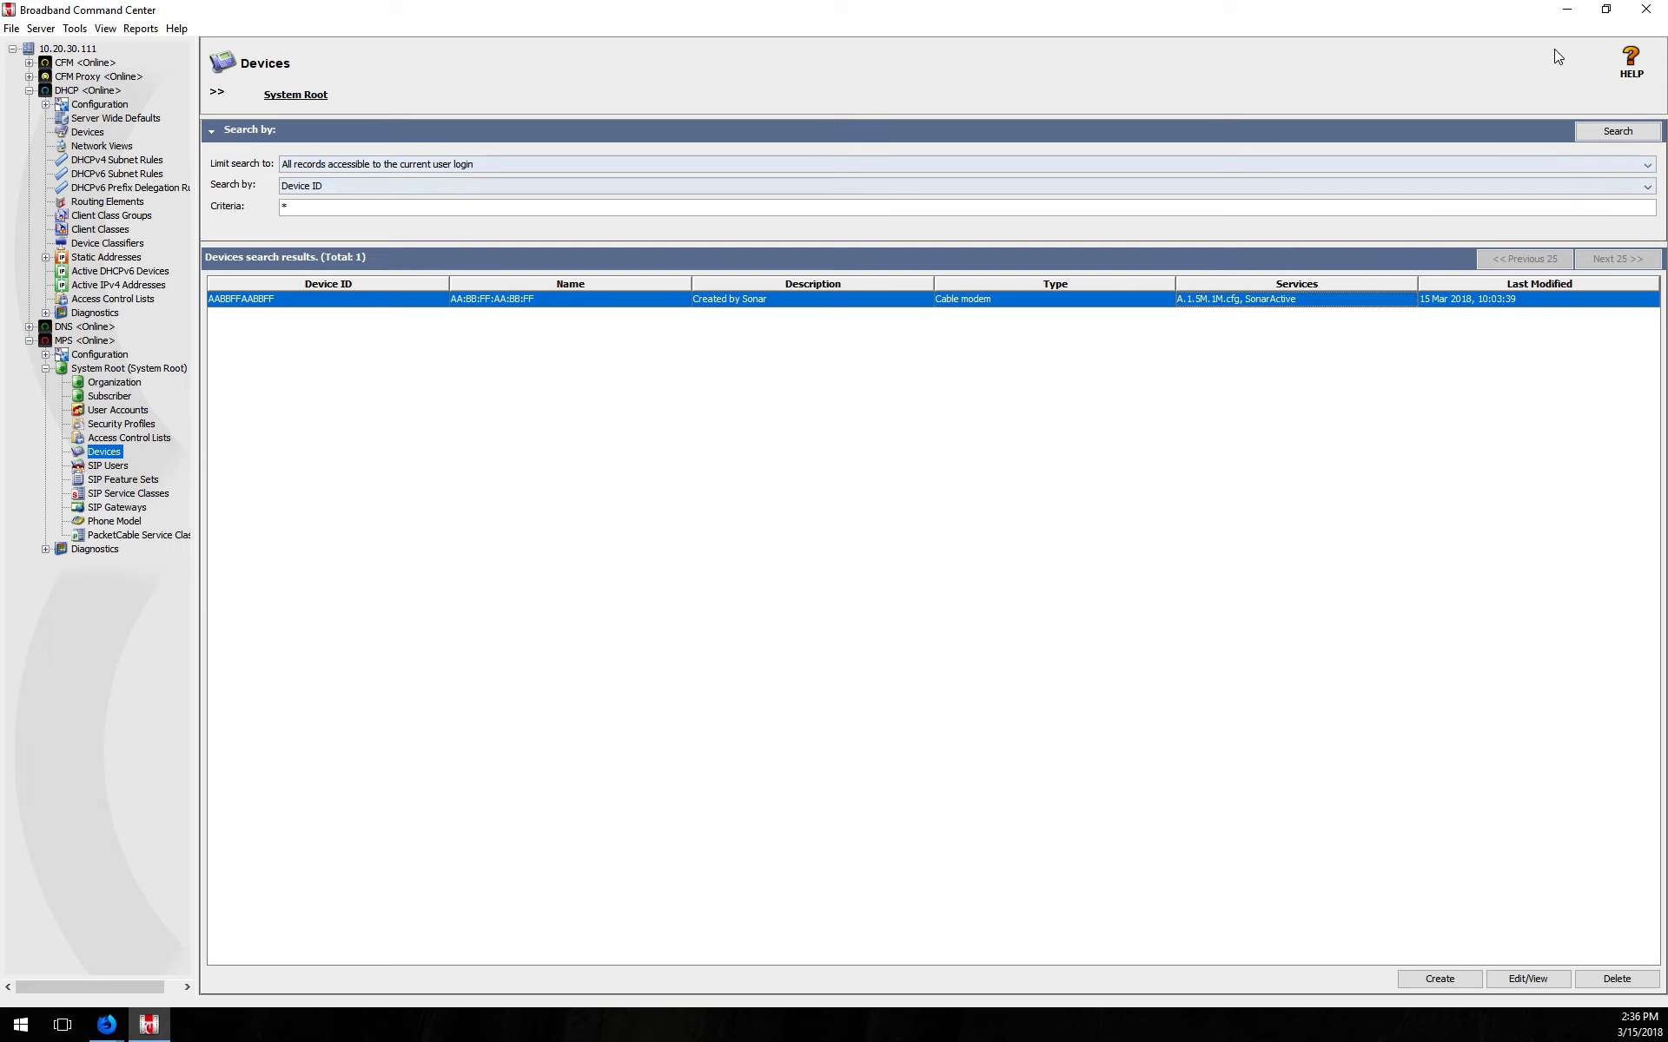
- Set the Incognito Test account's status to Inactive with pro-rating in Sonar, and rerun the device search in Broadband Command Center
{"action": "left_click", "coordinate": [1566, 18]}
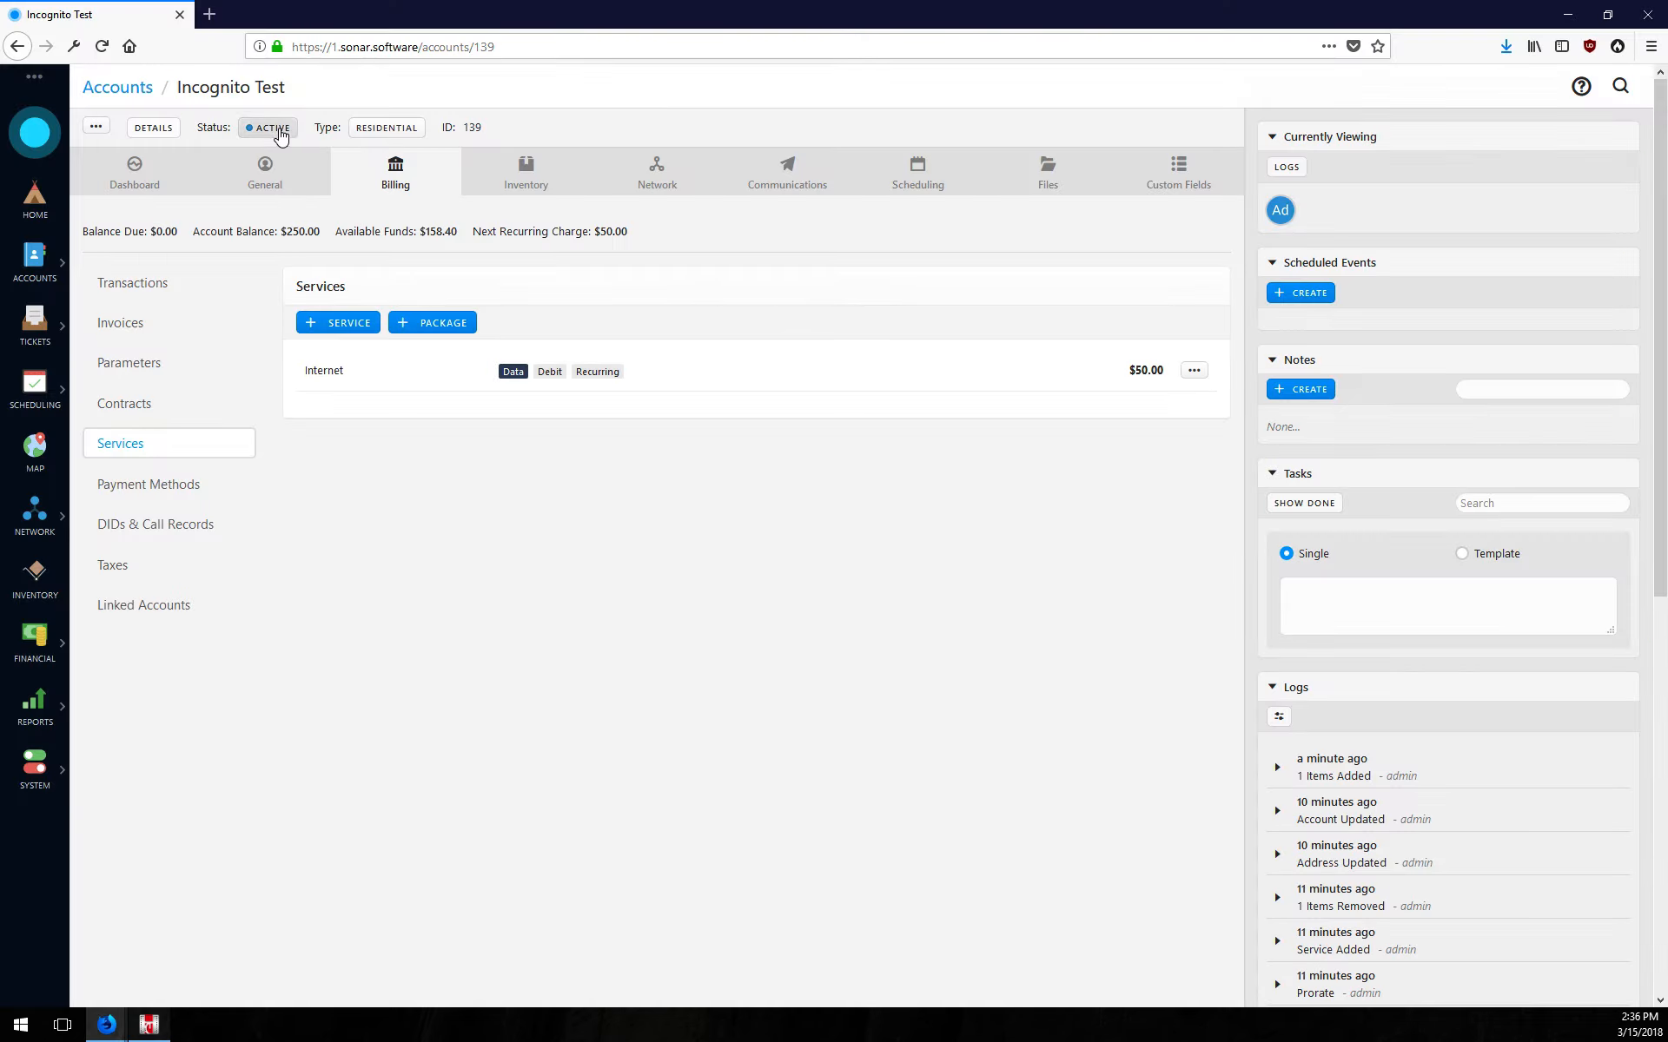
{"action": "left_click", "coordinate": [271, 128]}
{"action": "left_click", "coordinate": [546, 172]}
{"action": "left_click", "coordinate": [513, 239]}
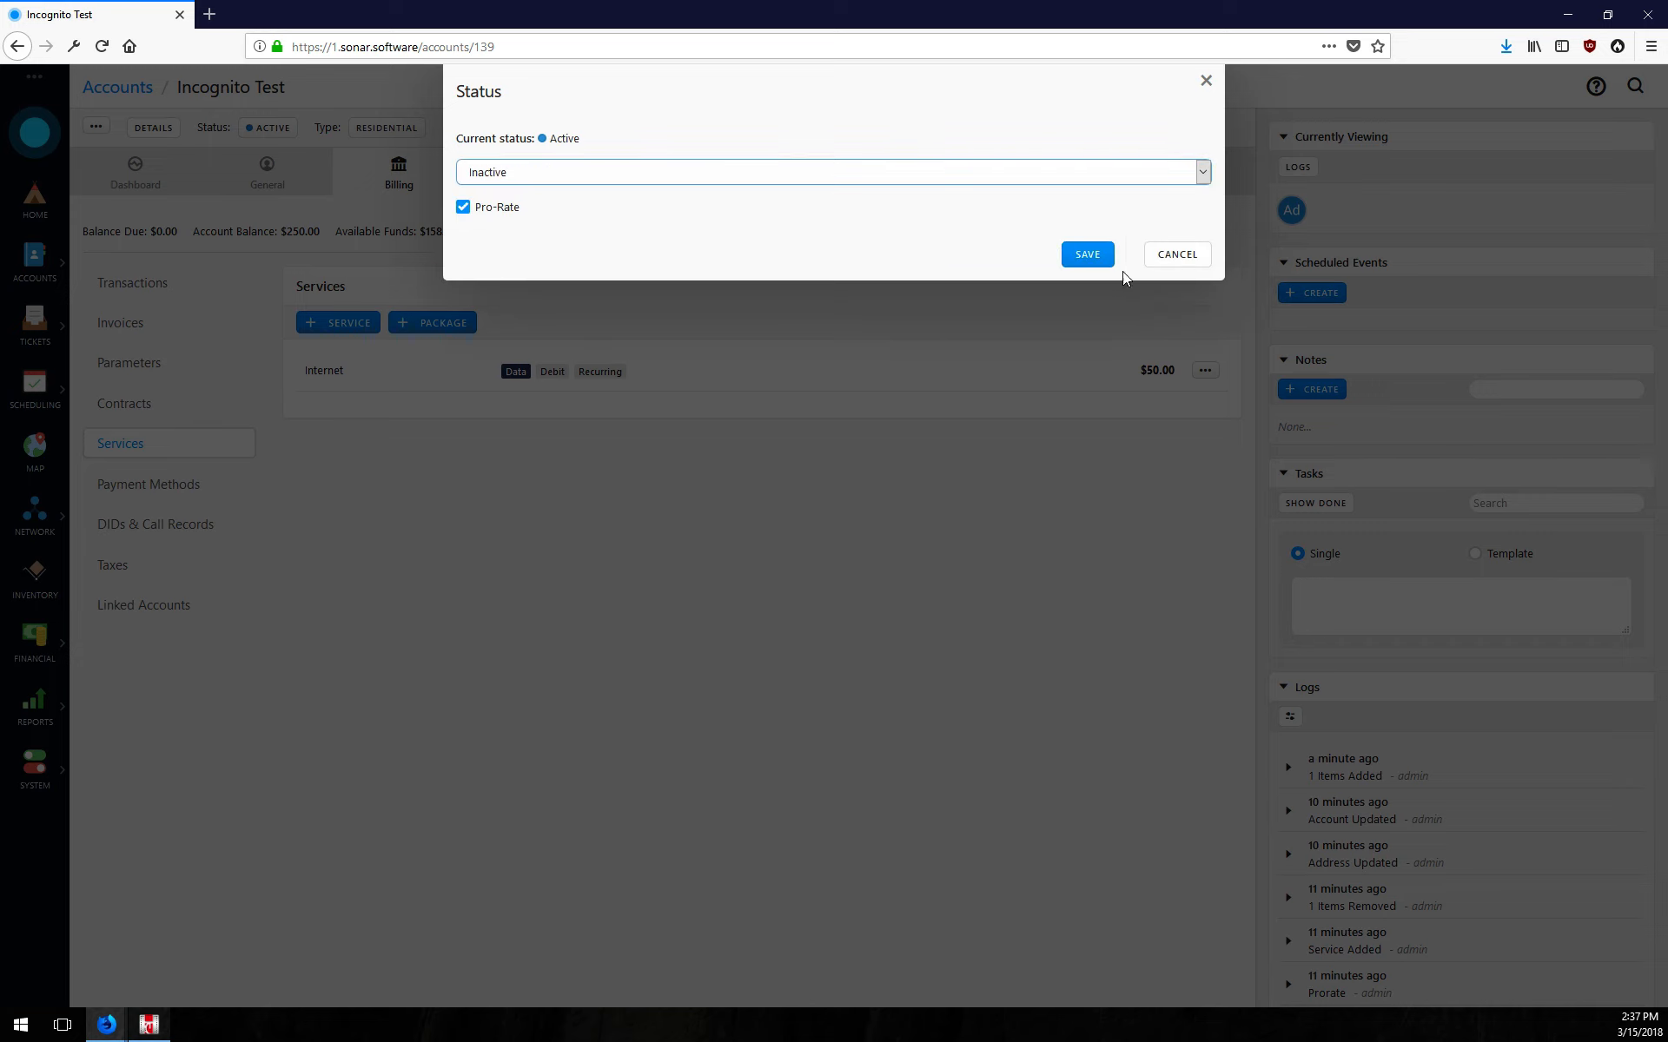
{"action": "left_click", "coordinate": [1087, 255]}
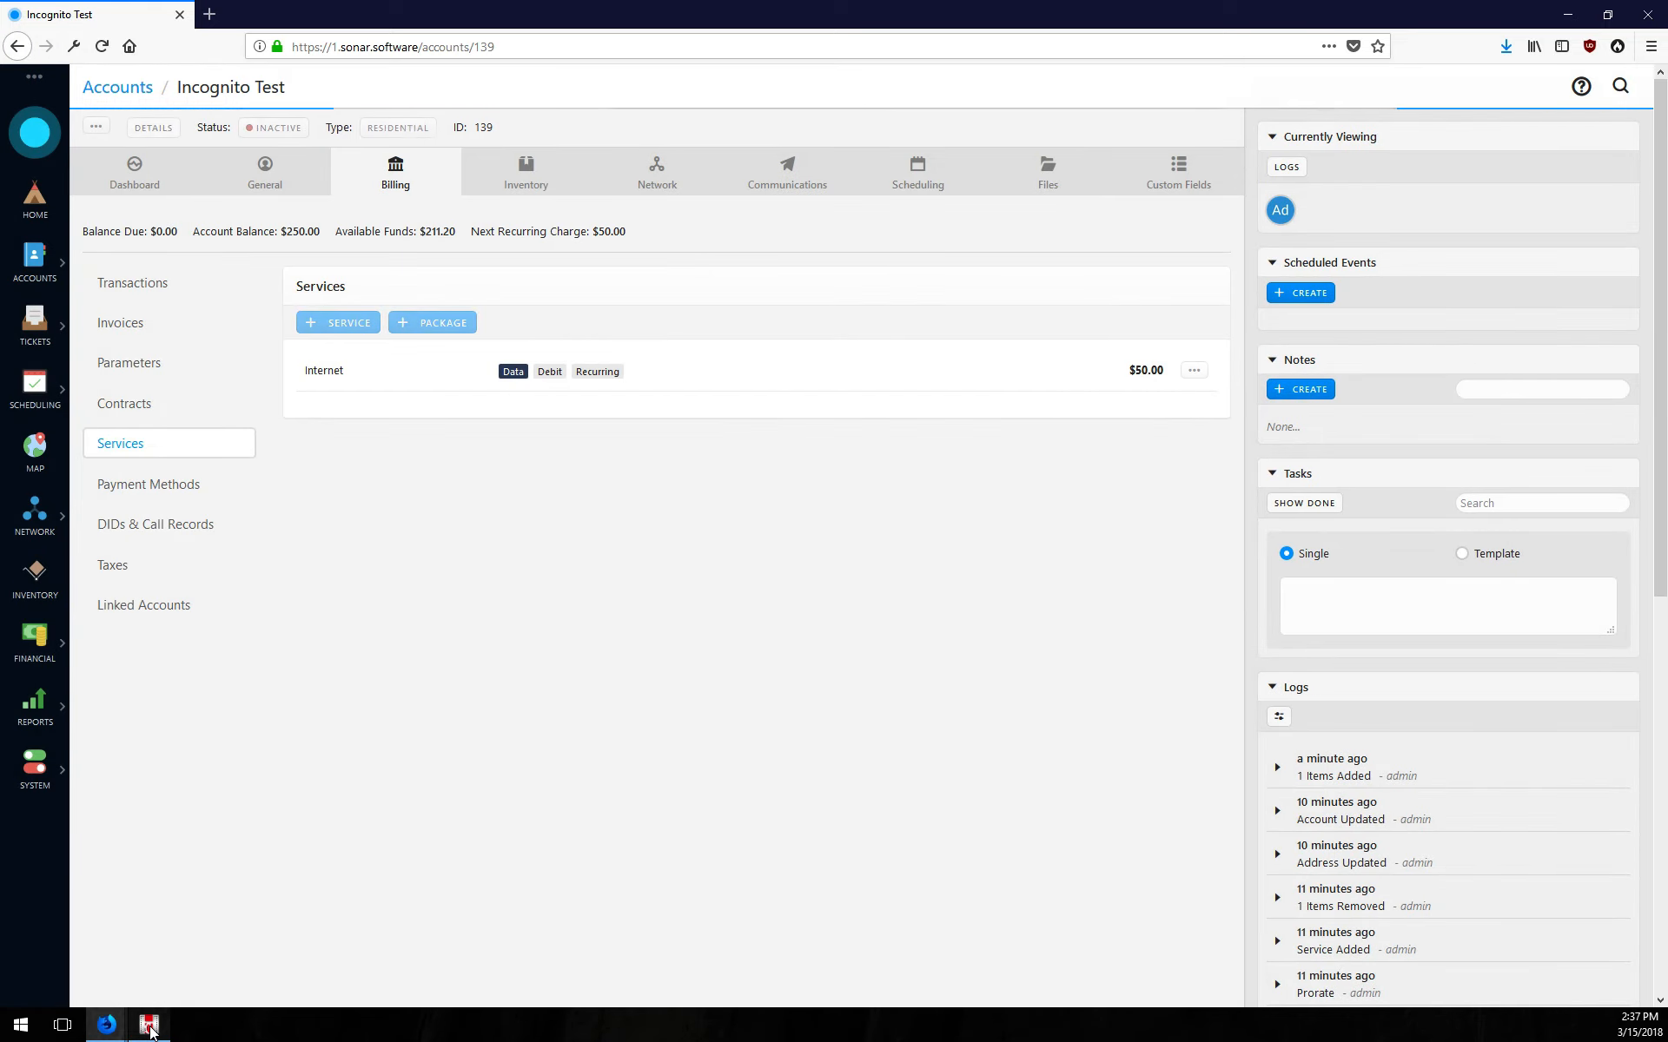
{"action": "left_click", "coordinate": [149, 1026]}
{"action": "left_click", "coordinate": [1611, 132]}
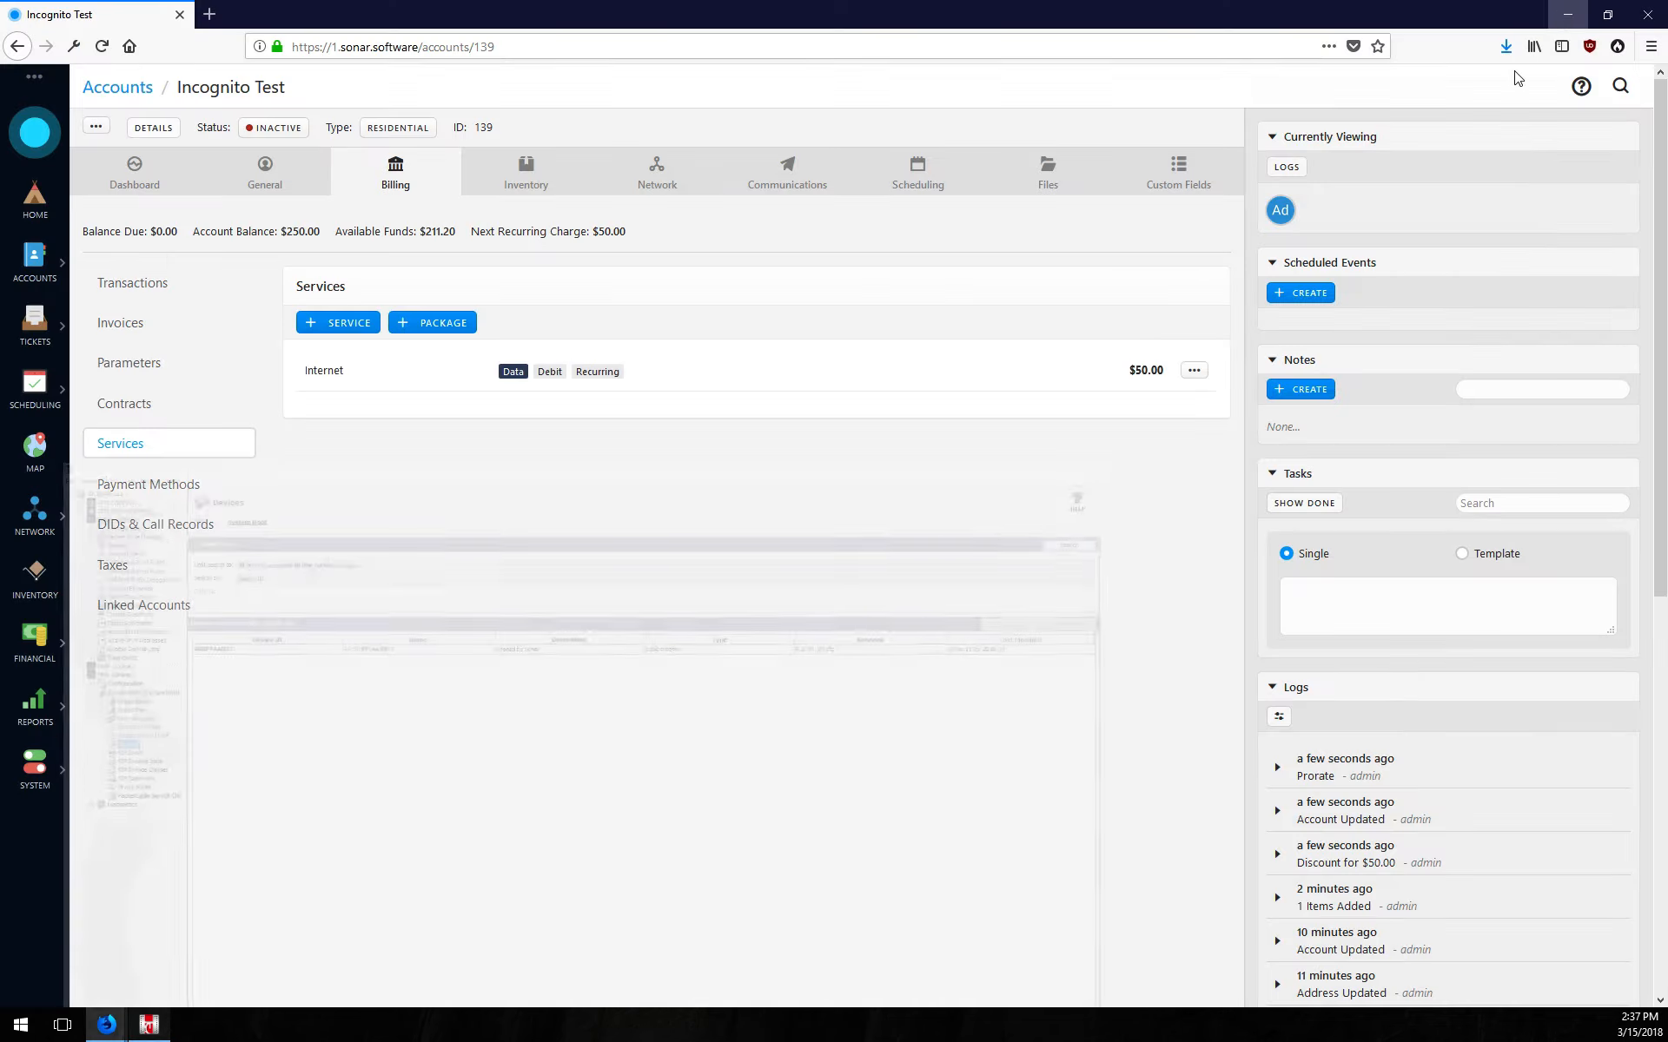
- Set the Incognito Test account's status back to Active with pro-rating in Sonar, and refresh the device records in Broadband Command Center
{"action": "left_click", "coordinate": [1565, 12]}
{"action": "left_click", "coordinate": [274, 128]}
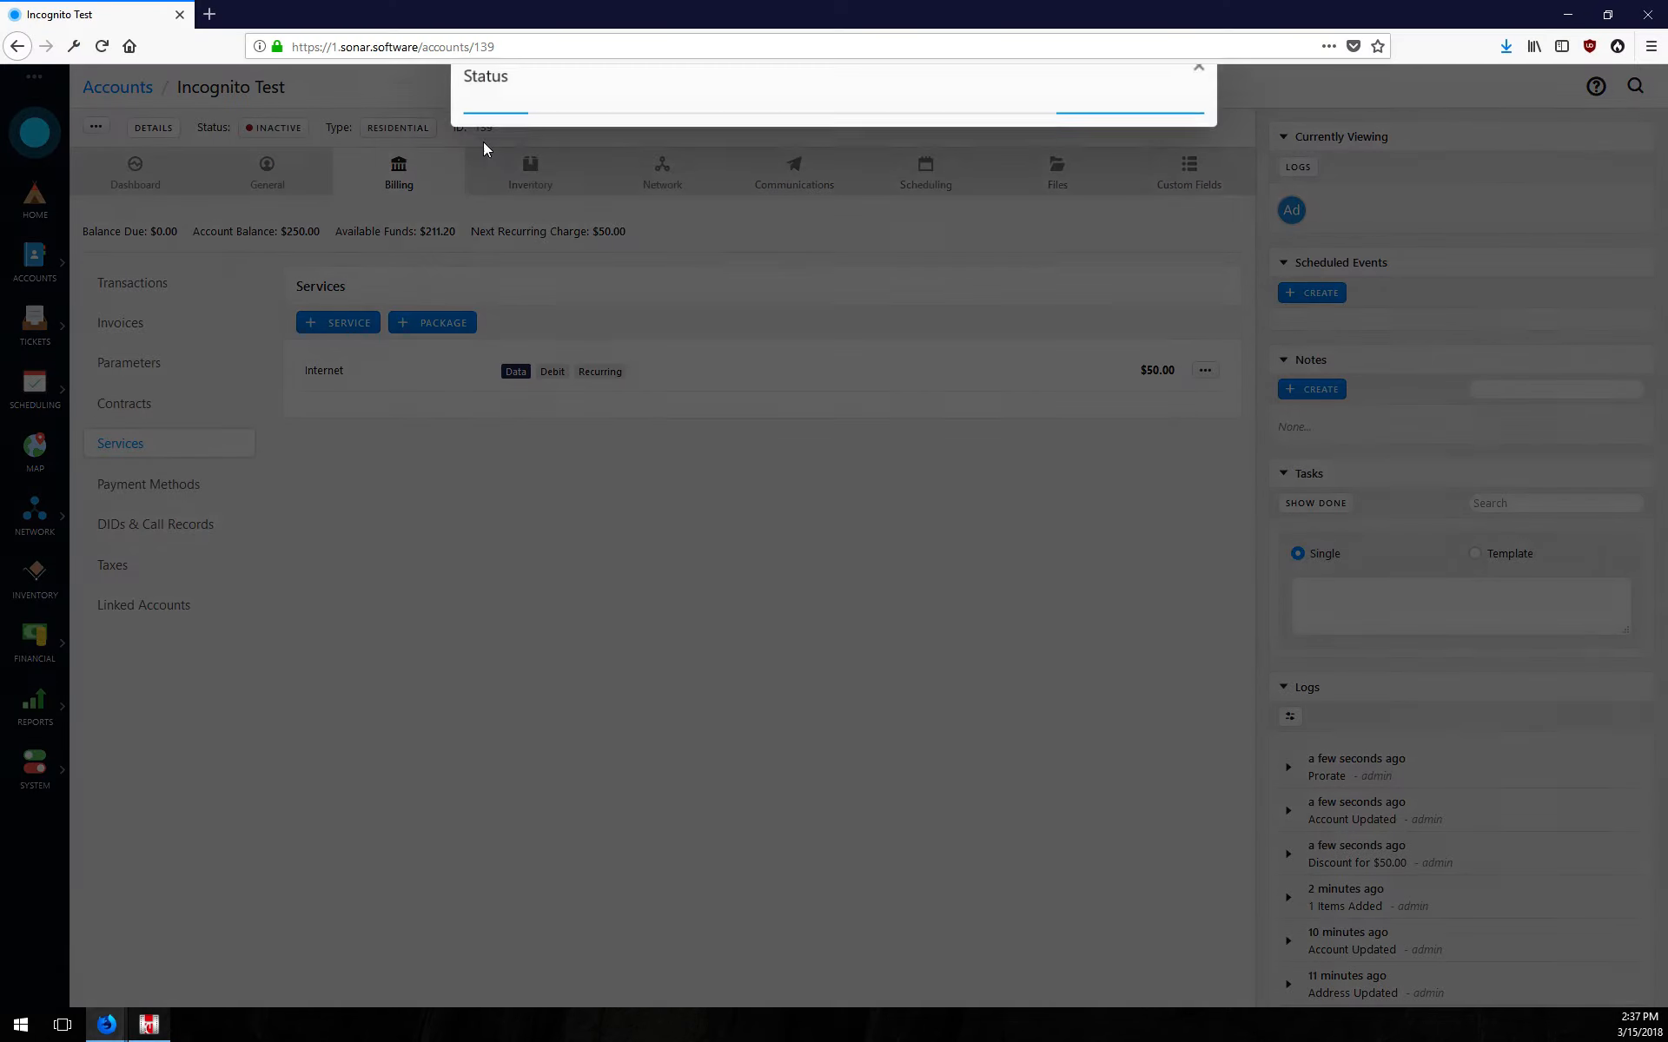
{"action": "left_click", "coordinate": [588, 169]}
{"action": "left_click", "coordinate": [514, 212]}
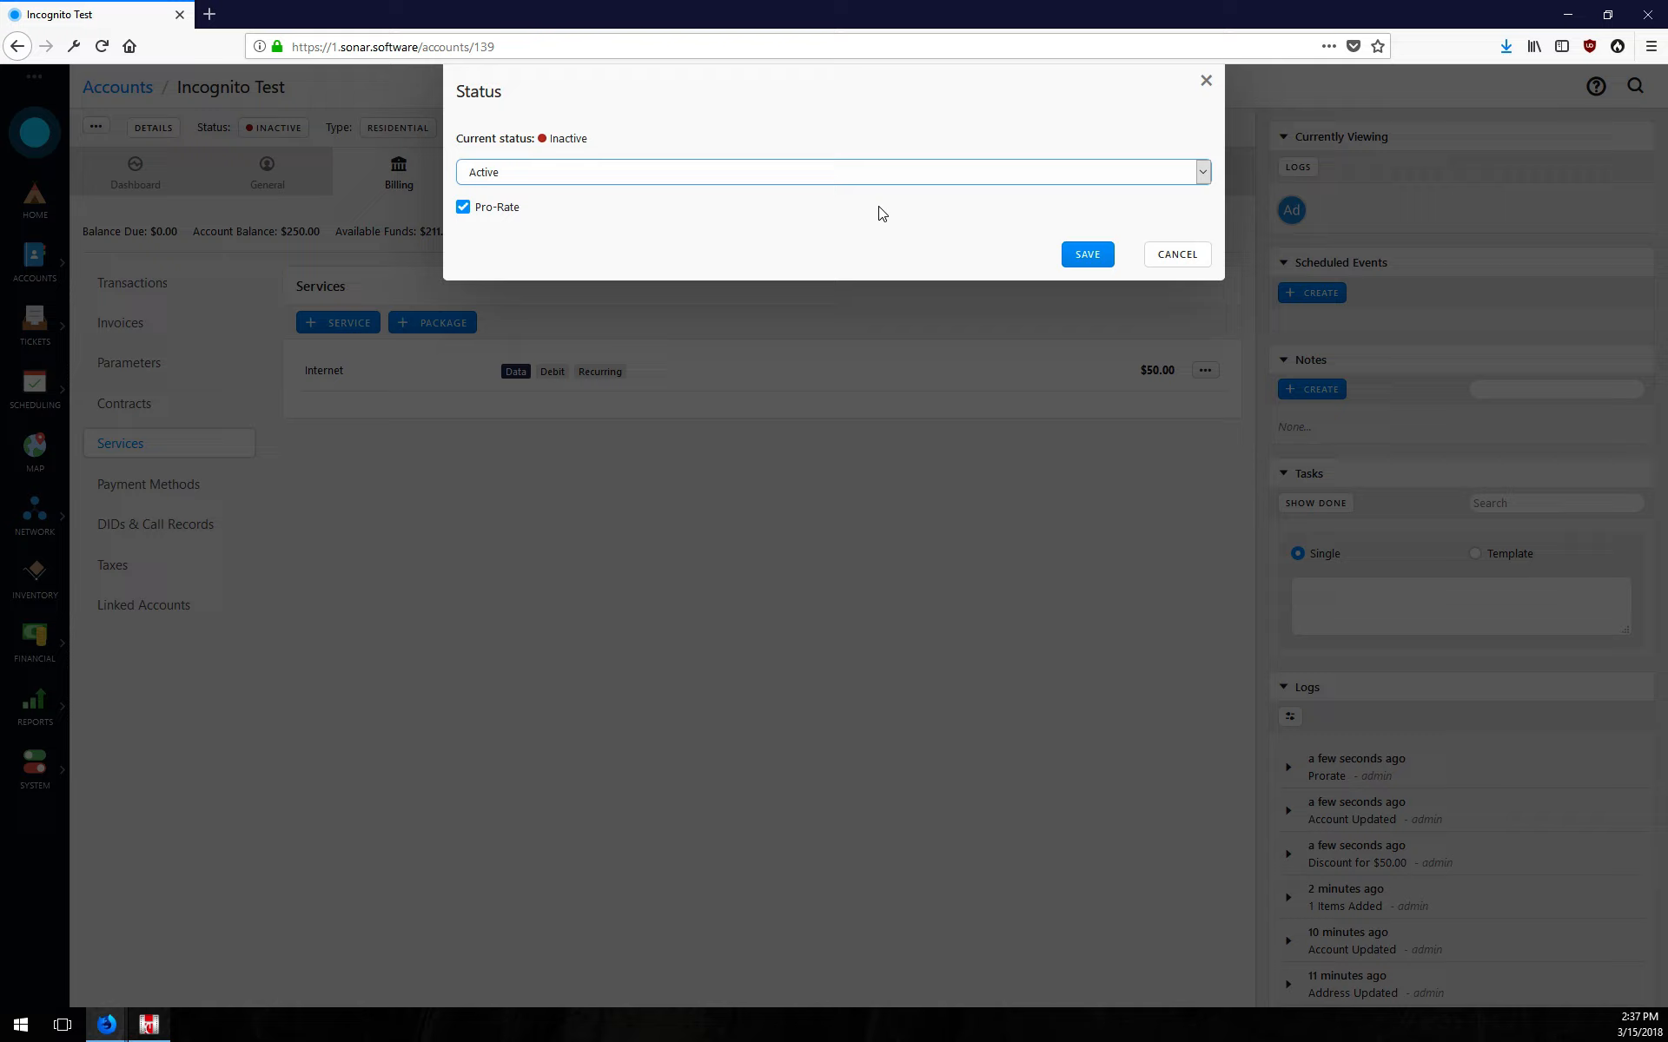
{"action": "left_click", "coordinate": [1096, 258]}
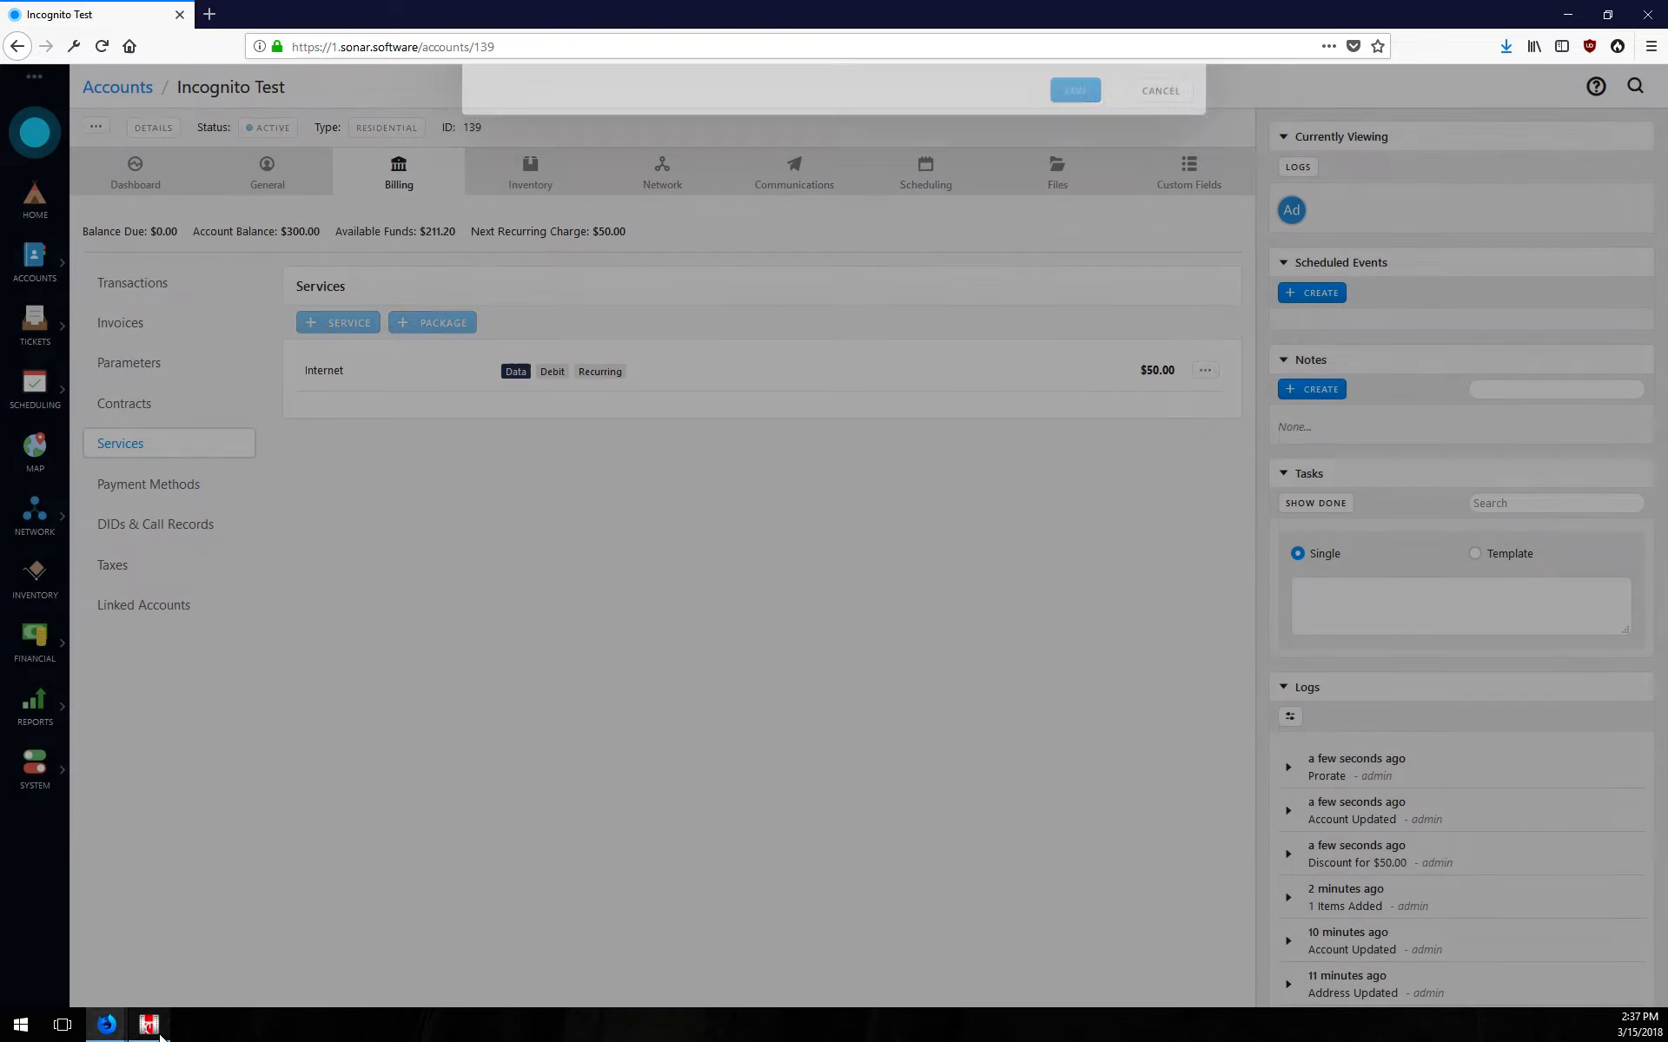
{"action": "left_click", "coordinate": [154, 1028]}
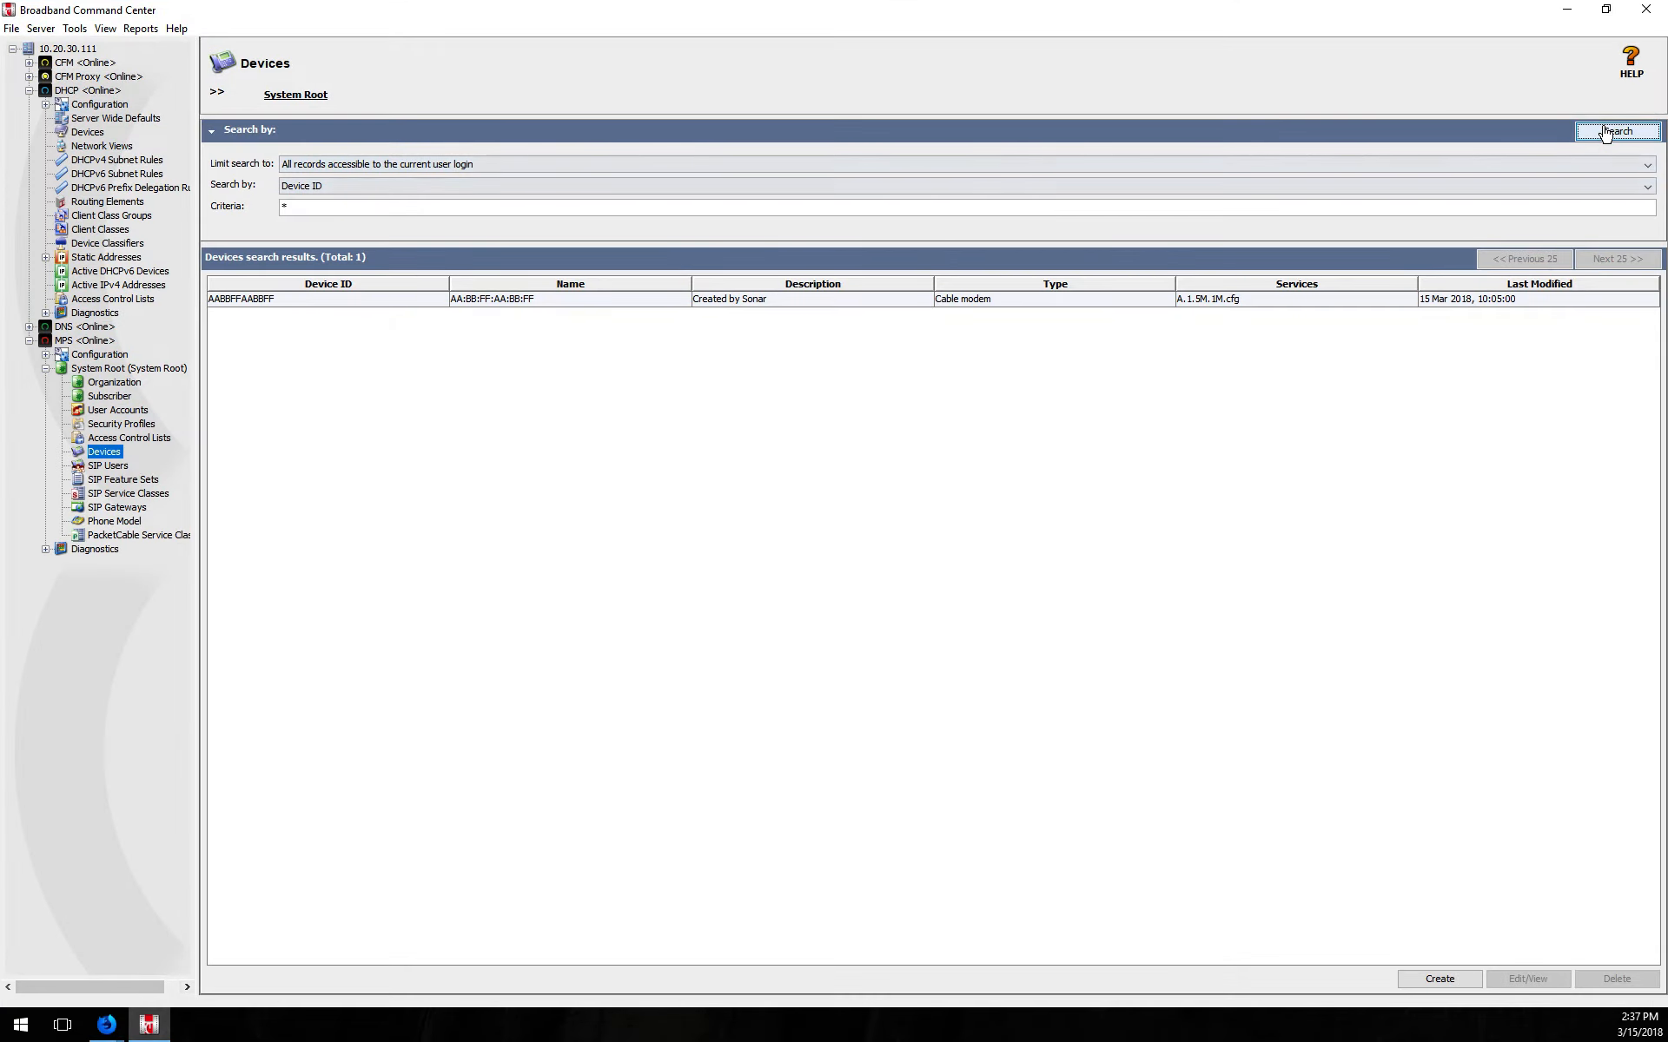
{"action": "left_click", "coordinate": [1605, 132]}
- Switch to Sonar and assign the Rotomola BurfSword item with MAC address 11:22:33:AA:BB:CC to the Incognito Test account
{"action": "left_click", "coordinate": [1566, 10]}
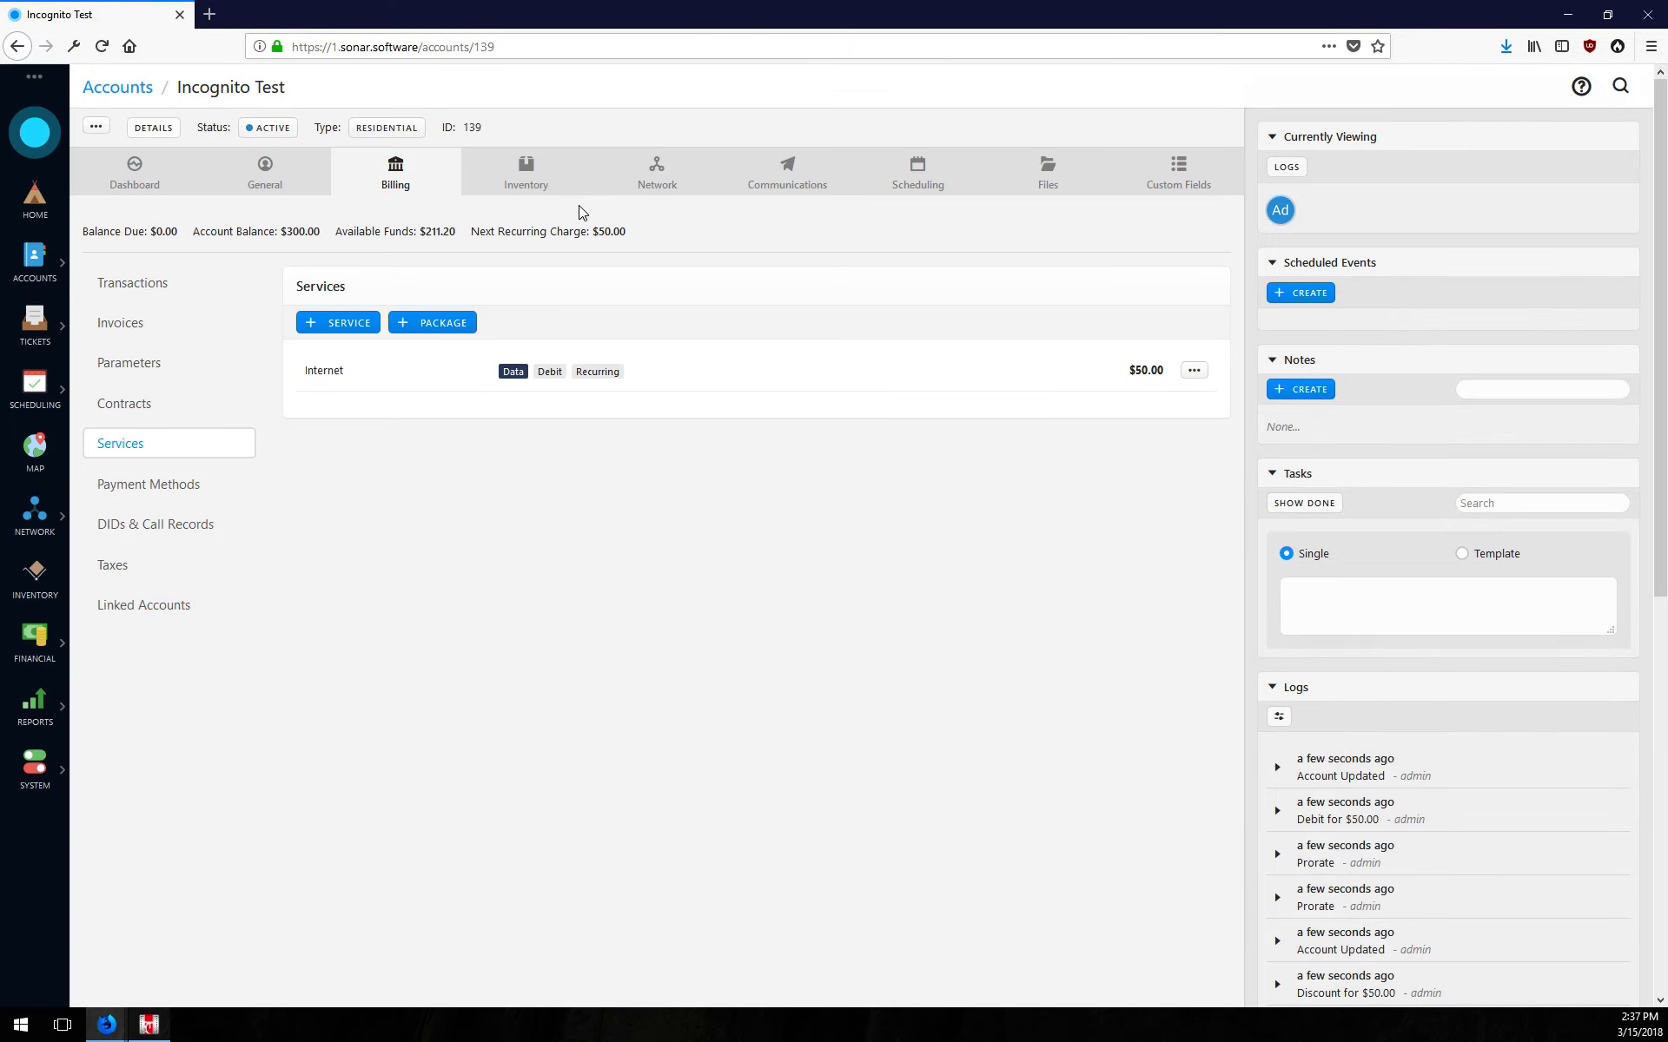
{"action": "left_click", "coordinate": [556, 178]}
{"action": "left_click", "coordinate": [148, 287]}
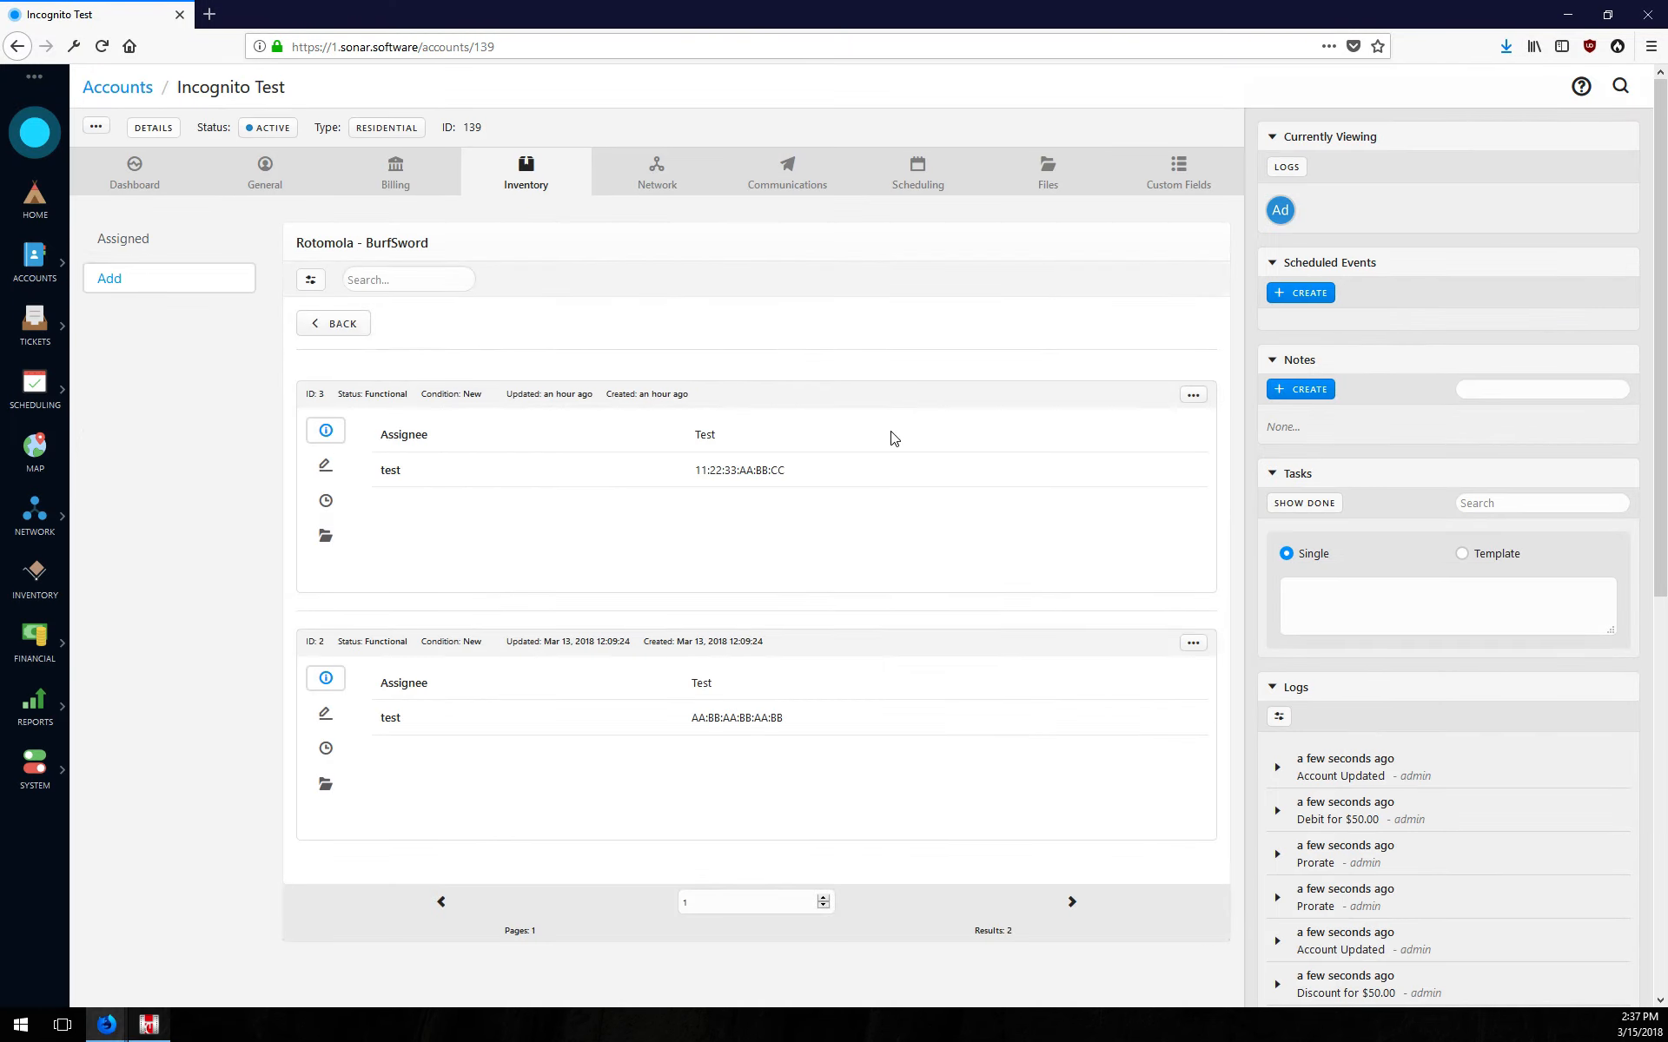
{"action": "left_click", "coordinate": [1192, 396]}
{"action": "left_click", "coordinate": [1143, 438]}
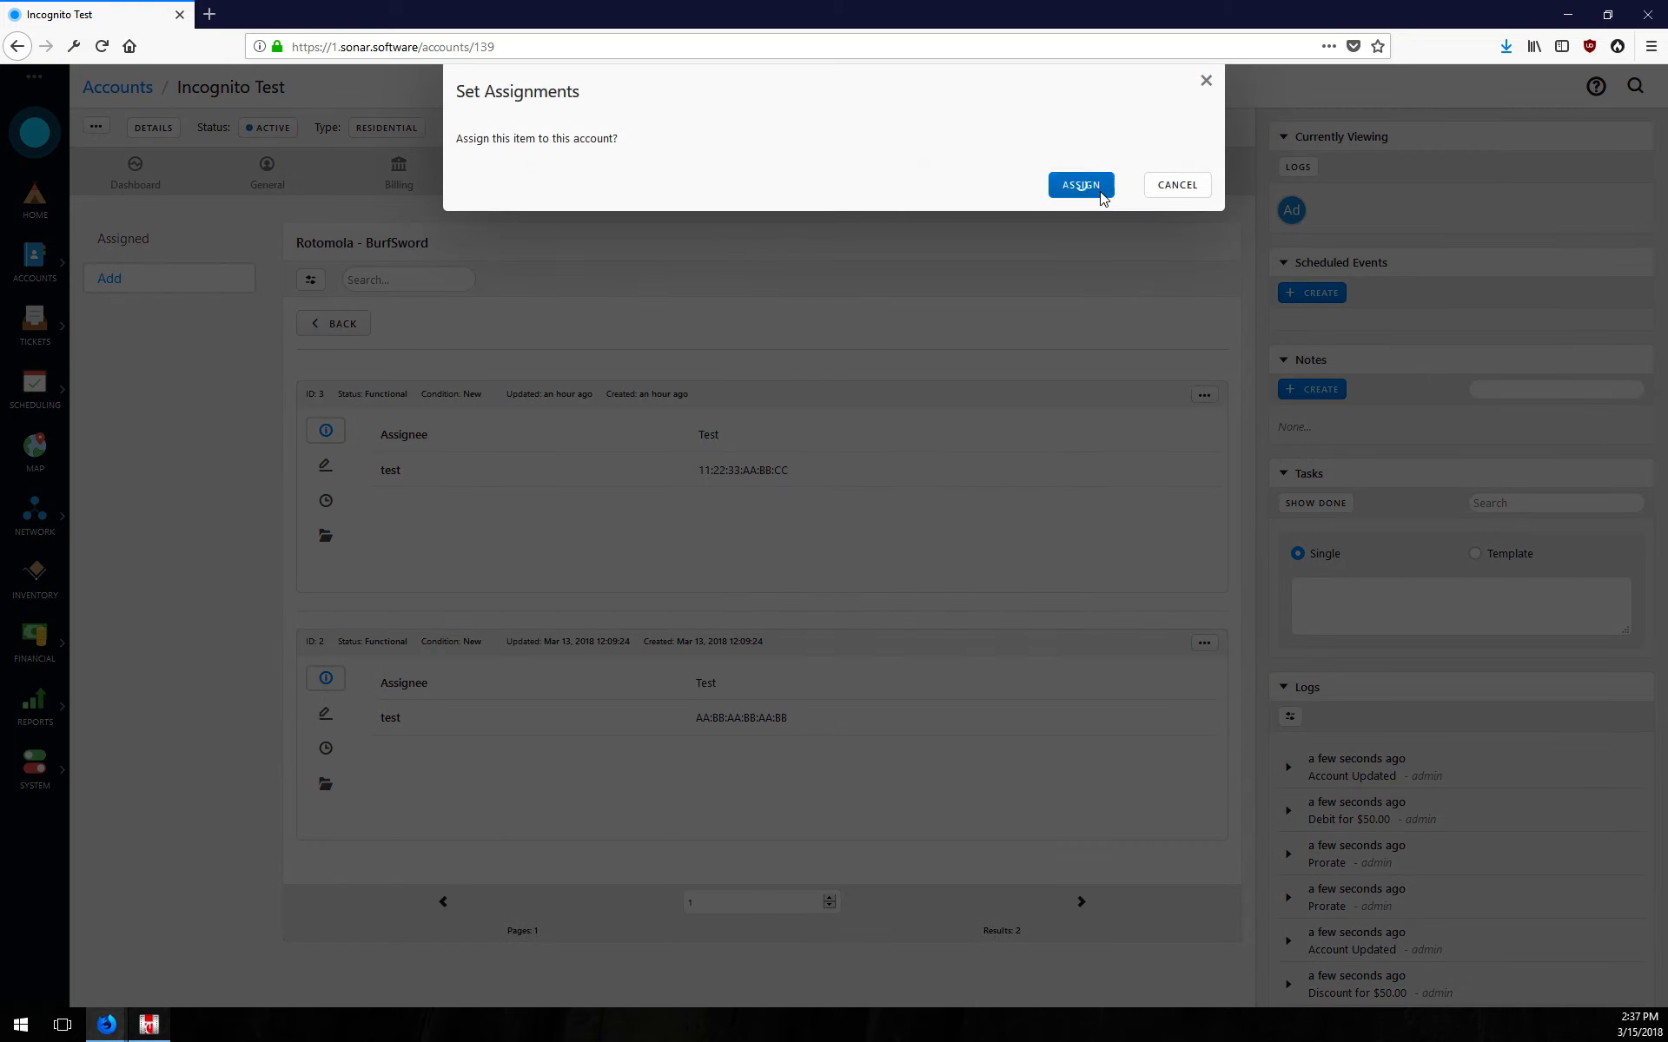
{"action": "left_click", "coordinate": [1085, 185]}
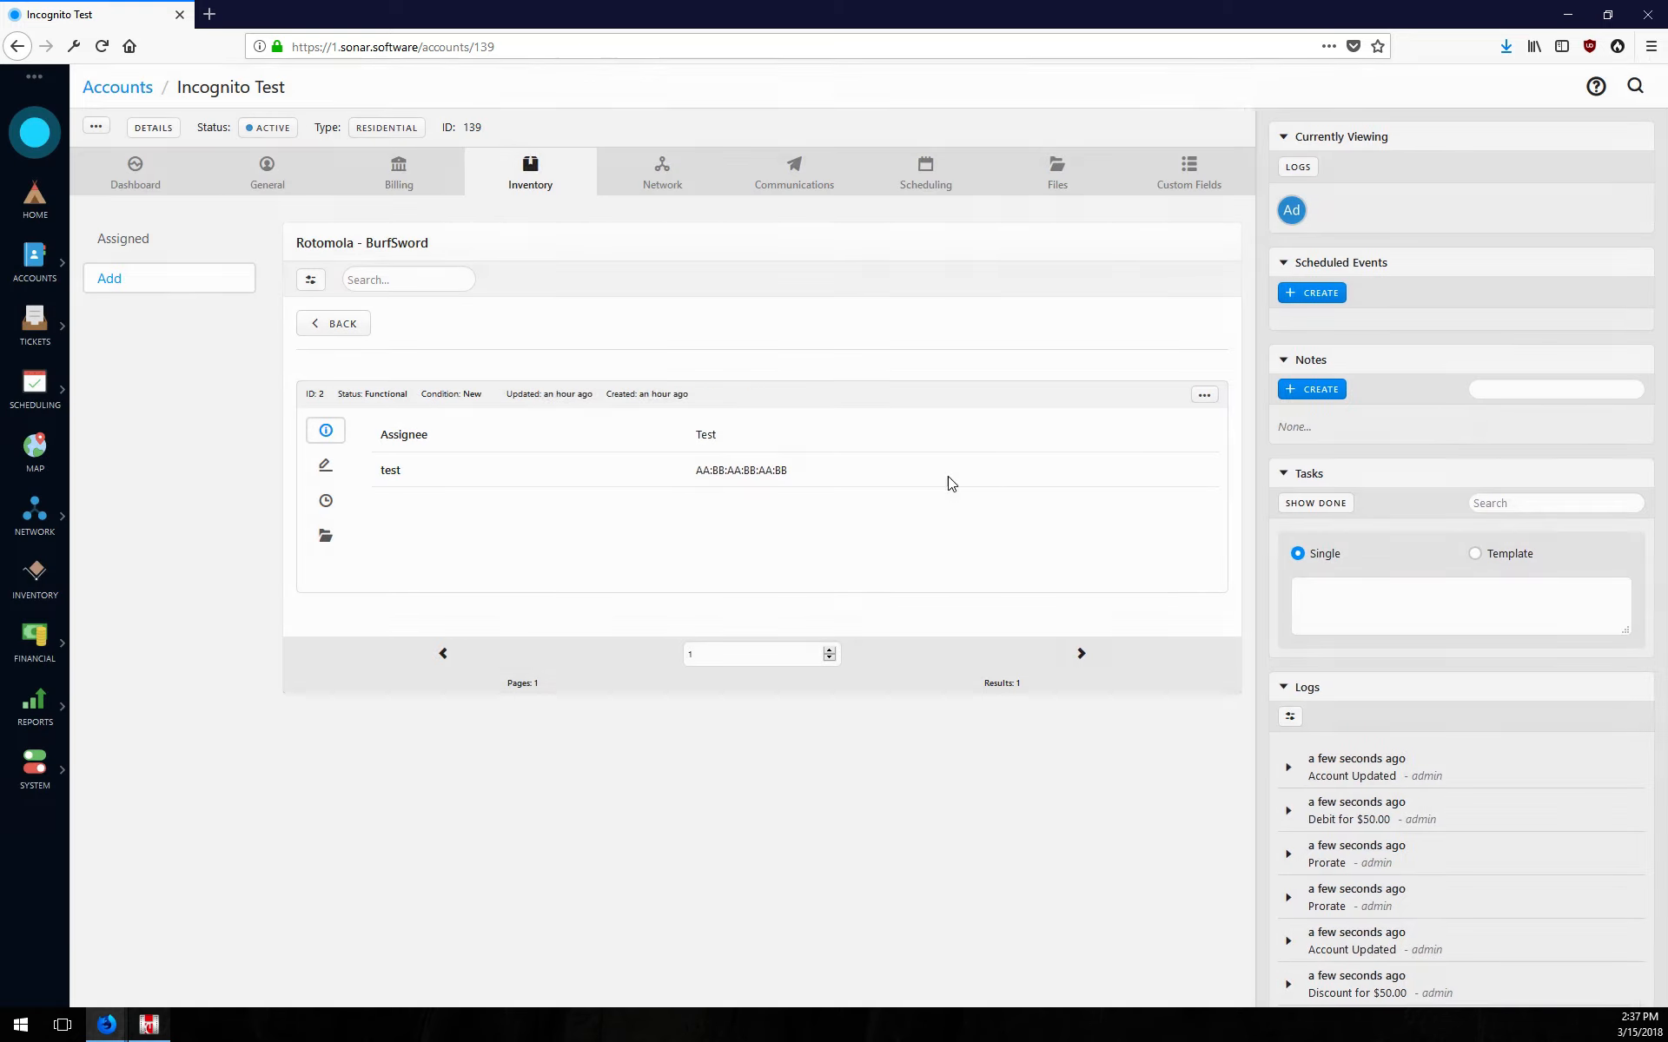
{"action": "left_click", "coordinate": [160, 242]}
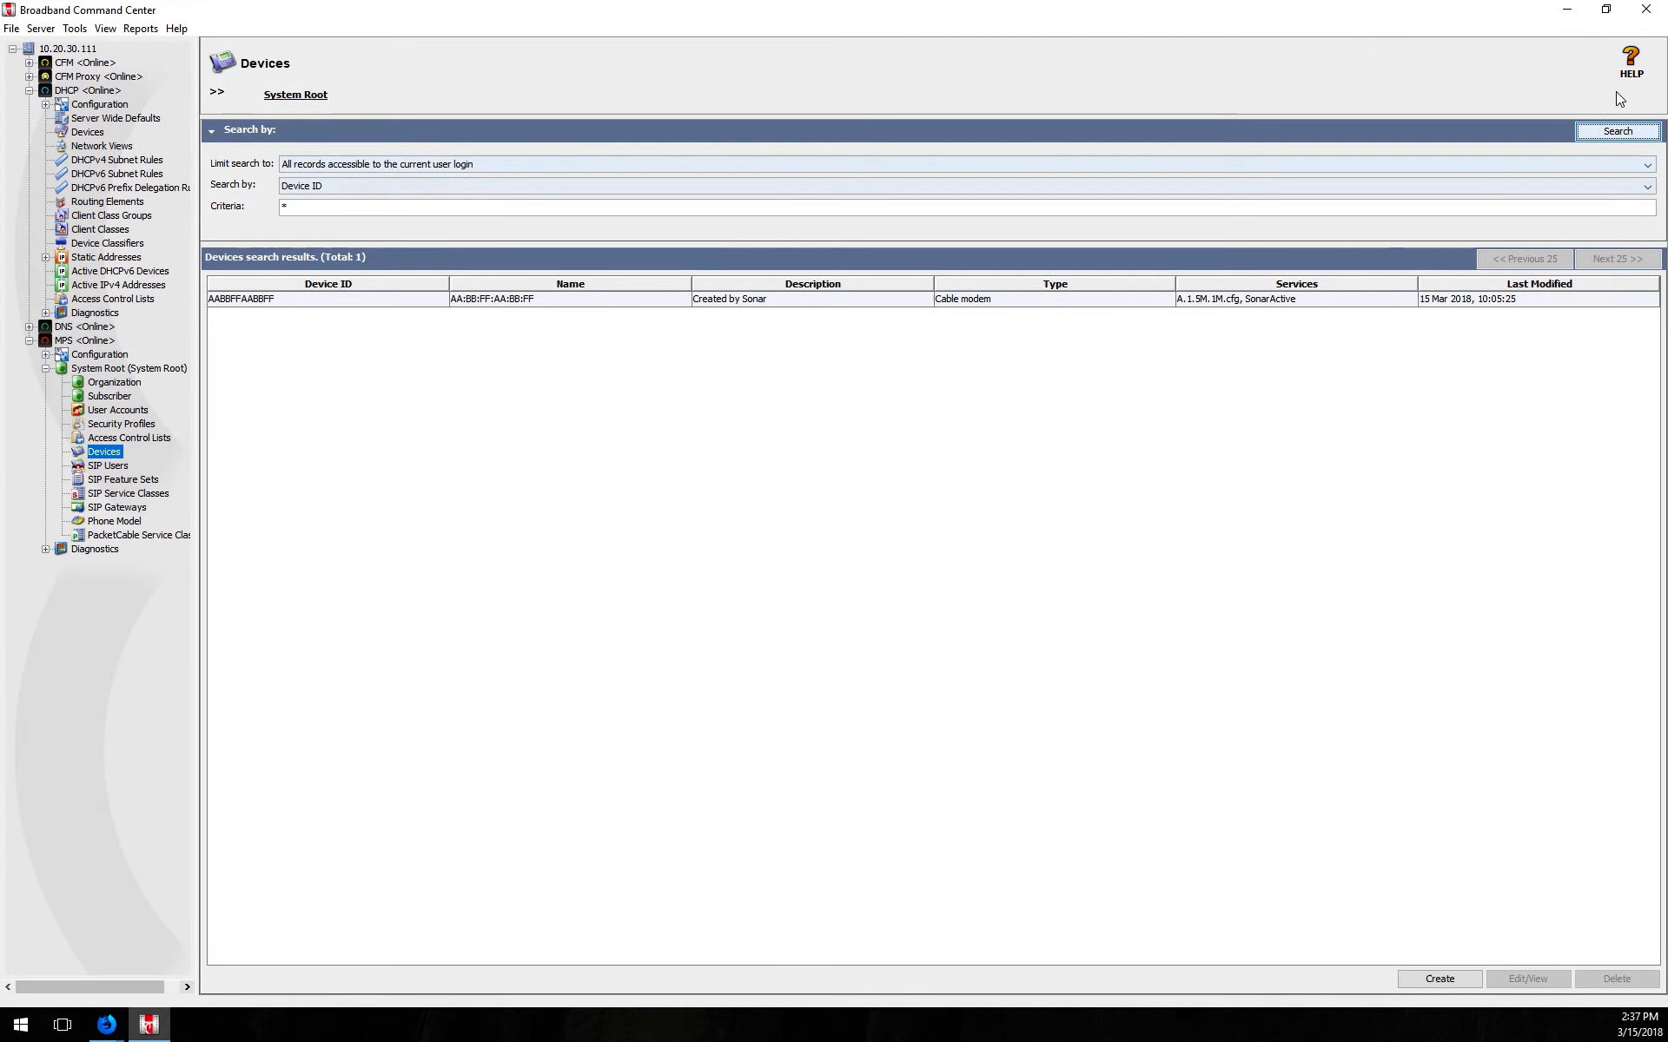
{"action": "left_click", "coordinate": [1615, 132]}
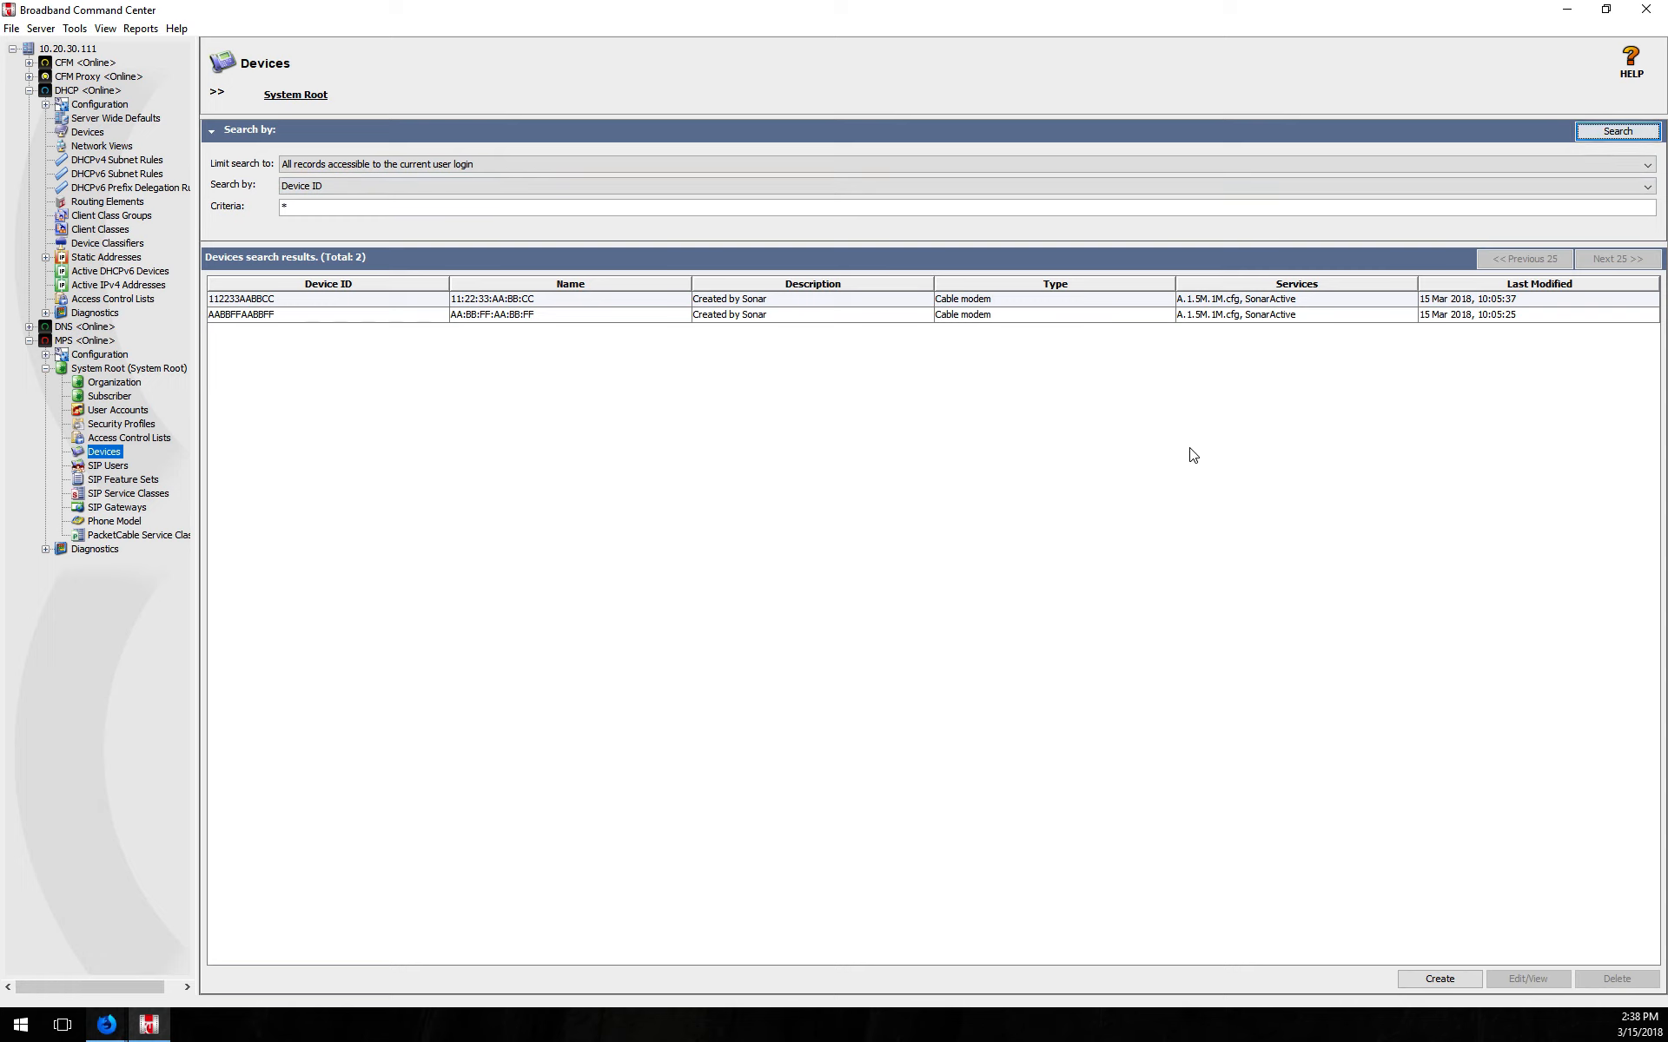
{"action": "left_click", "coordinate": [1210, 300]}
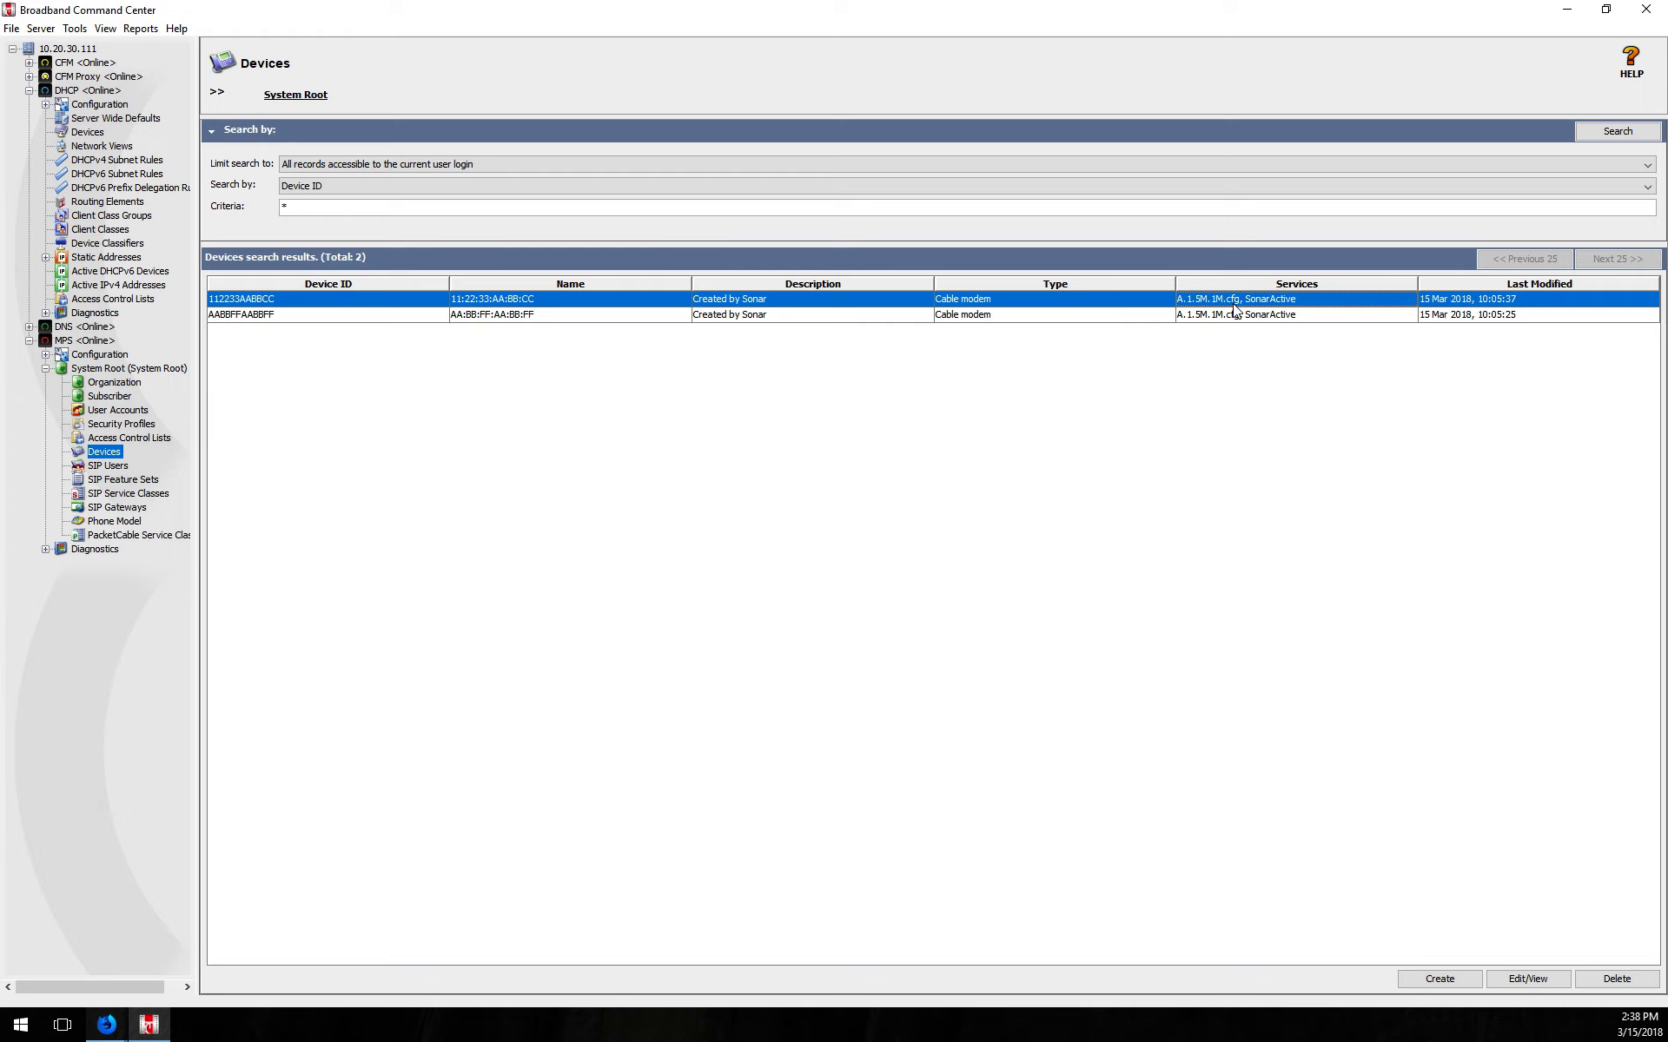
- Switch to Sonar, open the provisioning address lists, and examine the account limits and relationships of A.1.5M.1M.cfg
{"action": "left_click", "coordinate": [107, 1026]}
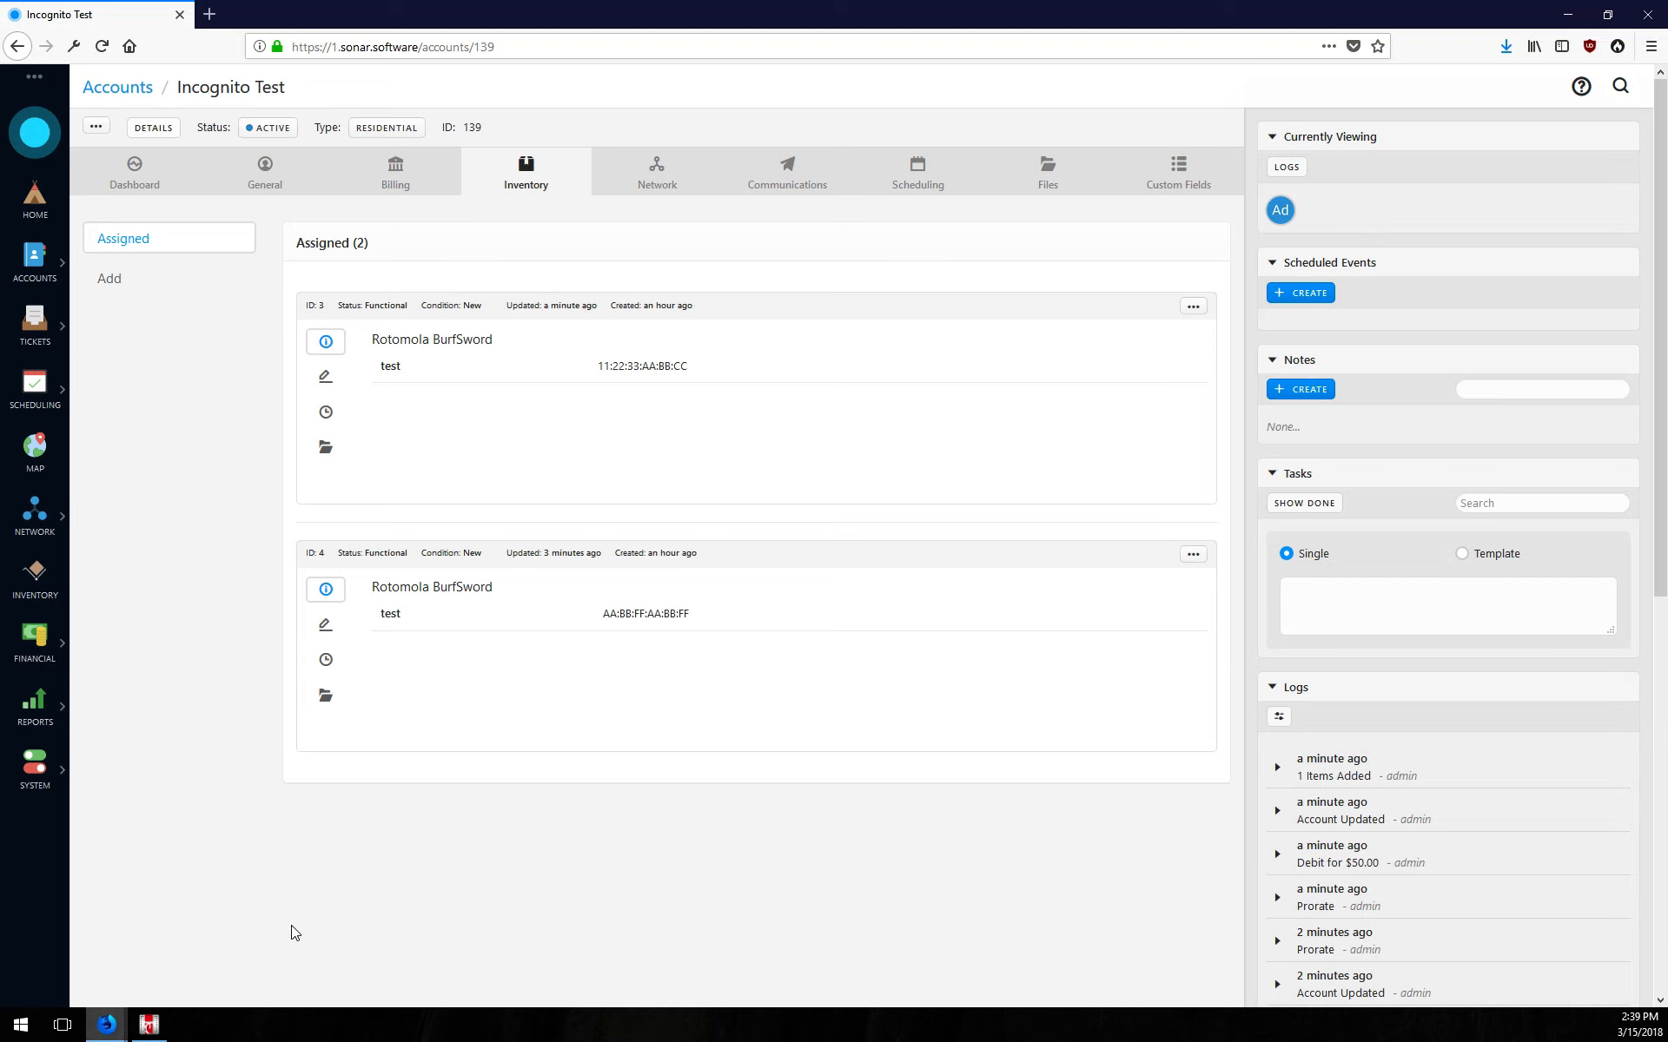
{"action": "left_click", "coordinate": [294, 934]}
{"action": "left_click", "coordinate": [39, 515]}
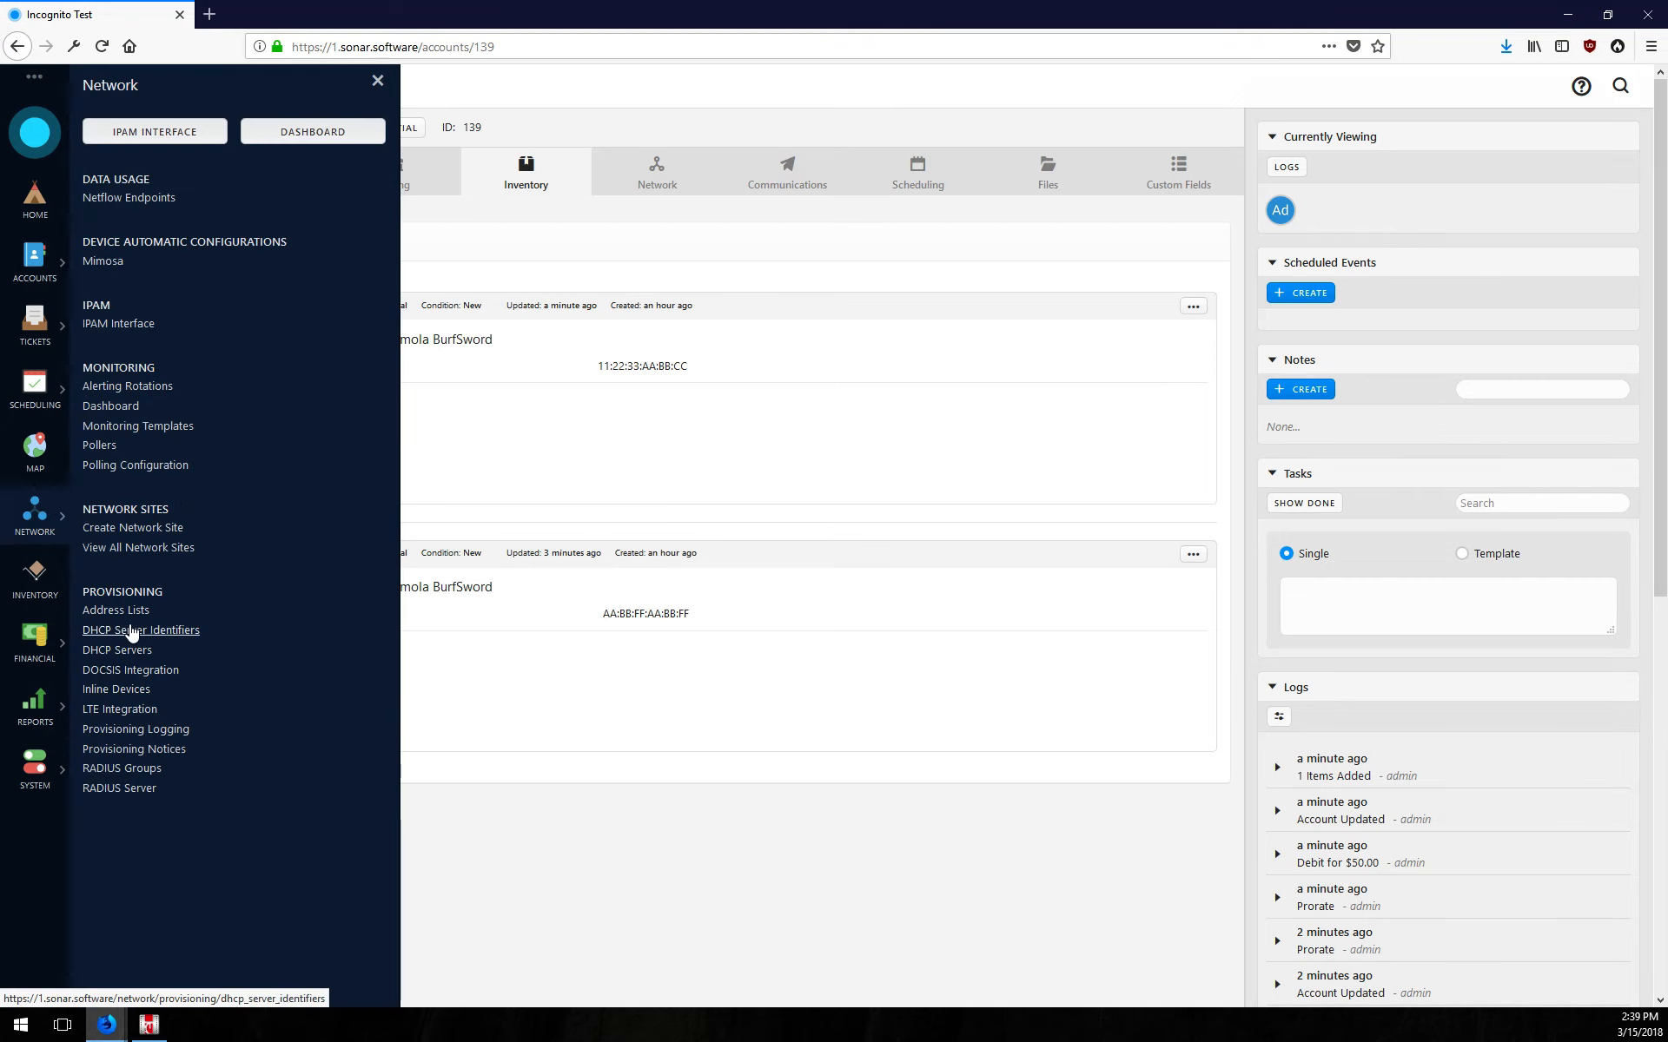
{"action": "left_click", "coordinate": [125, 613]}
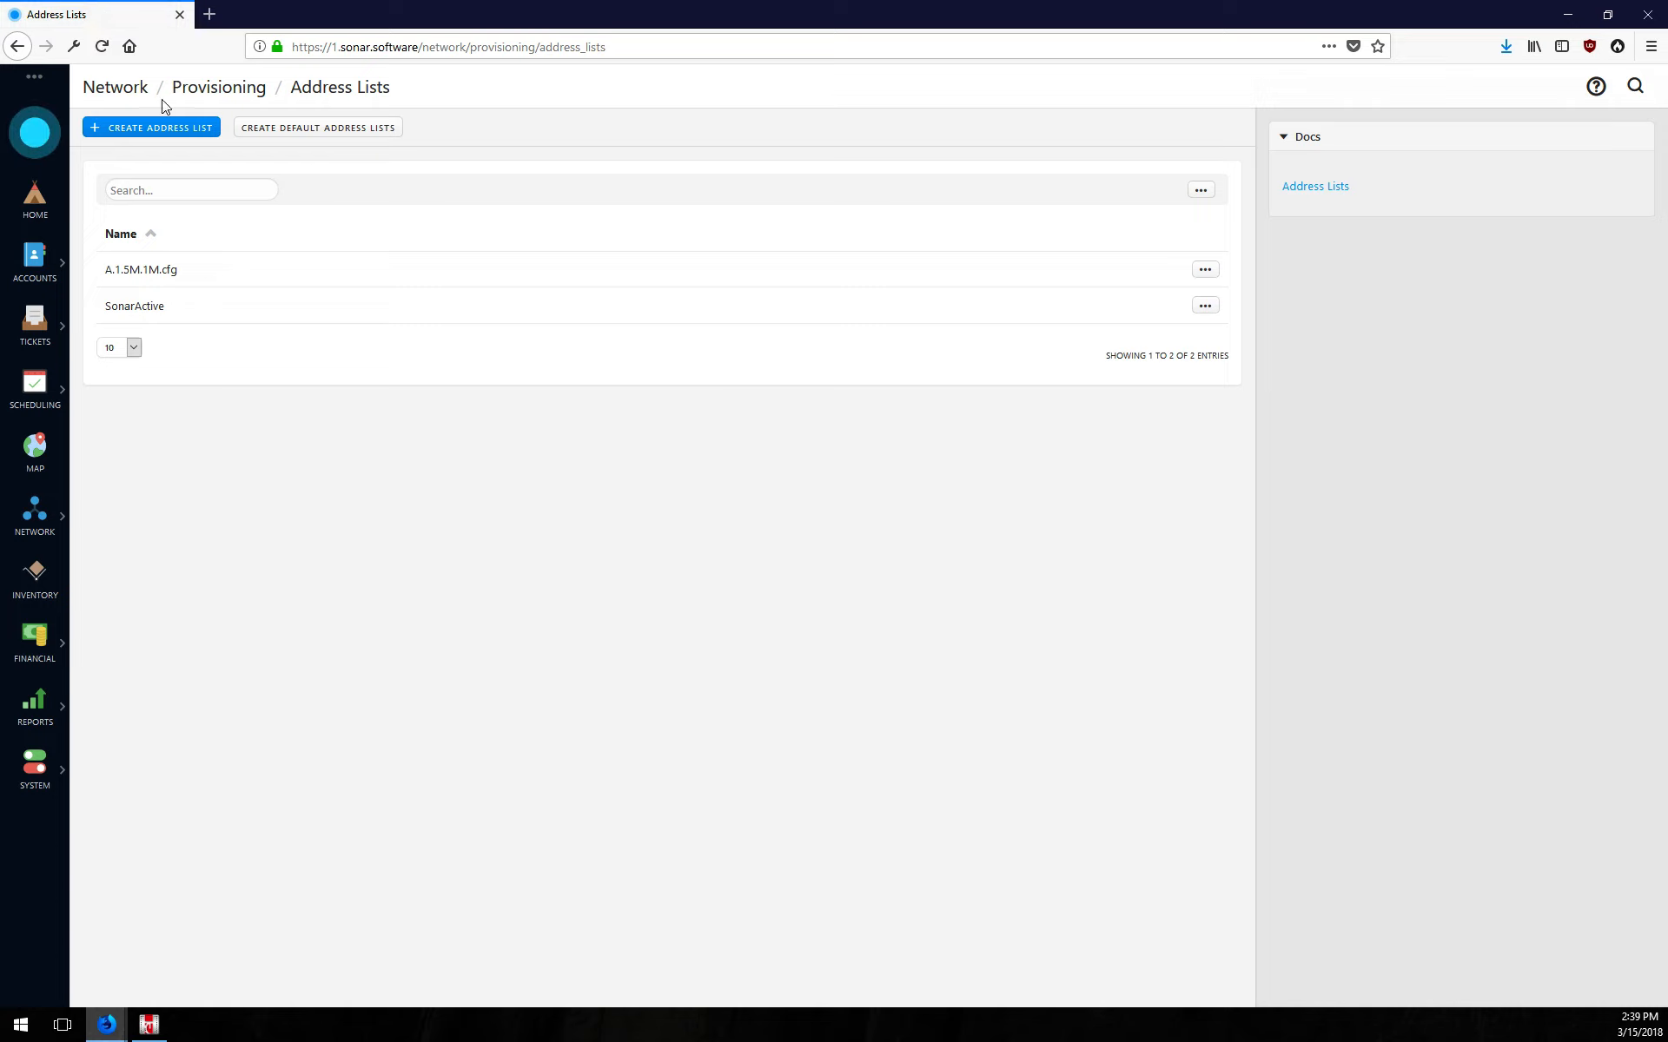
{"action": "left_click", "coordinate": [1205, 270]}
{"action": "left_click", "coordinate": [1150, 293]}
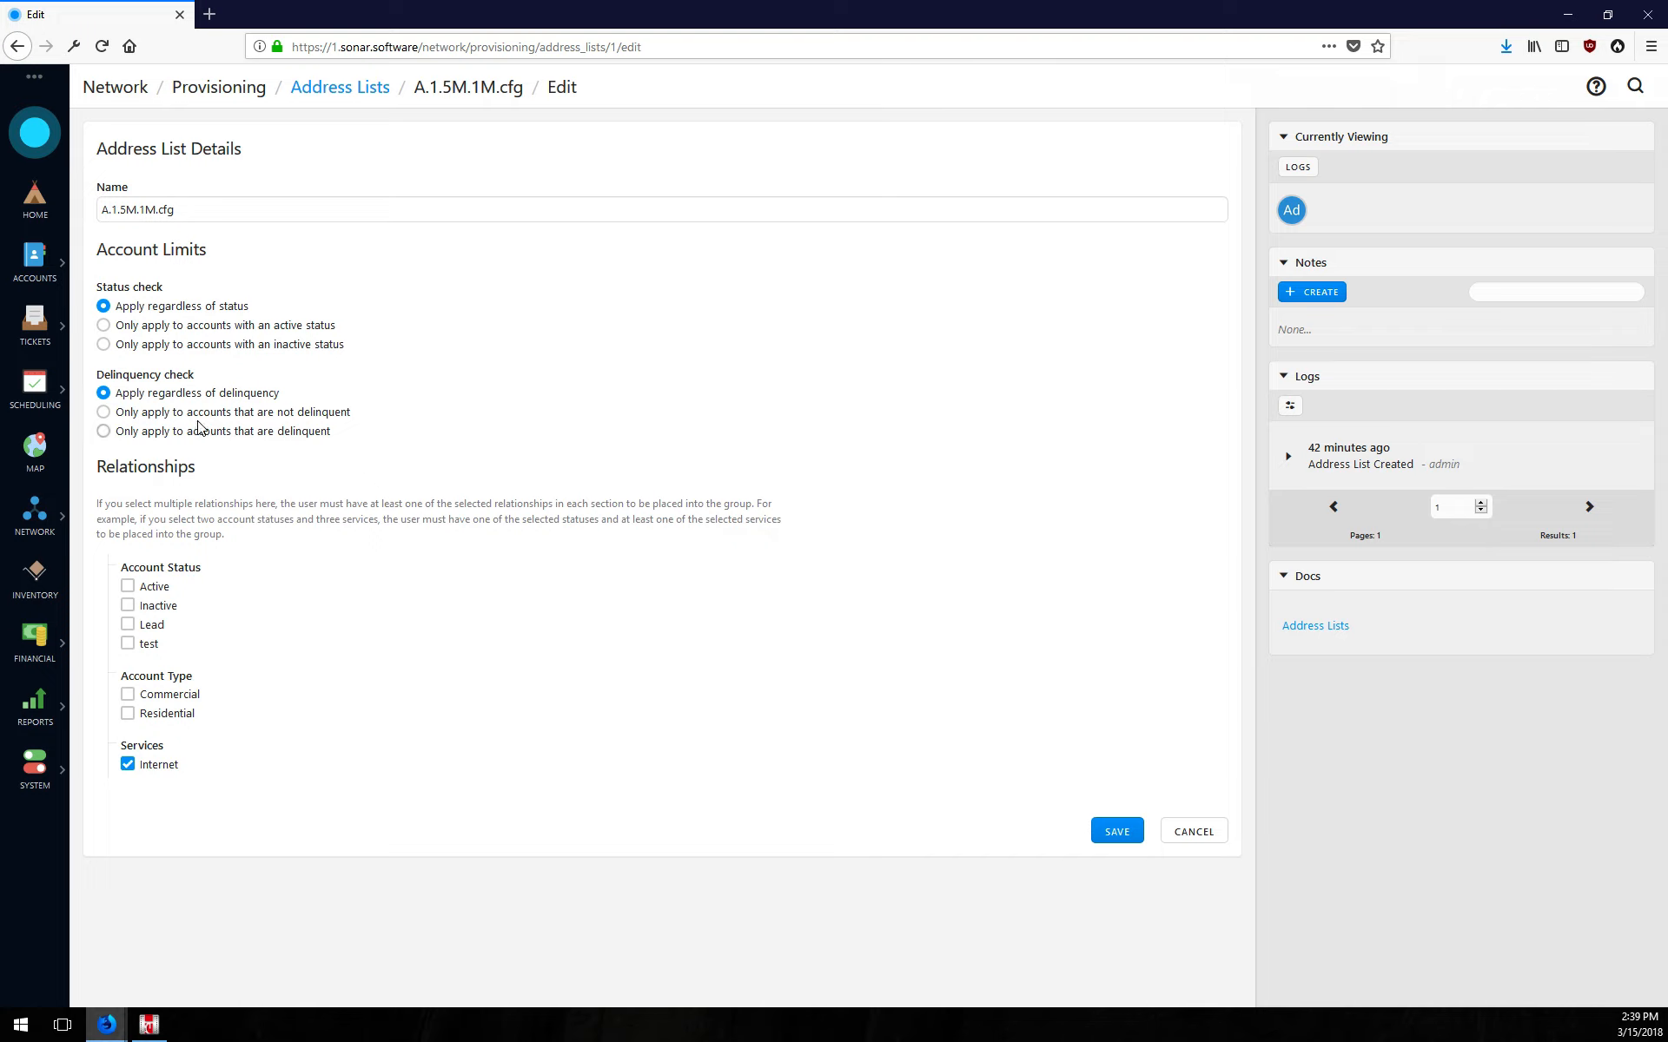
- Examine the SonarActive address list's status and delinquency conditions, and compare them with the modems' services in Broadband Command Center
{"action": "left_click", "coordinate": [348, 92]}
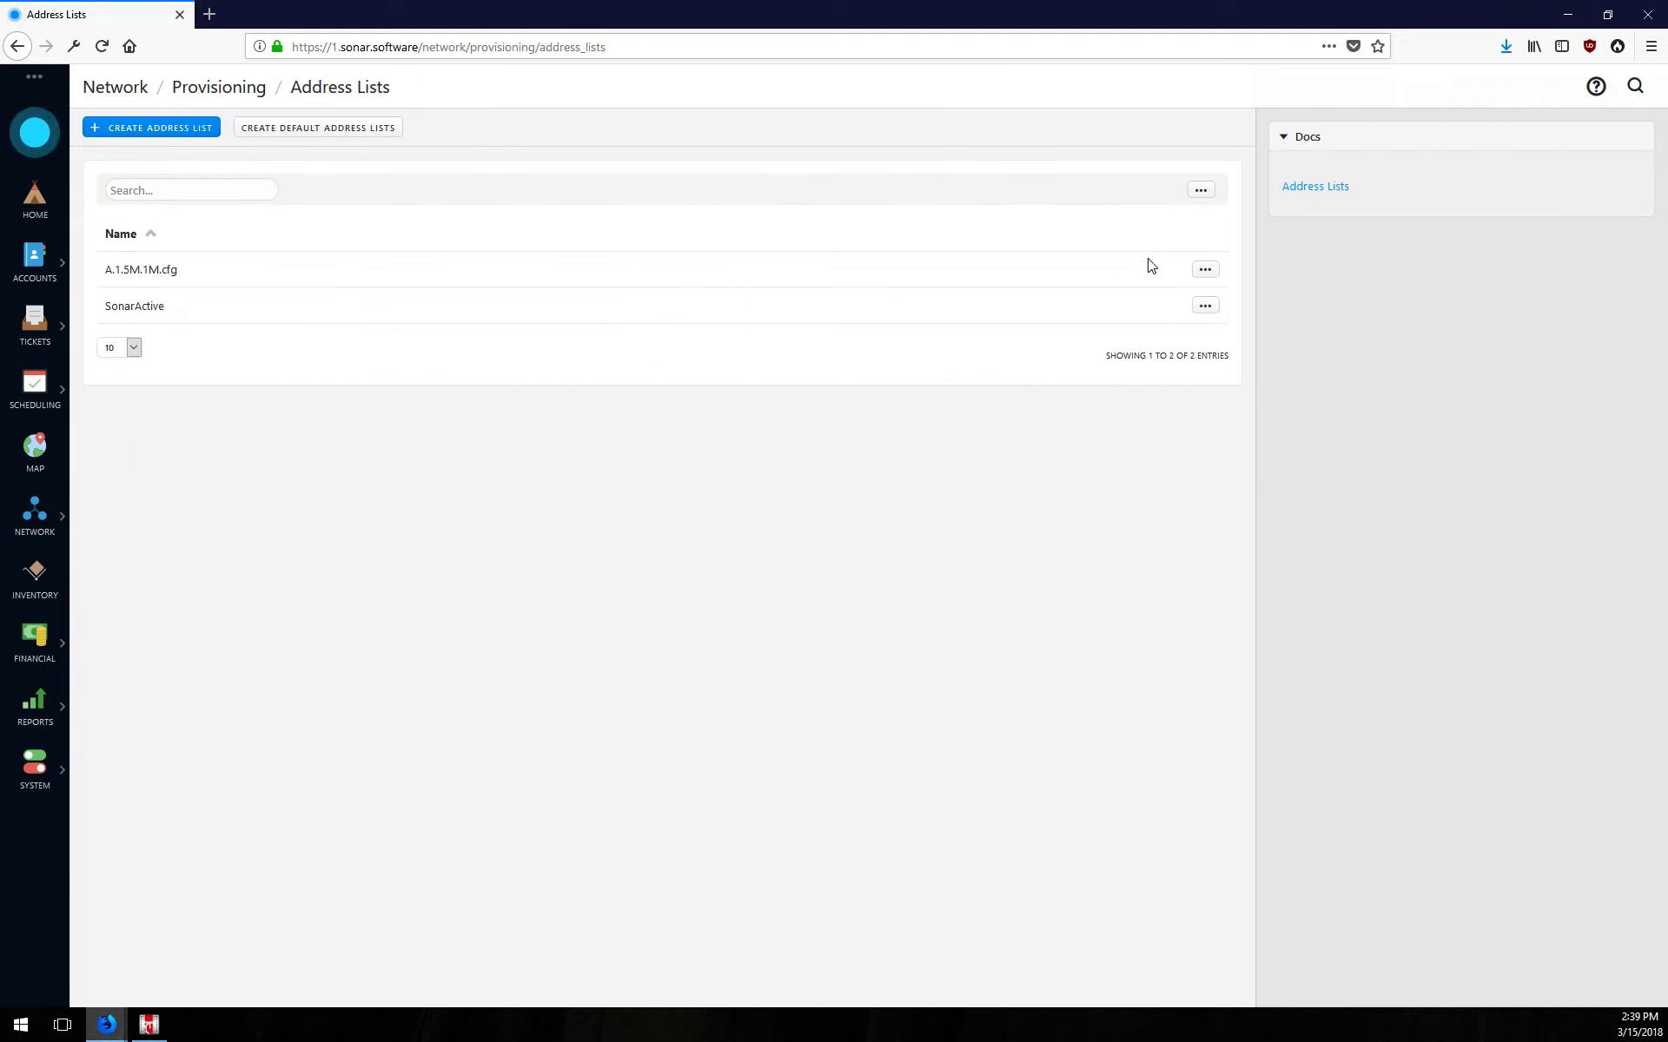
{"action": "left_click", "coordinate": [1204, 305]}
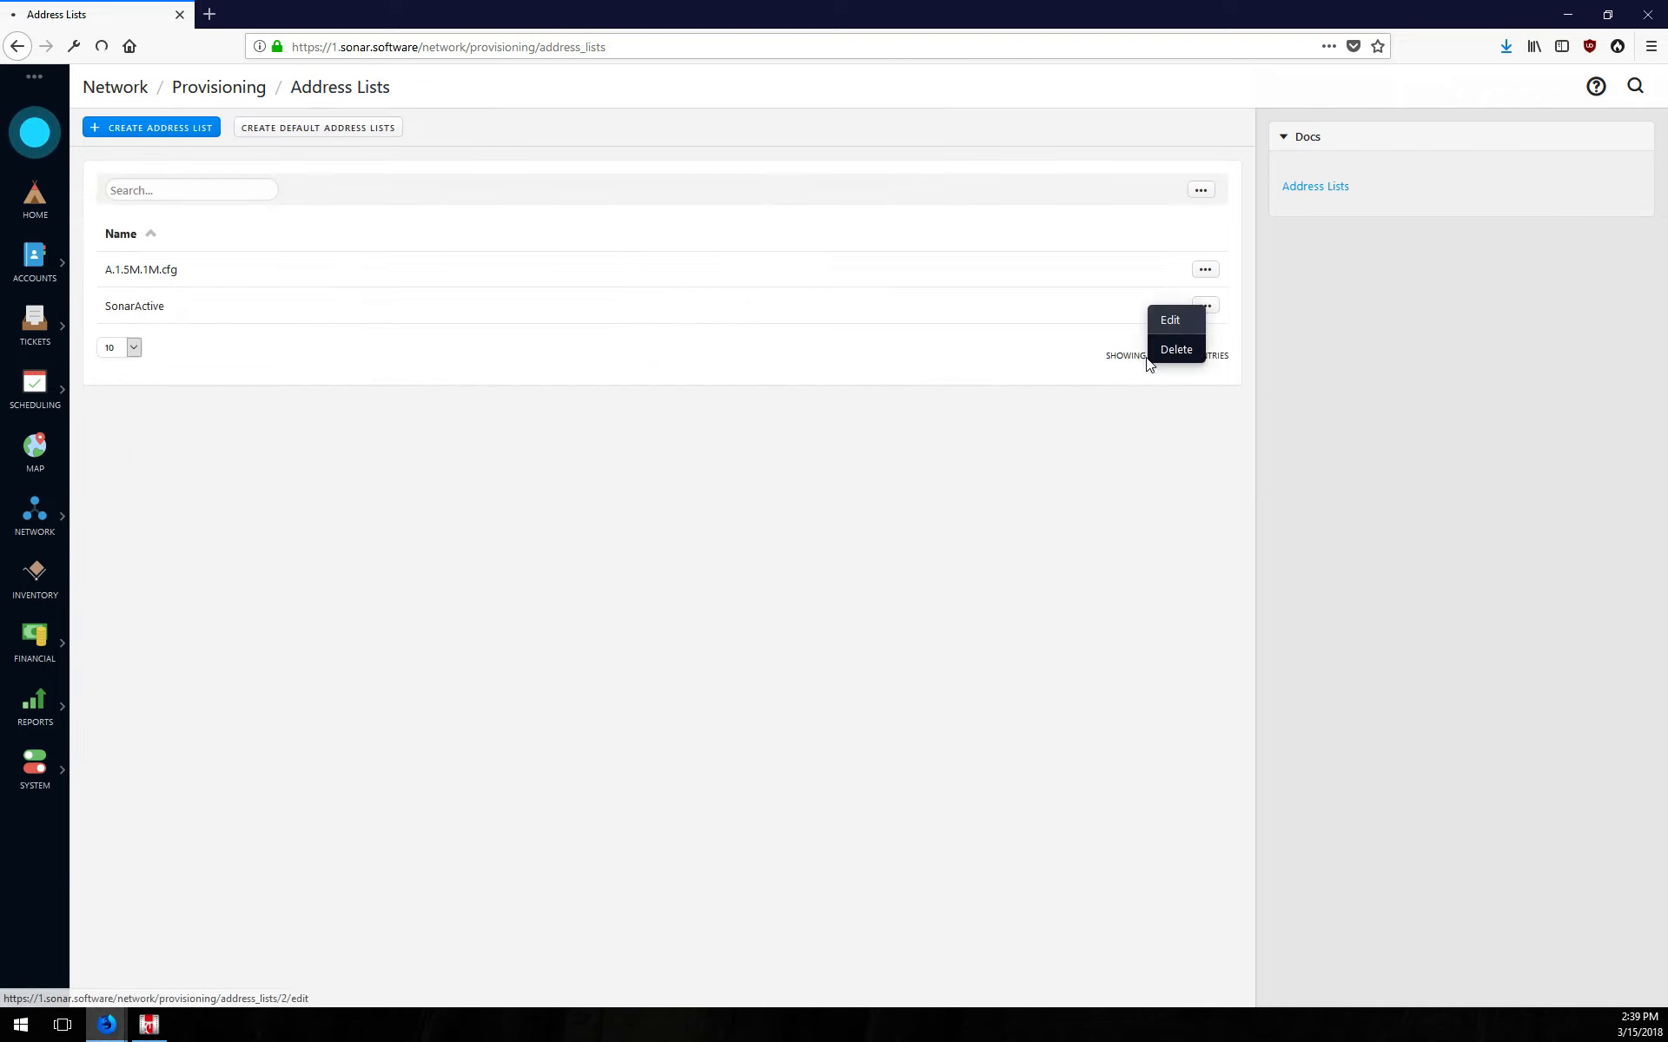
{"action": "left_click", "coordinate": [1170, 320]}
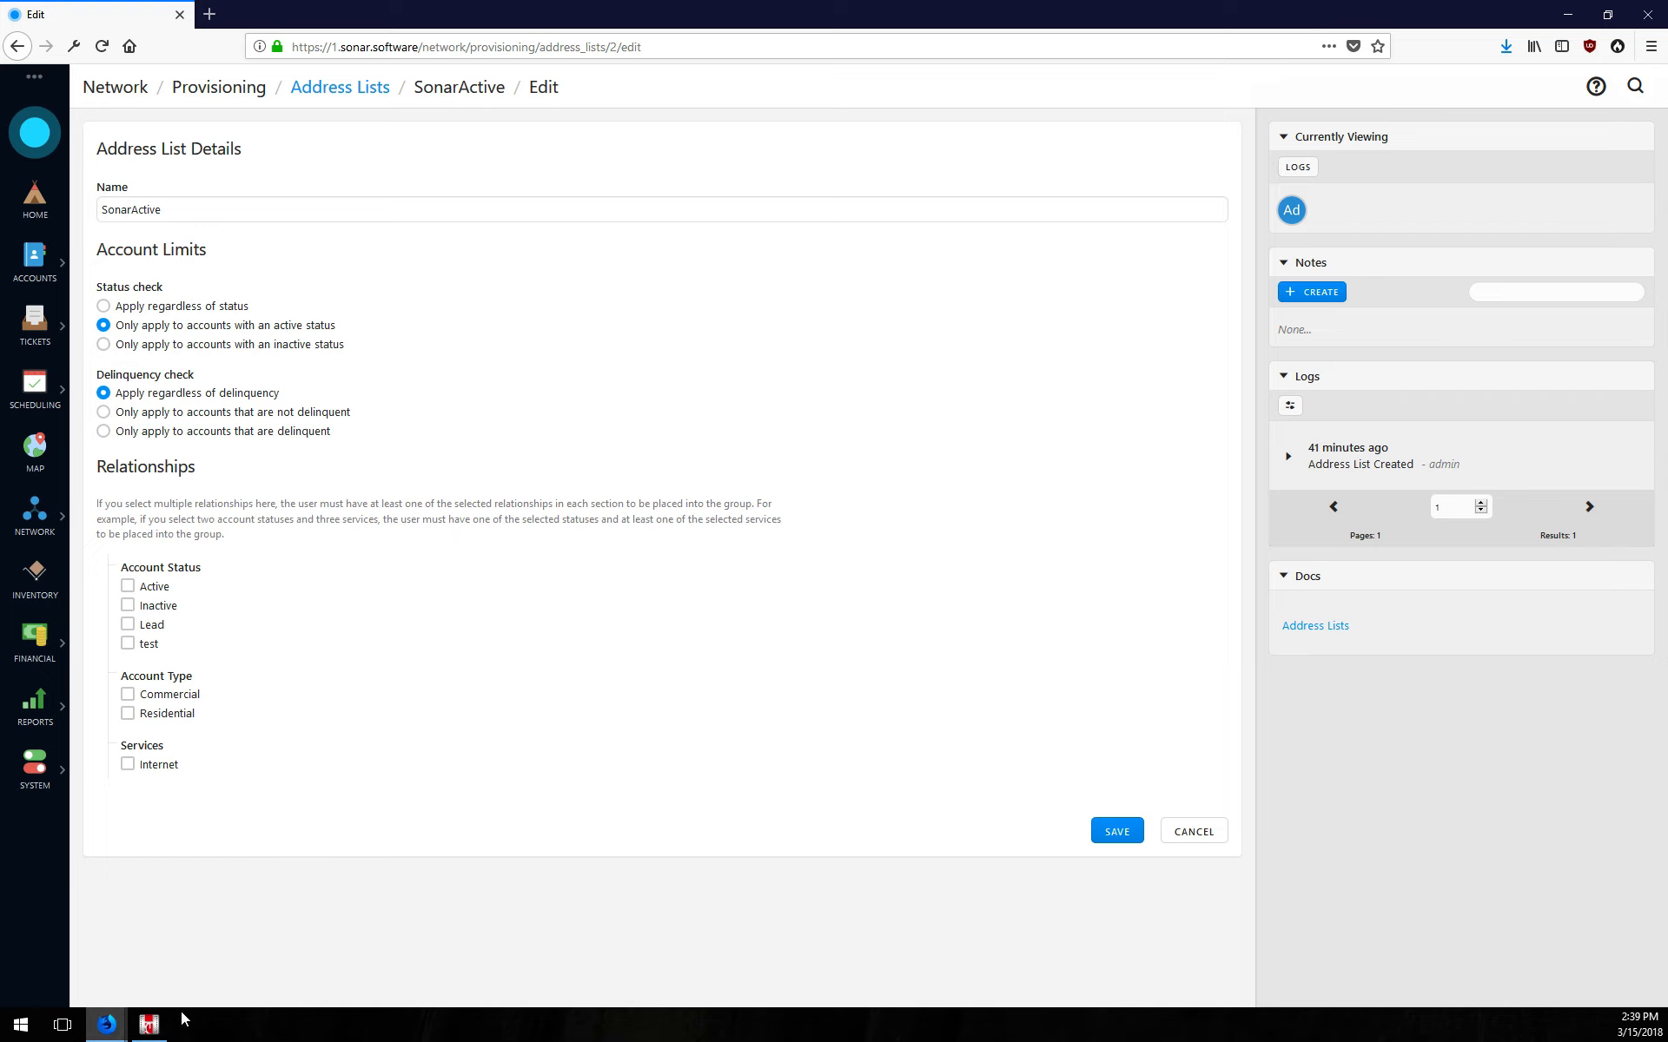
{"action": "left_click", "coordinate": [149, 1025]}
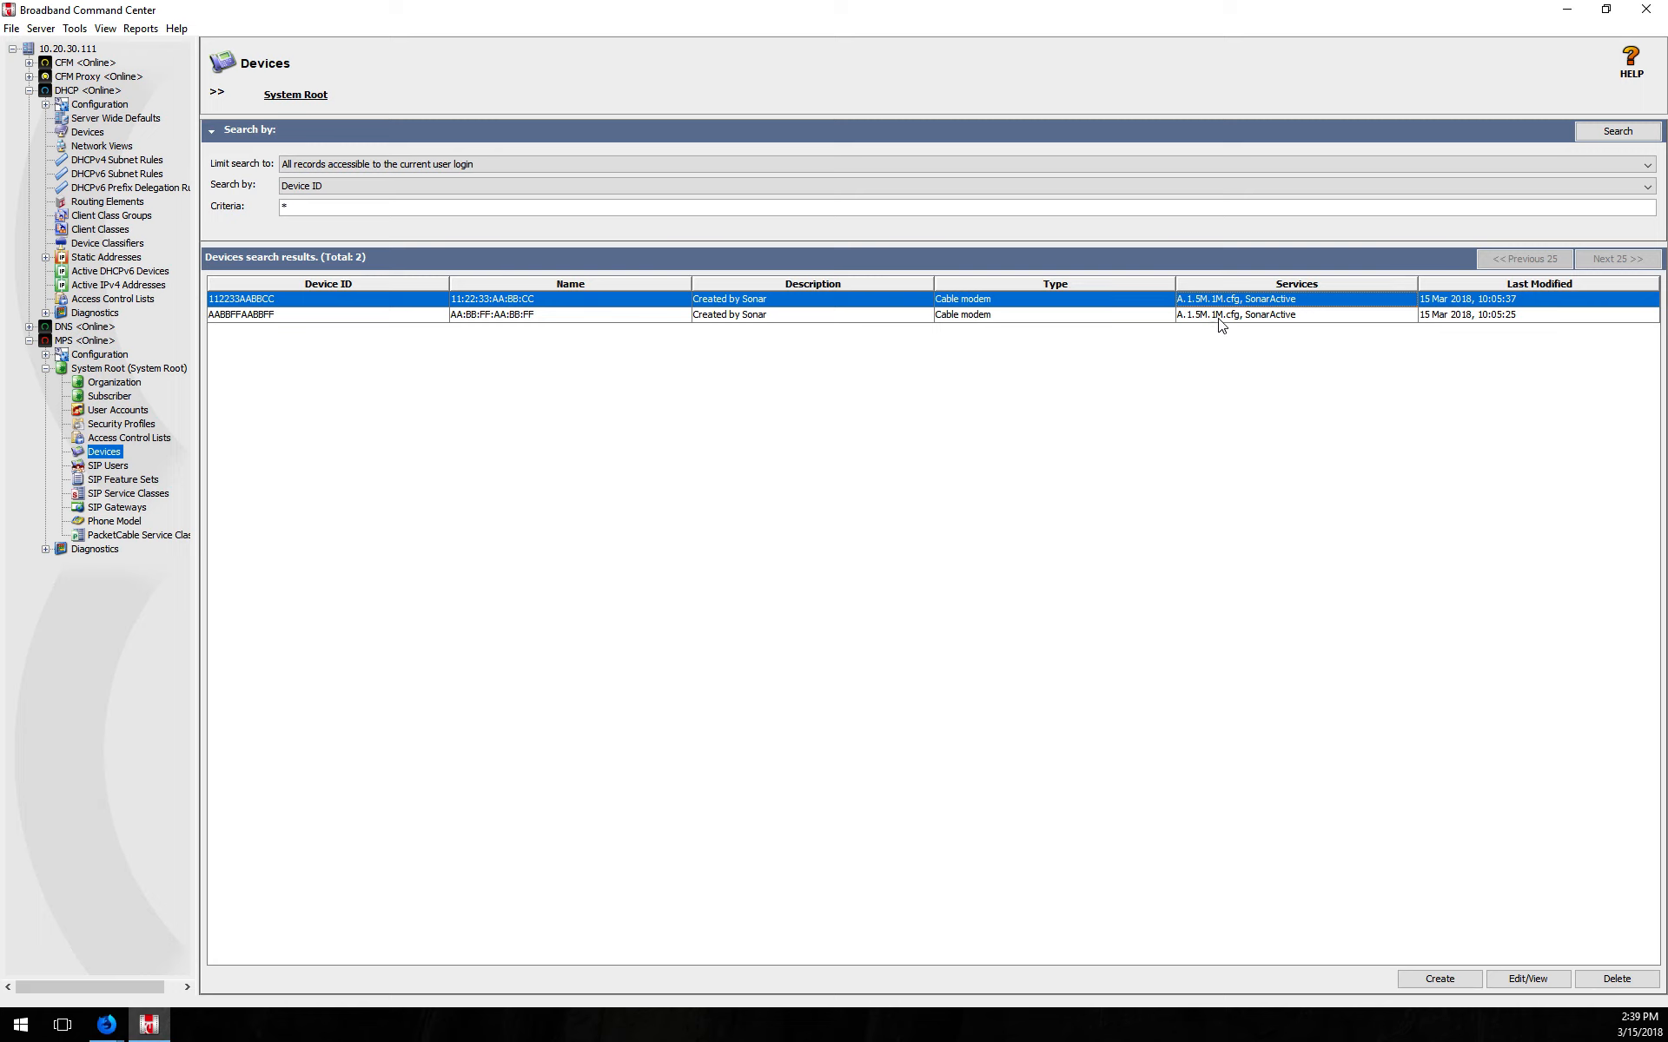